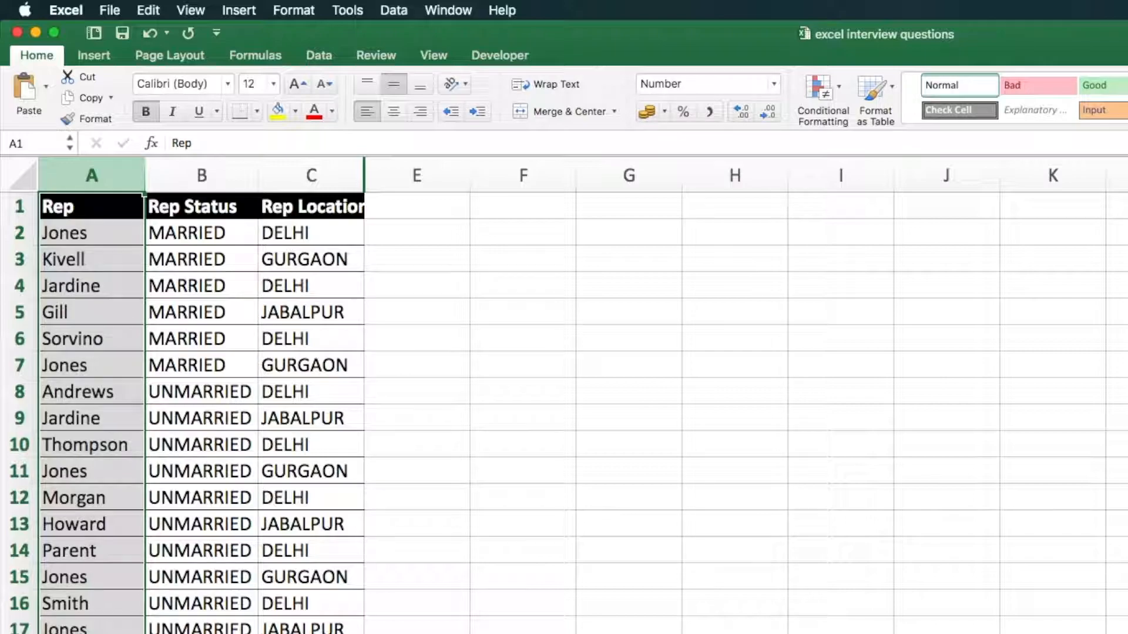
Add a new table column headed "Marital Status" in H1, directly after the Total column
{"action": "left_click", "coordinate": [242, 232]}
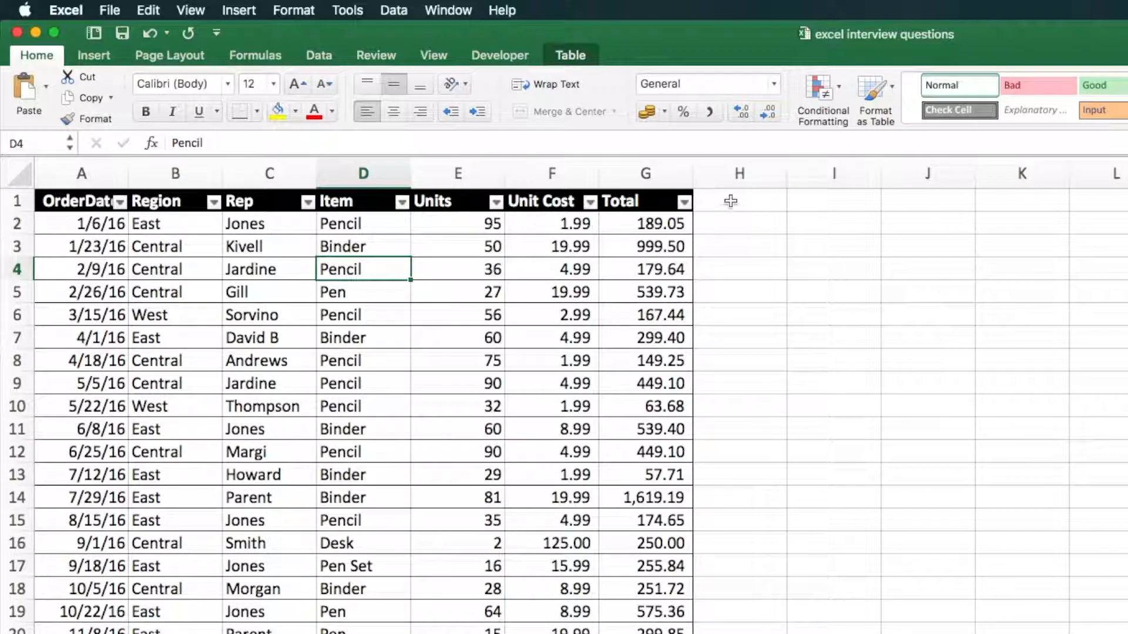
{"action": "left_click", "coordinate": [729, 202]}
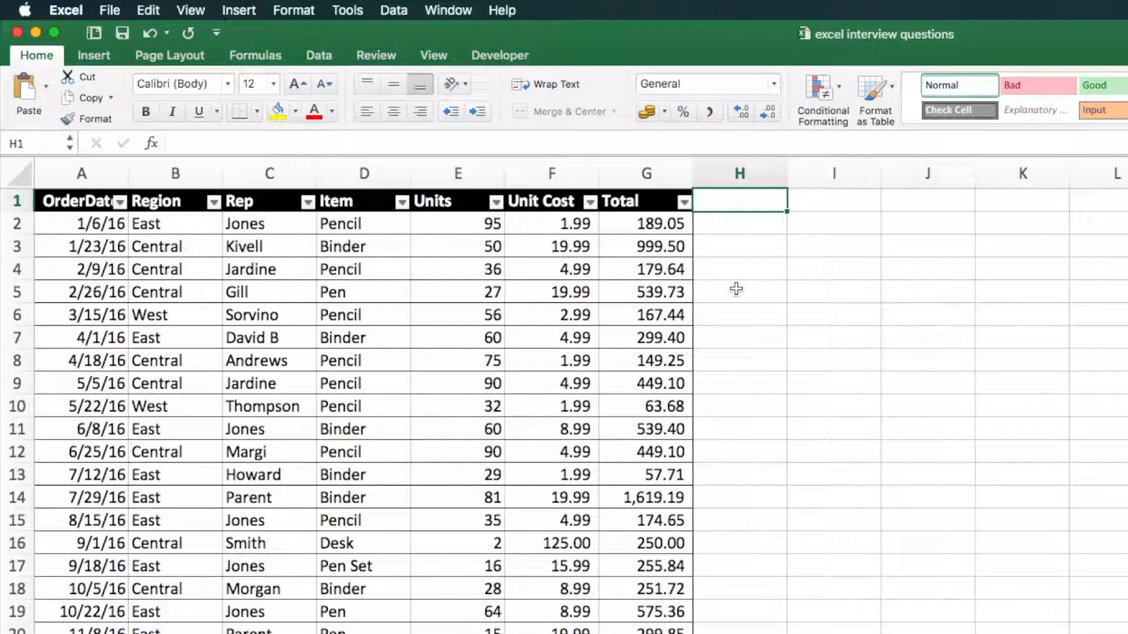
{"action": "type", "text": "Marital Status"}
{"action": "key", "text": "Return"}
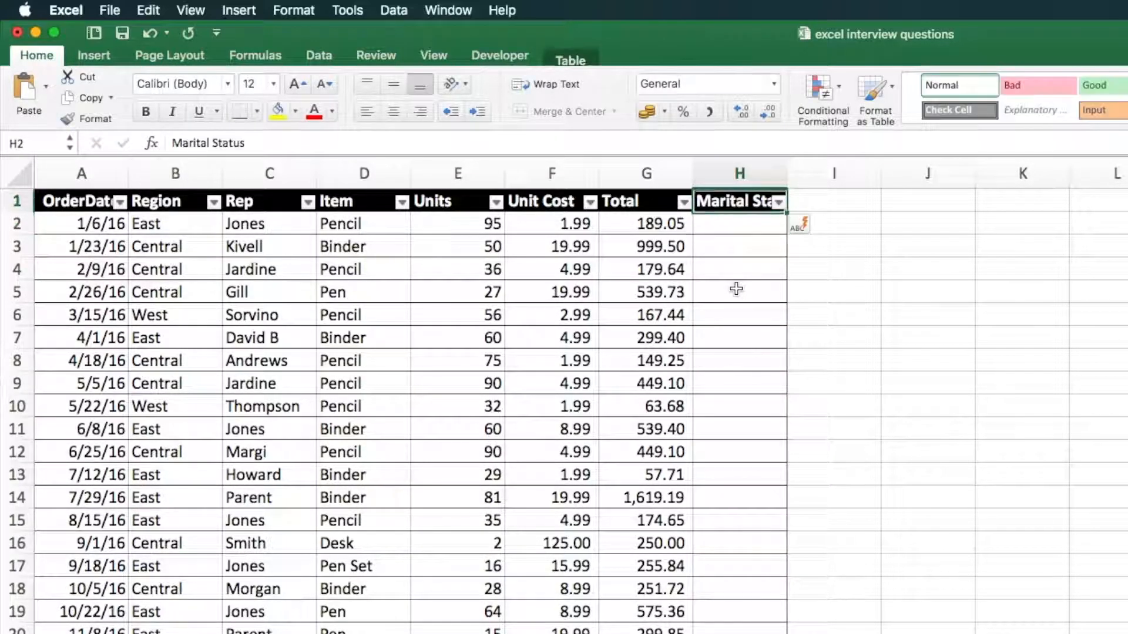
{"action": "left_click", "coordinate": [790, 169]}
{"action": "left_click", "coordinate": [741, 295]}
Begin a VLOOKUP formula in H2 with the same row's Rep cell as the lookup value
{"action": "left_click", "coordinate": [733, 225]}
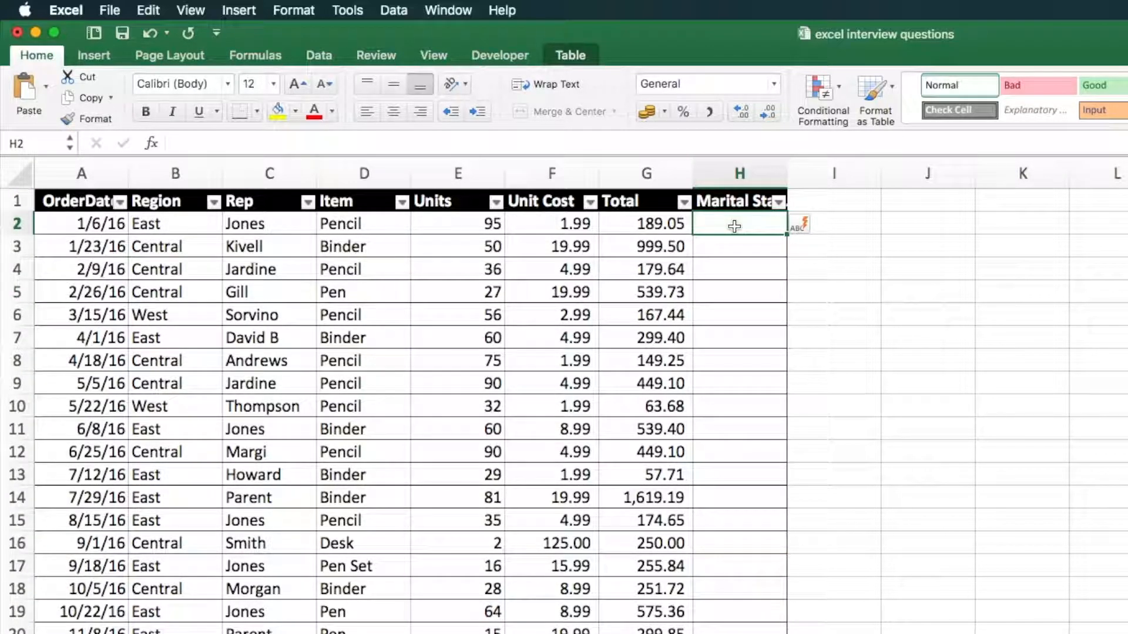
{"action": "type", "text": "="}
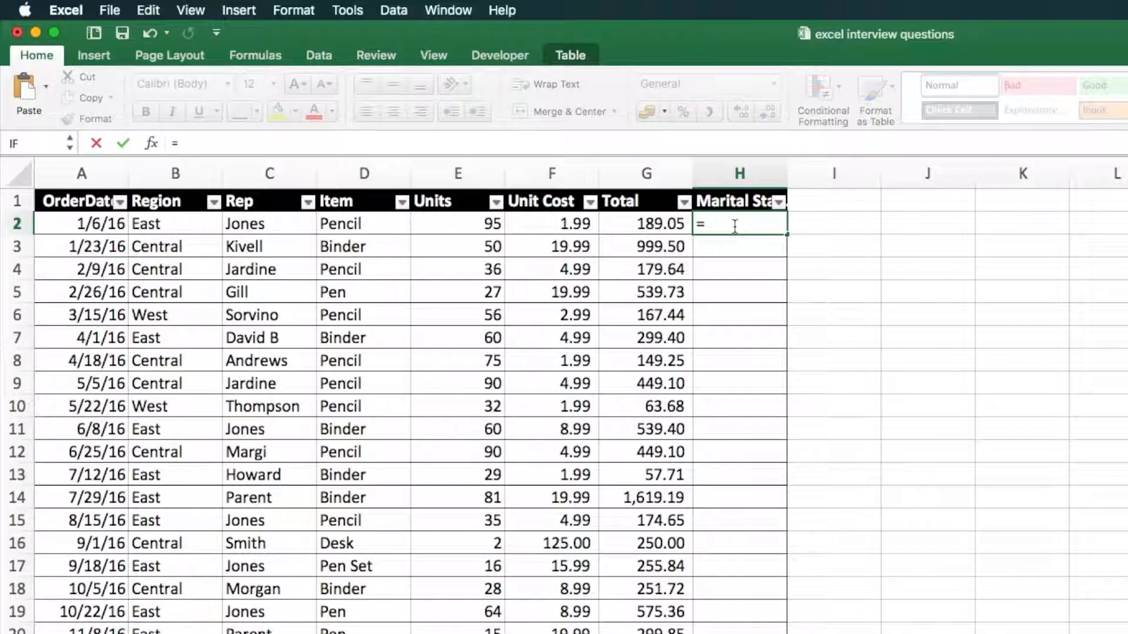
{"action": "type", "text": "vloo"}
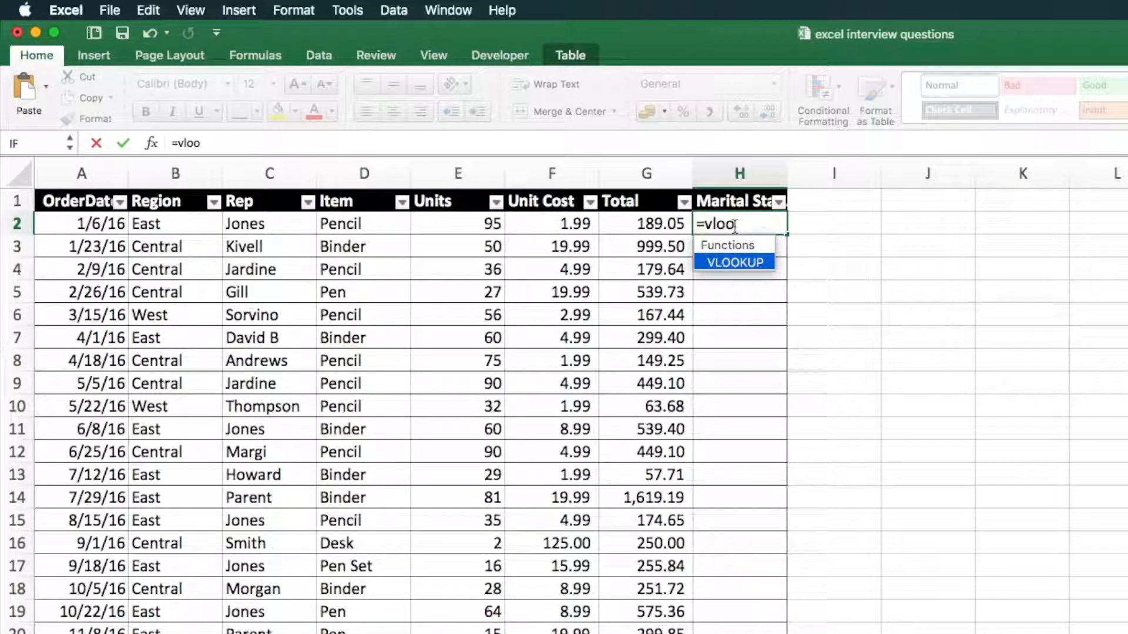
{"action": "double_click", "coordinate": [738, 263]}
{"action": "left_click", "coordinate": [738, 268]}
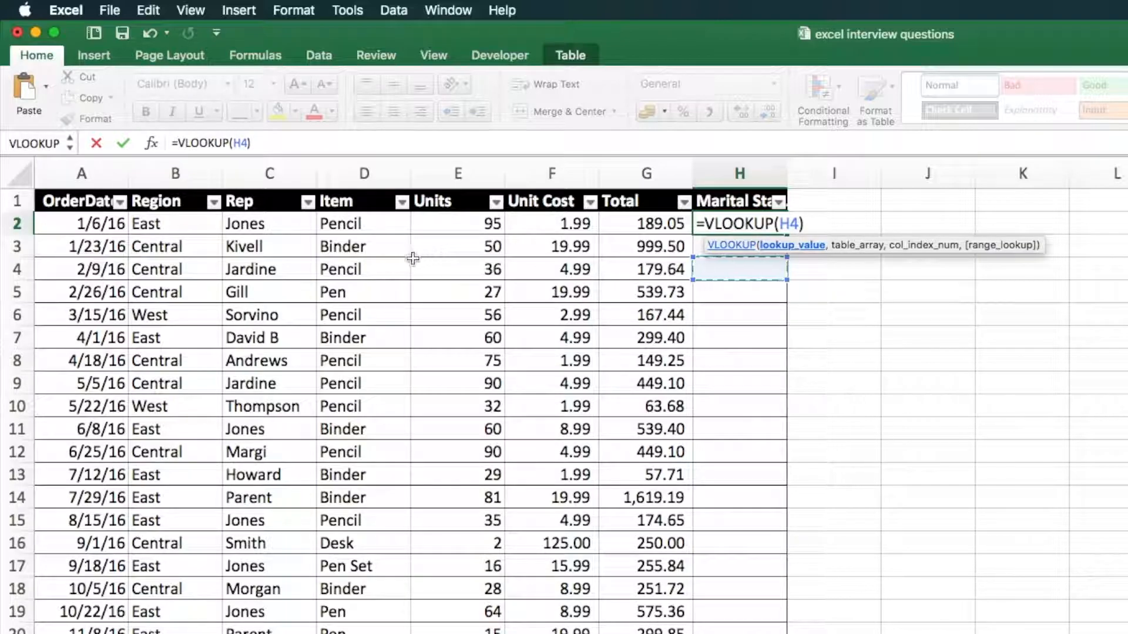
{"action": "left_click", "coordinate": [251, 221]}
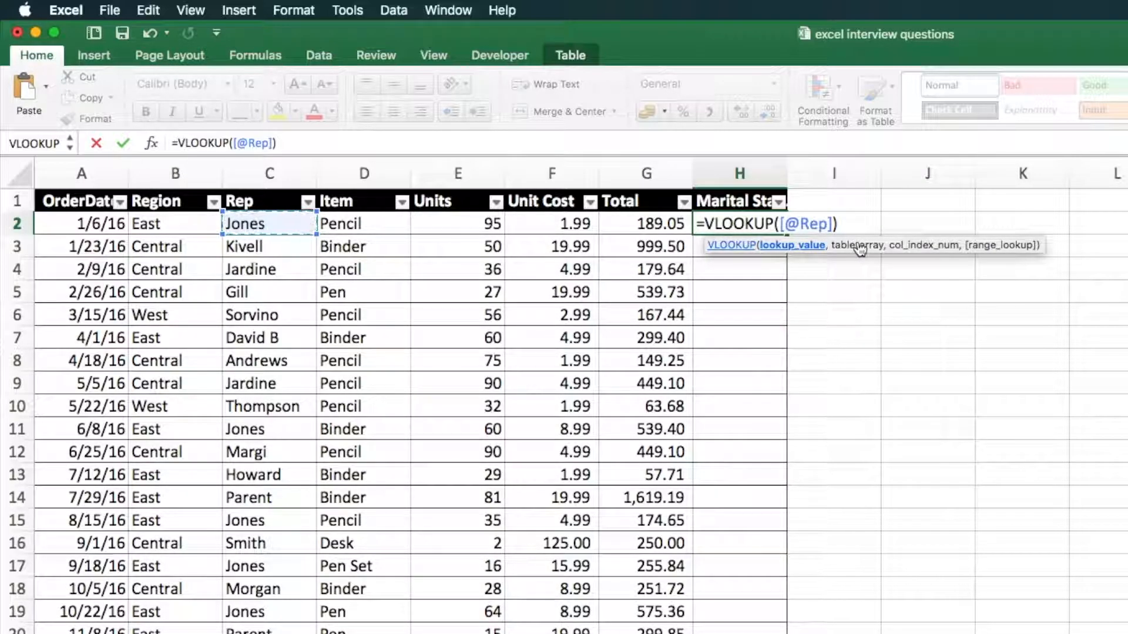
Use columns A:C of the sample 2 sheet as the VLOOKUP's table array
{"action": "type", "text": ","}
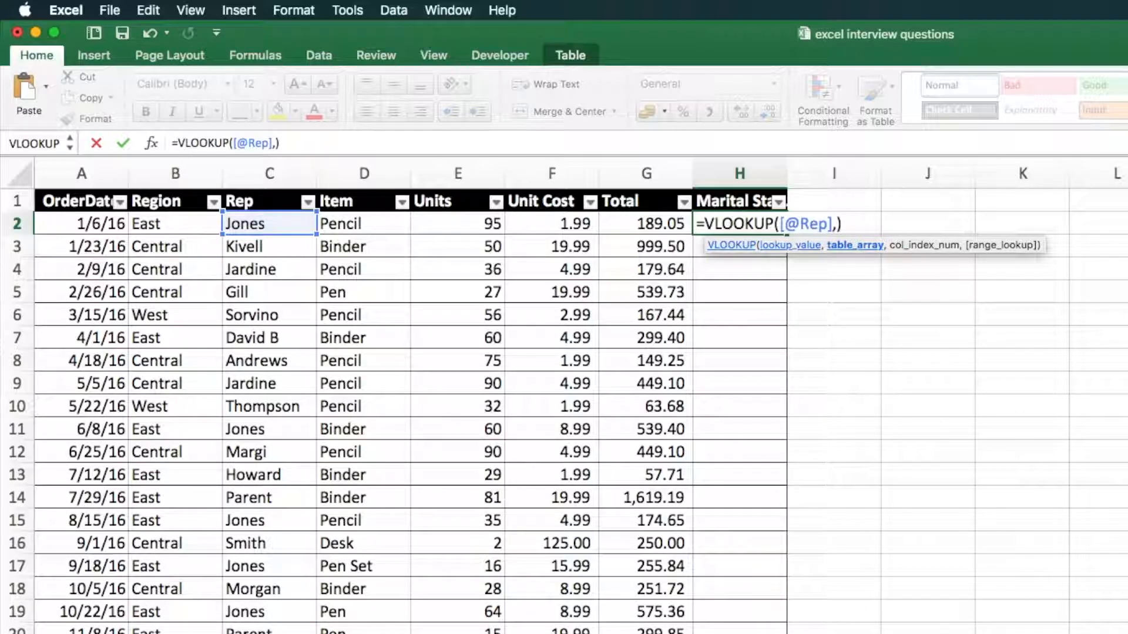
{"action": "key", "text": "ctrl+Page_Down"}
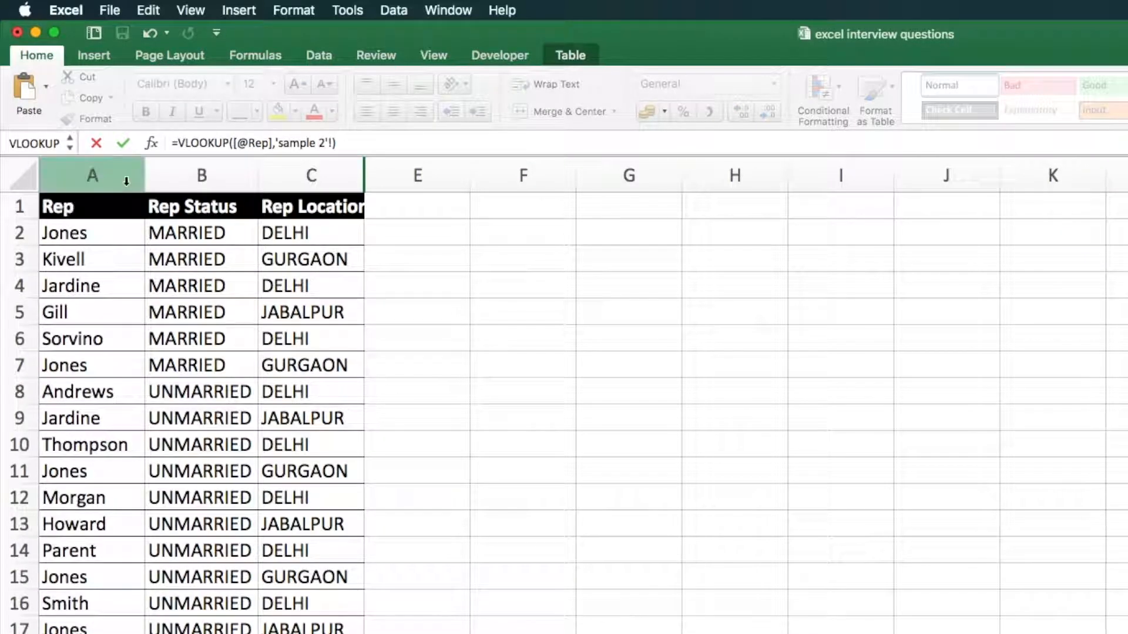
{"action": "left_click_drag", "start_coordinate": [93, 172], "coordinate": [278, 170]}
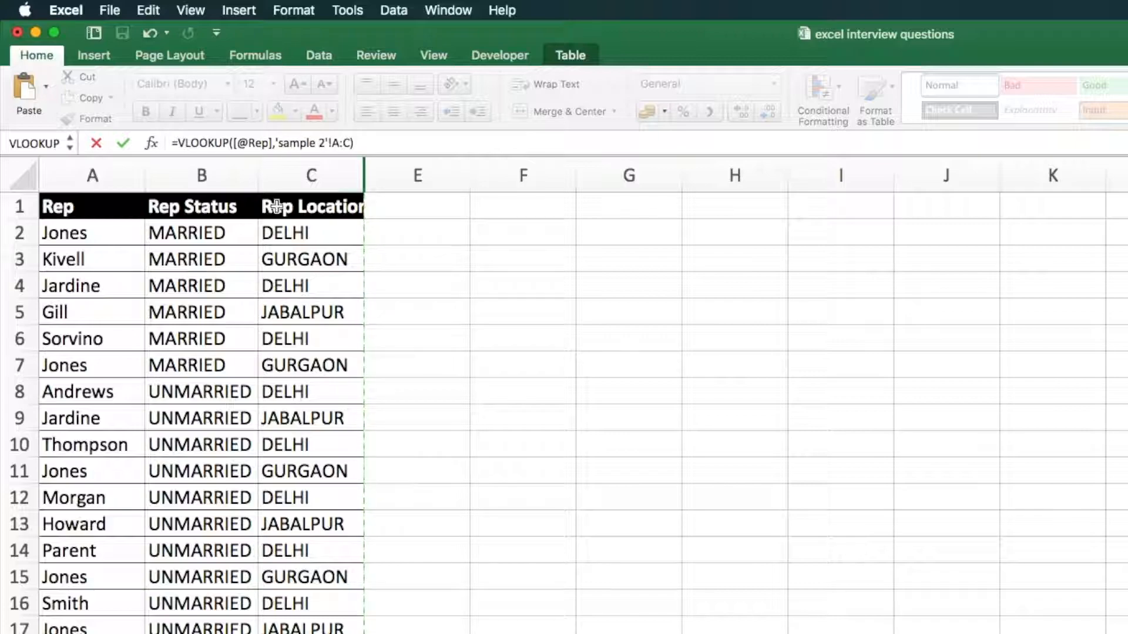
{"action": "left_click", "coordinate": [385, 142]}
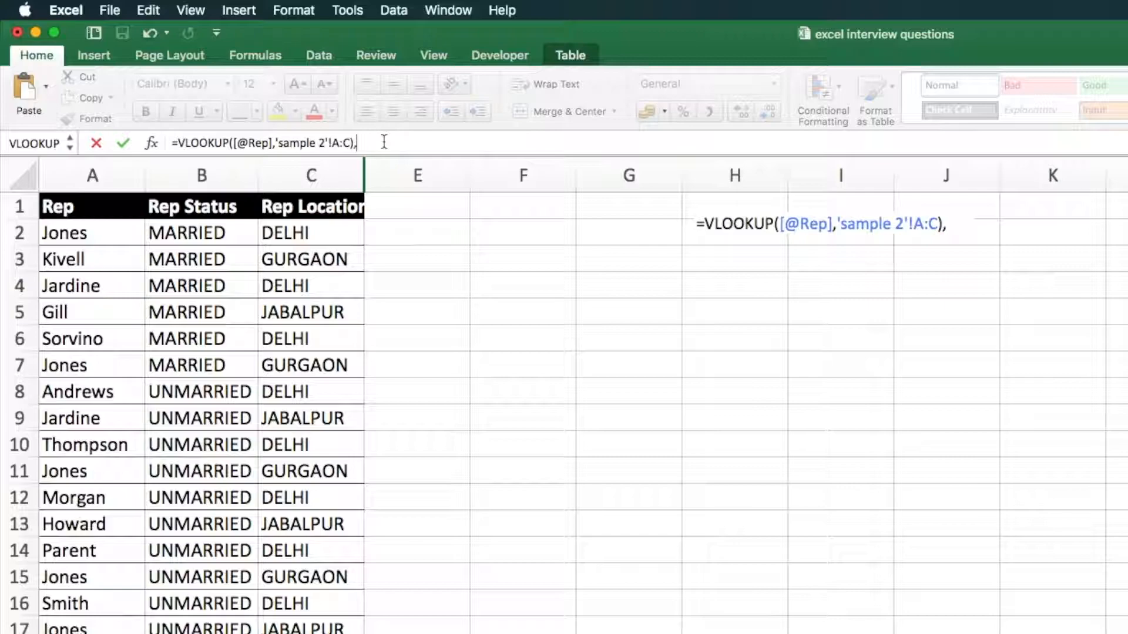
Complete the VLOOKUP with column index 2 and range lookup 0, and submit the formula
{"action": "type", "text": "2"}
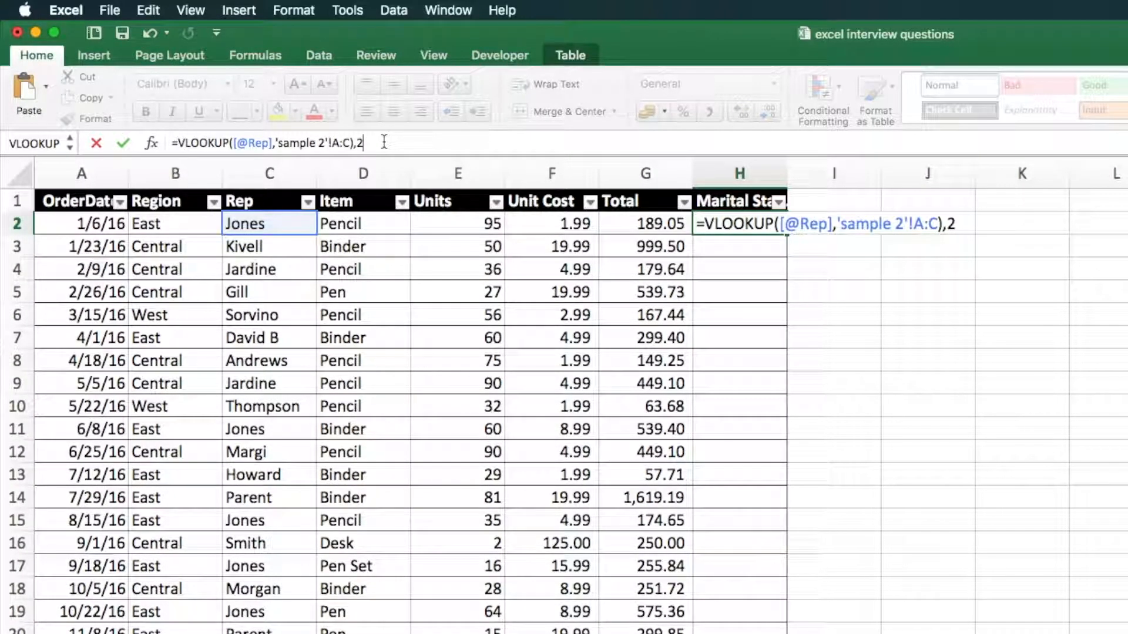
{"action": "type", "text": ",0"}
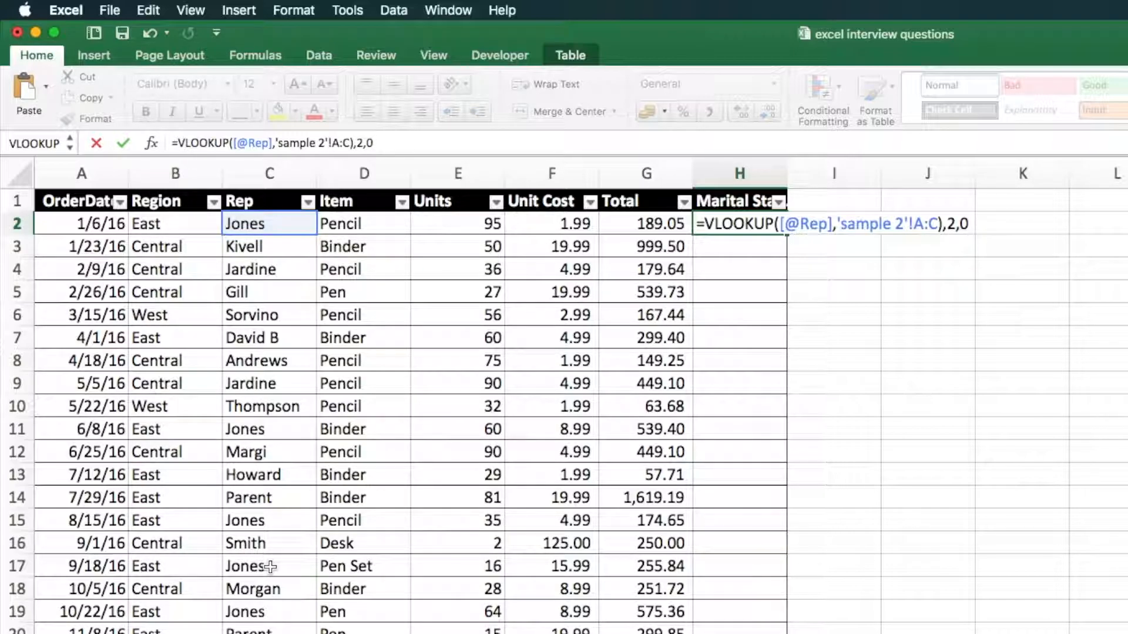
{"action": "type", "text": ")"}
{"action": "key", "text": "Return"}
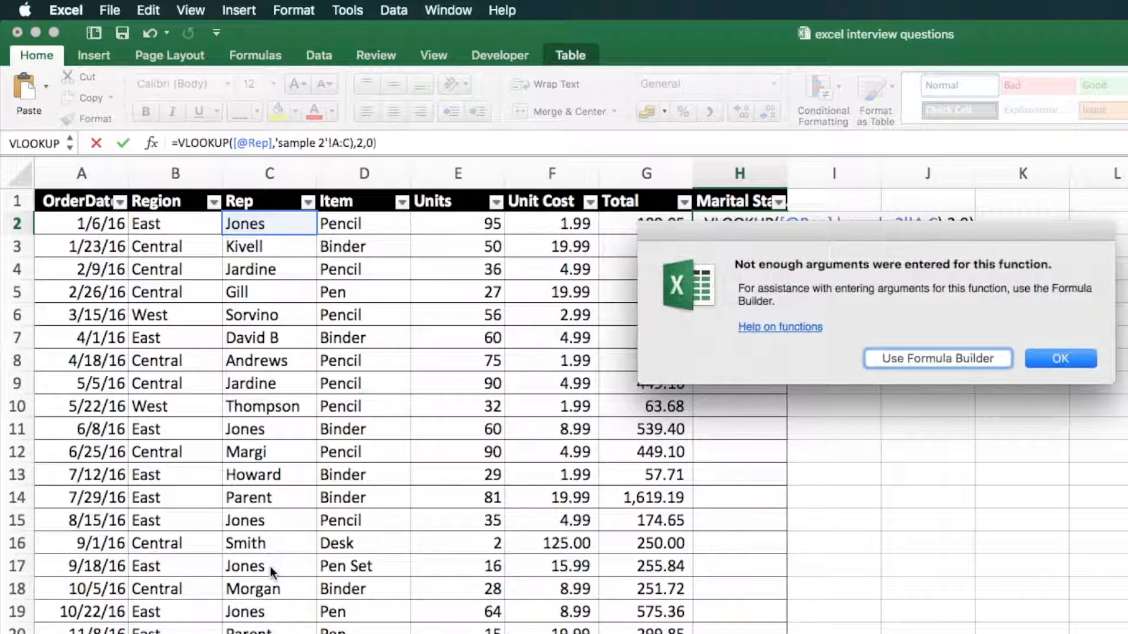
Remove the extra closing parenthesis after A:C and enter the corrected VLOOKUP formula in H2
{"action": "left_click", "coordinate": [1062, 358]}
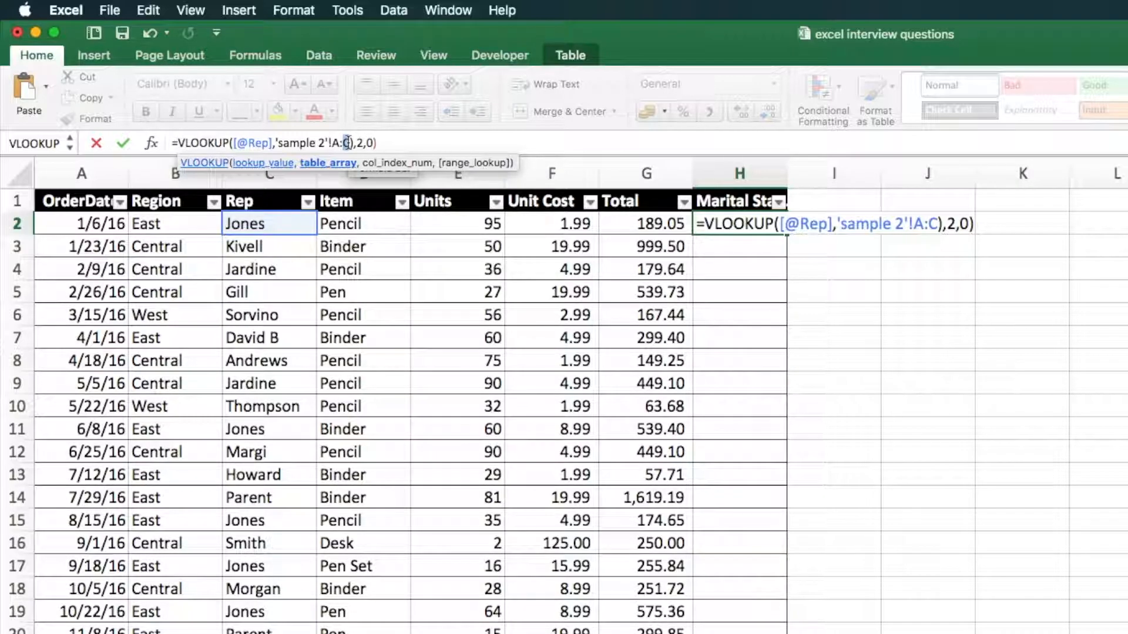
{"action": "left_click", "coordinate": [348, 143]}
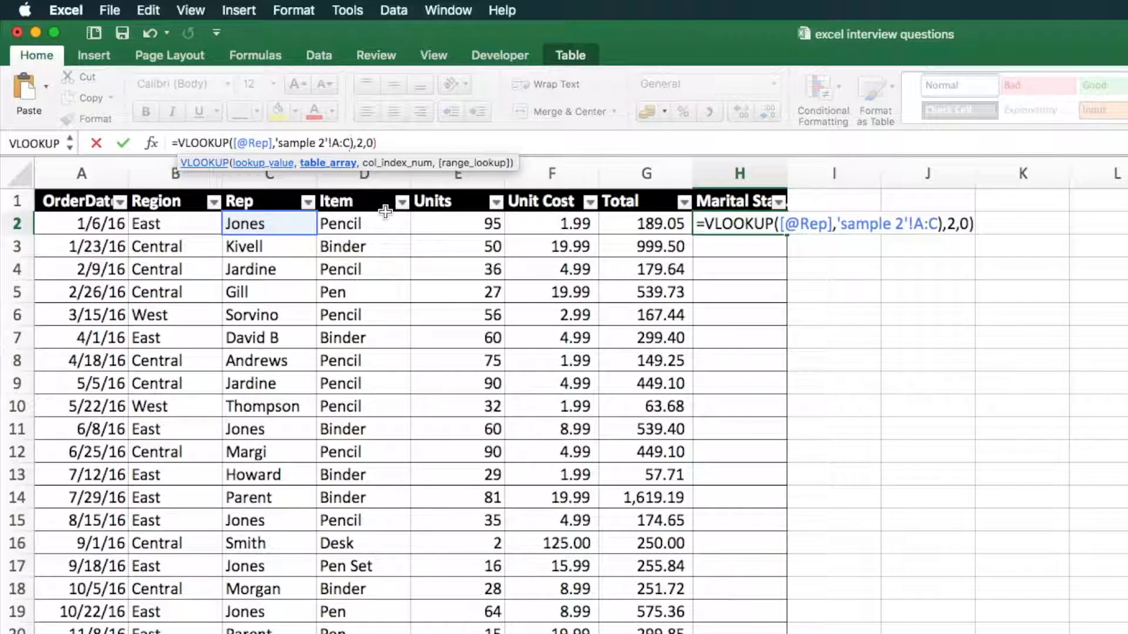
{"action": "key", "text": "Delete"}
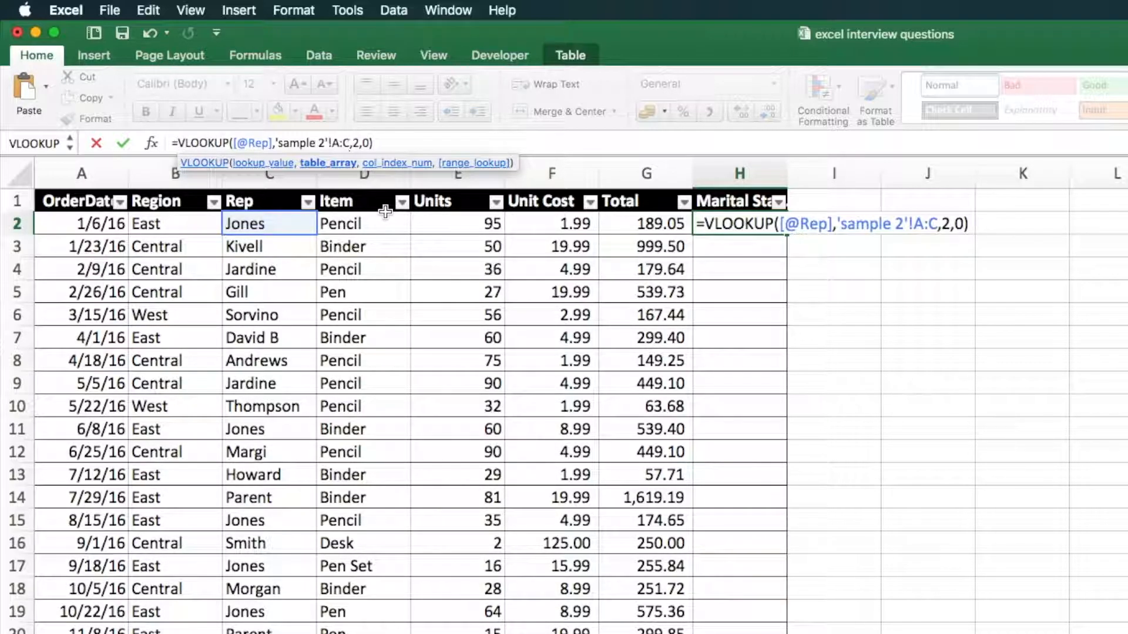
{"action": "key", "text": "Return"}
Examine the lookup results in the Marital Status column, checking cells H2, H7 and H12
{"action": "key", "text": "Down"}
{"action": "key", "text": "Down"}
{"action": "key", "text": "Down"}
{"action": "key", "text": "Up"}
{"action": "left_click", "coordinate": [733, 219]}
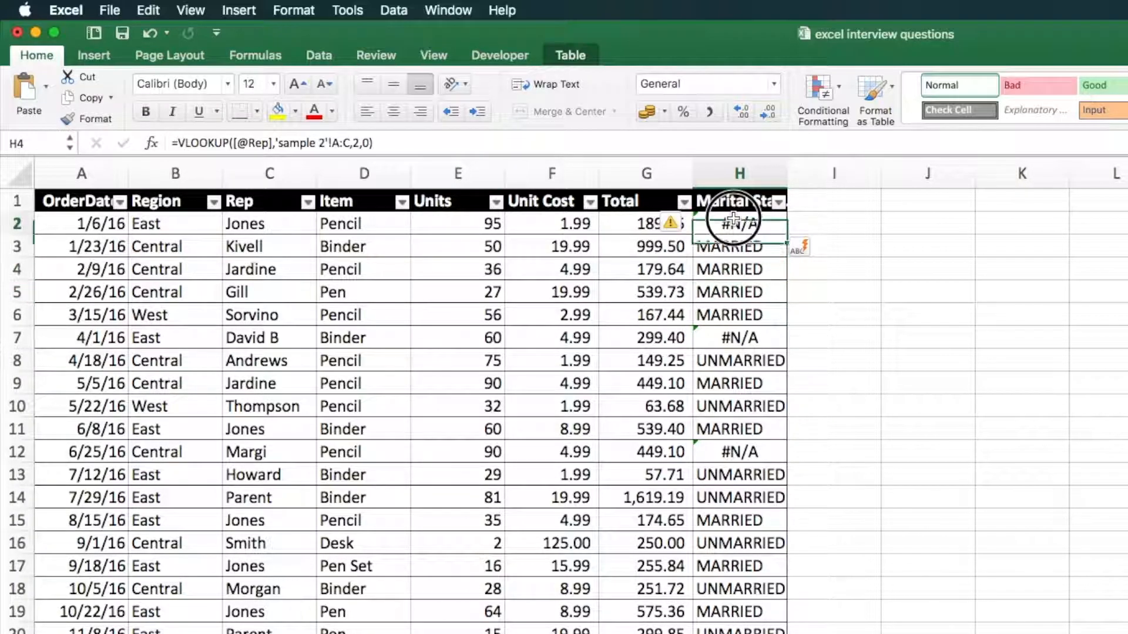
{"action": "left_click", "coordinate": [742, 338]}
{"action": "left_click", "coordinate": [736, 452]}
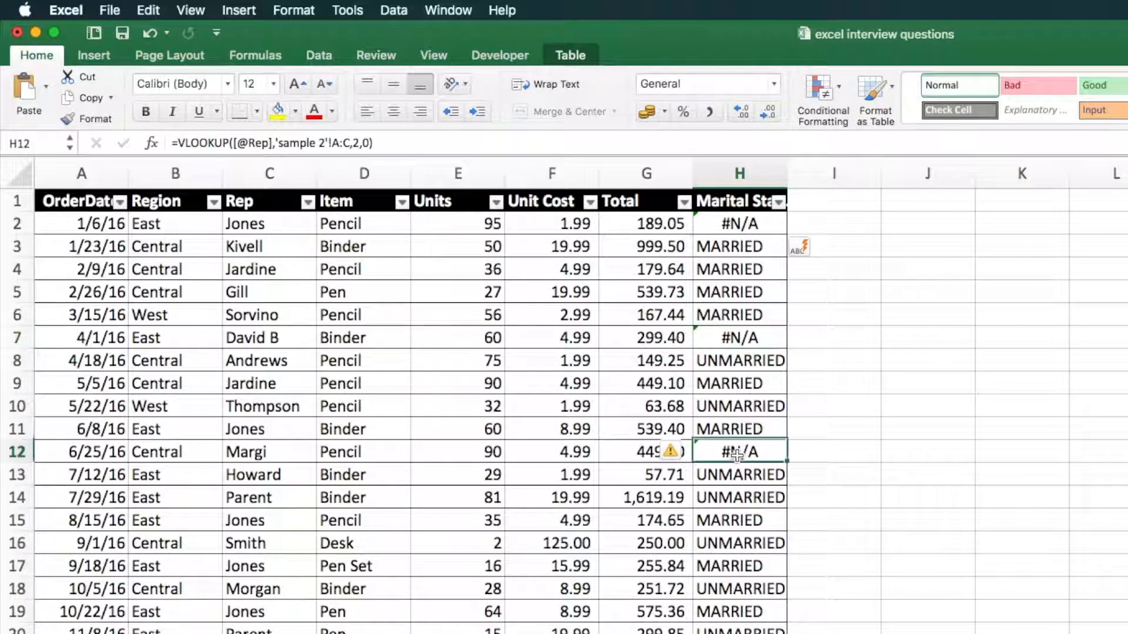
Wrap the VLOOKUP in H2 in IFERROR with an empty string "" as the value if error
{"action": "left_click", "coordinate": [735, 221]}
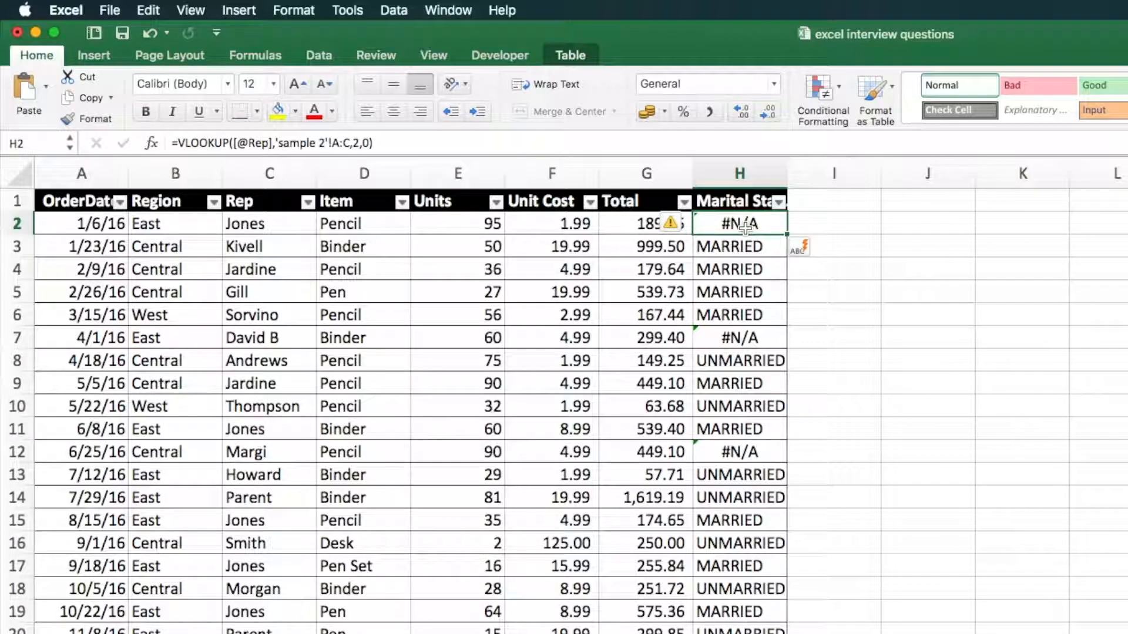
{"action": "left_click", "coordinate": [194, 152]}
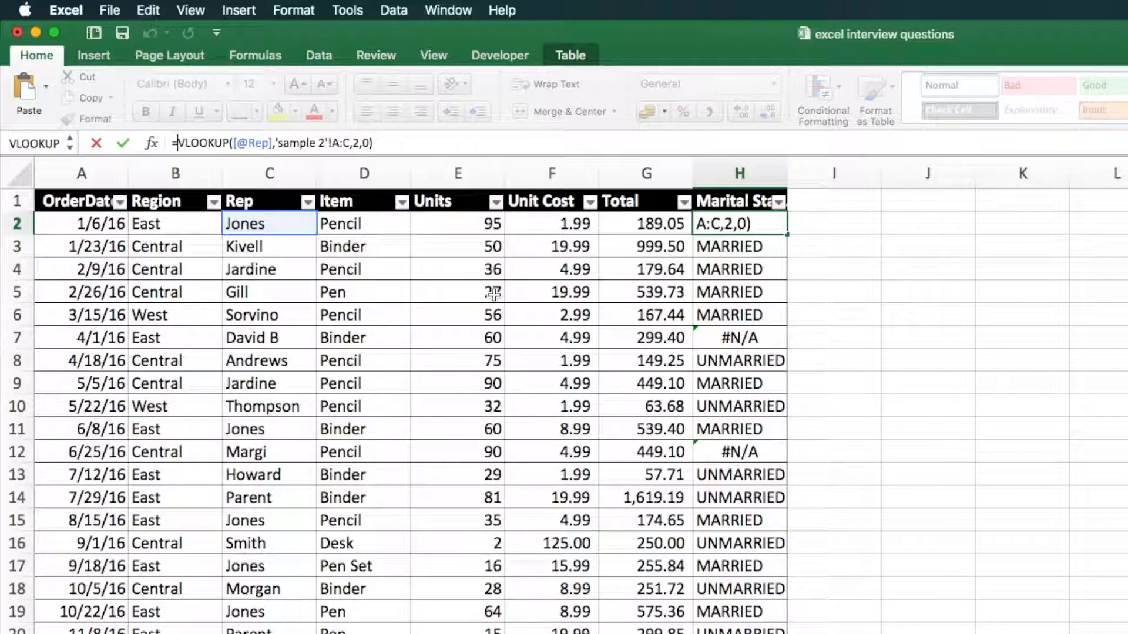
{"action": "type", "text": "iferror("}
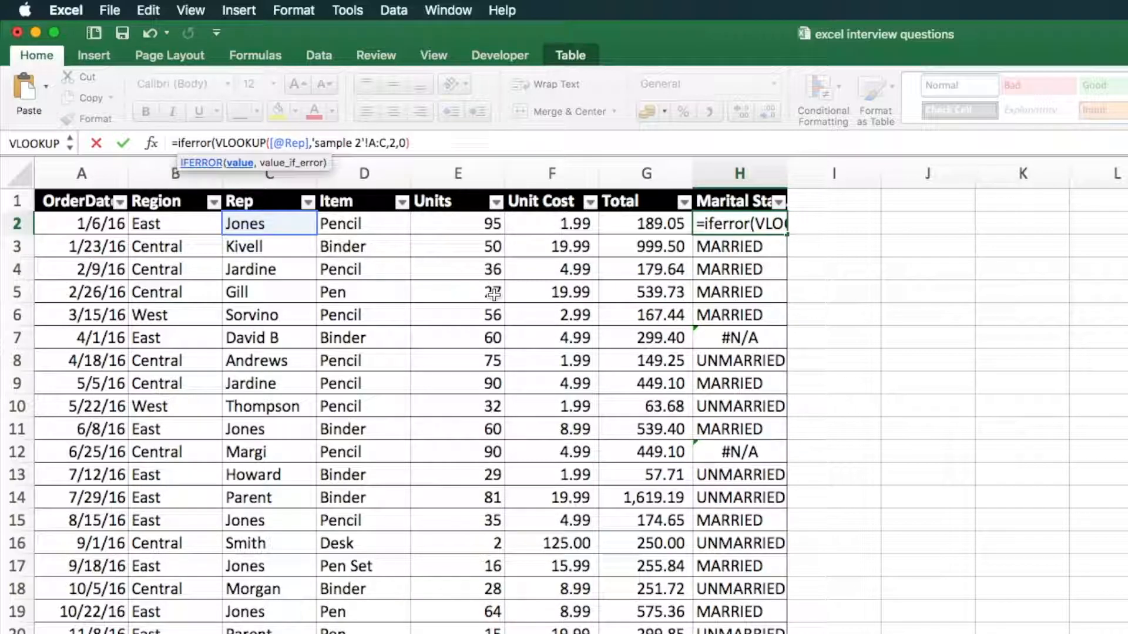
{"action": "left_click", "coordinate": [460, 142]}
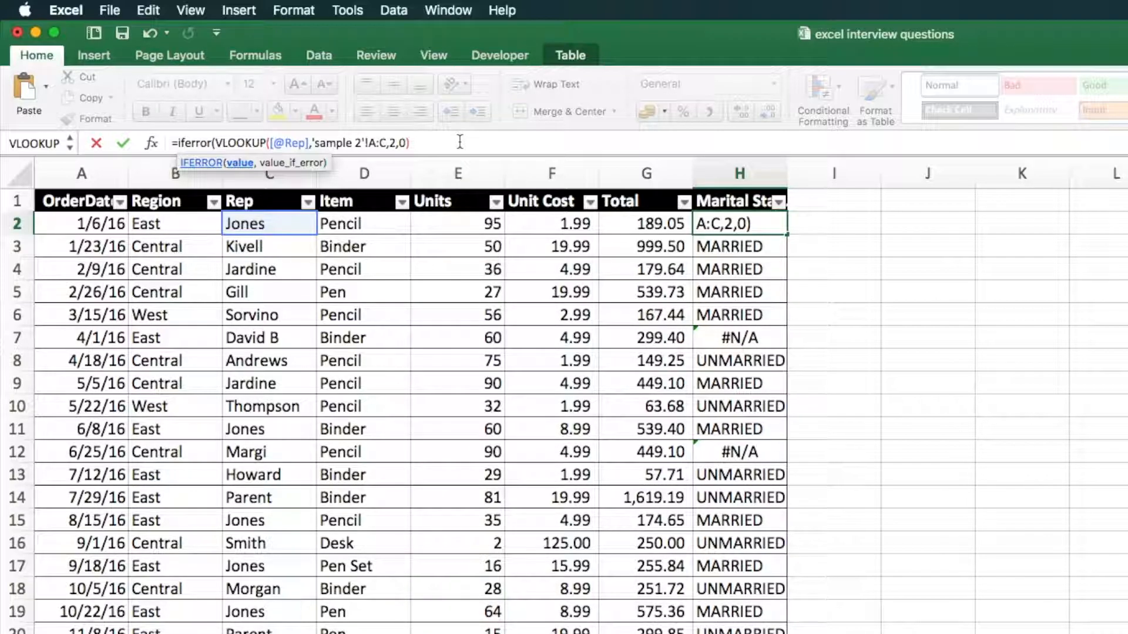
{"action": "type", "text": ", \""}
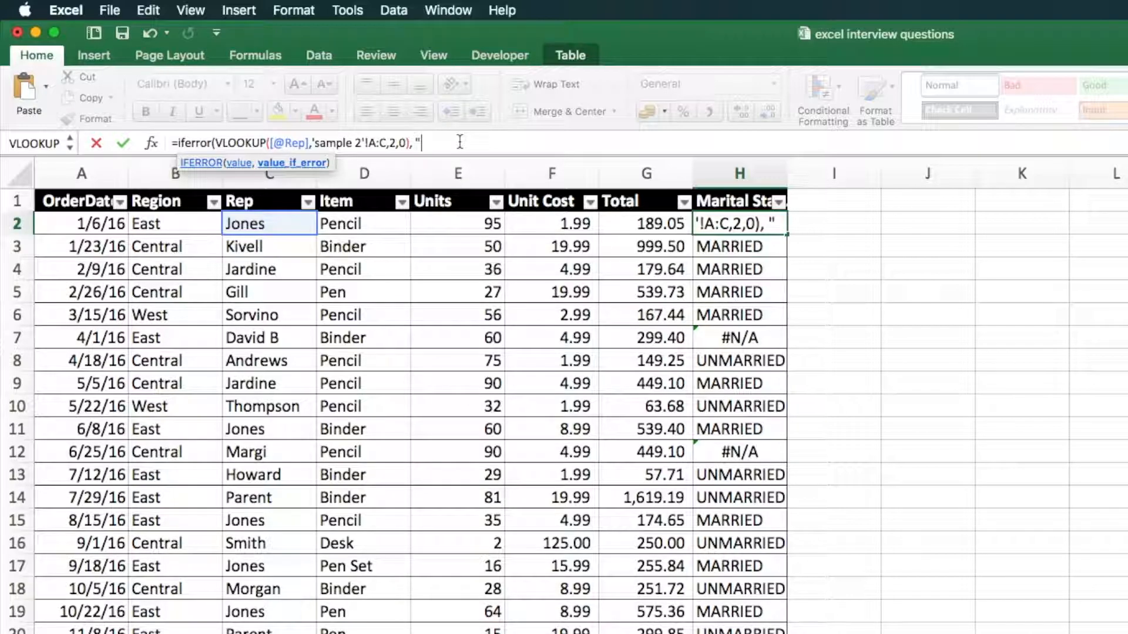
{"action": "type", "text": "\")"}
{"action": "key", "text": "Return"}
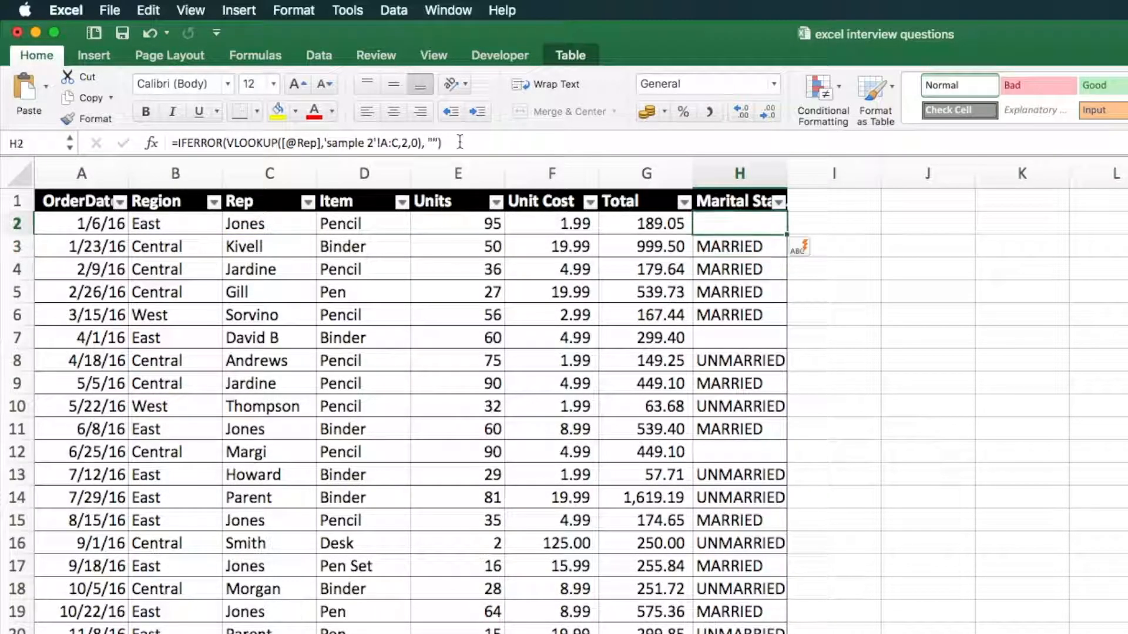
Change the IFERROR fallback value in H2's formula to "er"
{"action": "left_click", "coordinate": [753, 321]}
{"action": "left_click", "coordinate": [751, 341]}
{"action": "left_click", "coordinate": [743, 449]}
{"action": "left_click", "coordinate": [745, 335]}
{"action": "left_click", "coordinate": [737, 228]}
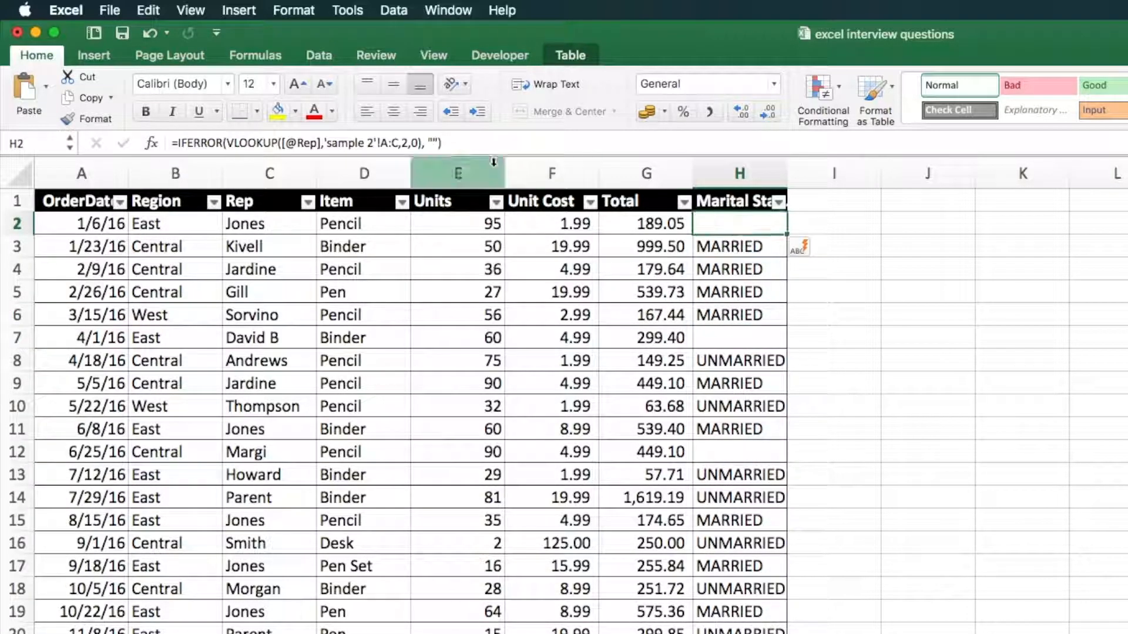
{"action": "left_click", "coordinate": [433, 143]}
{"action": "type", "text": "er"}
{"action": "key", "text": "Return"}
Review the full IFERROR and VLOOKUP formula in H2 without altering it
{"action": "left_click", "coordinate": [739, 225]}
{"action": "double_click", "coordinate": [741, 222]}
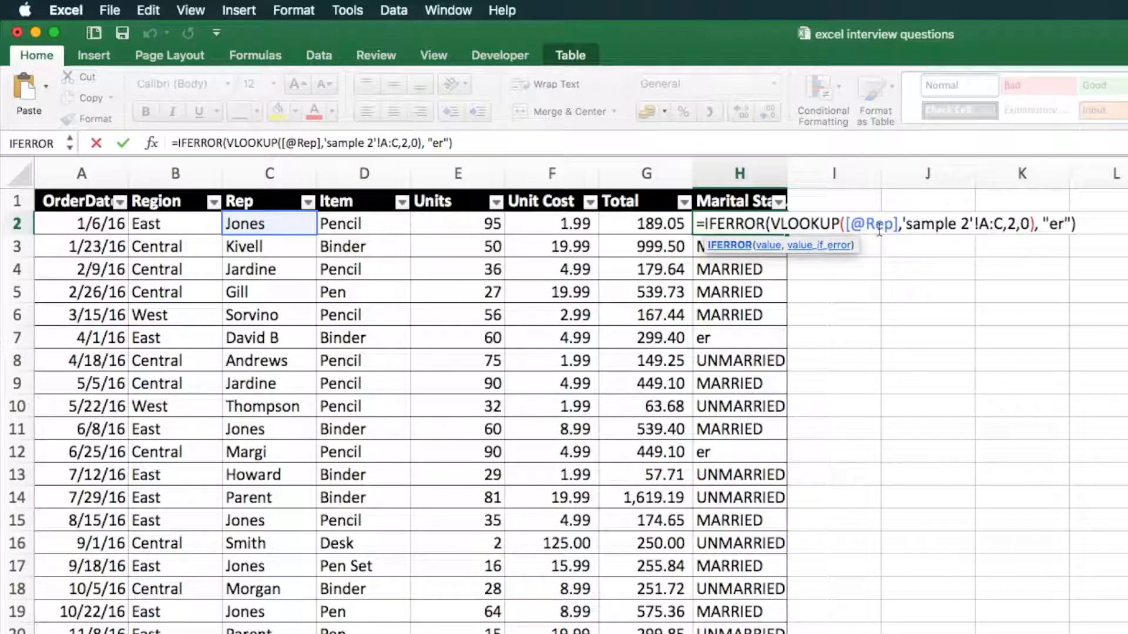
{"action": "left_click_drag", "start_coordinate": [1076, 224], "coordinate": [694, 222]}
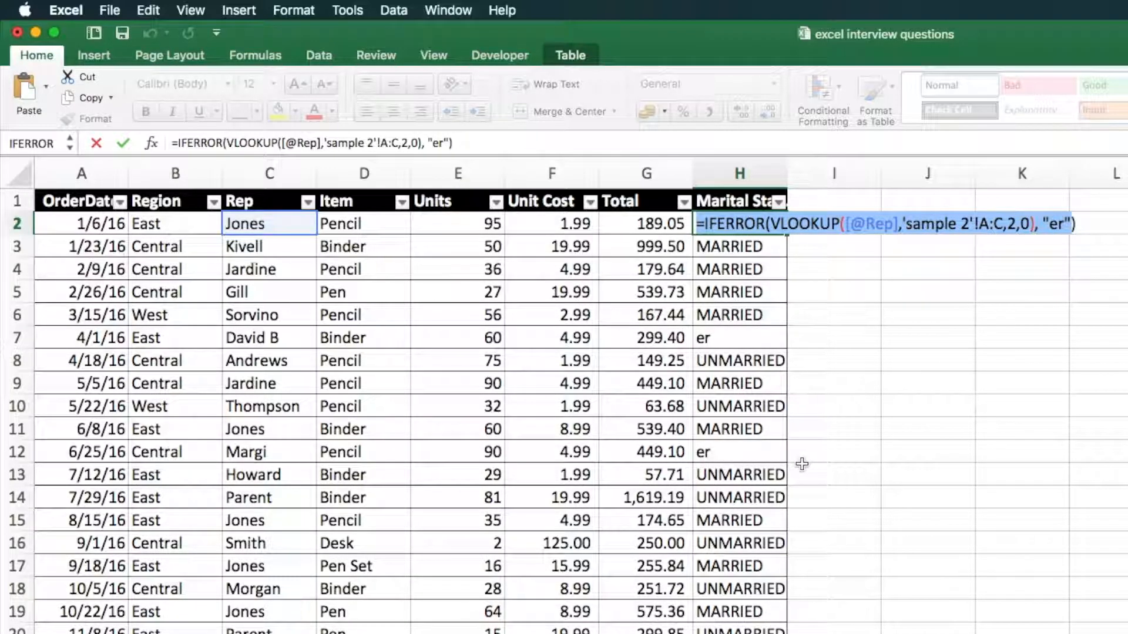
{"action": "key", "text": "Return"}
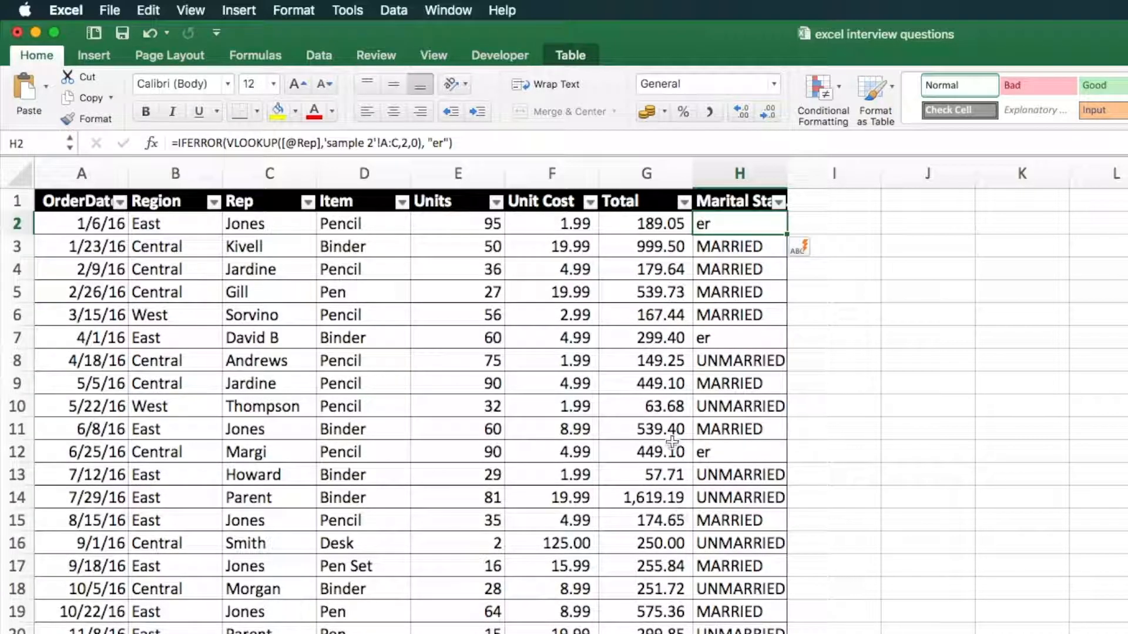
Remove the trailing space after the rep name in C2
{"action": "left_click", "coordinate": [286, 225]}
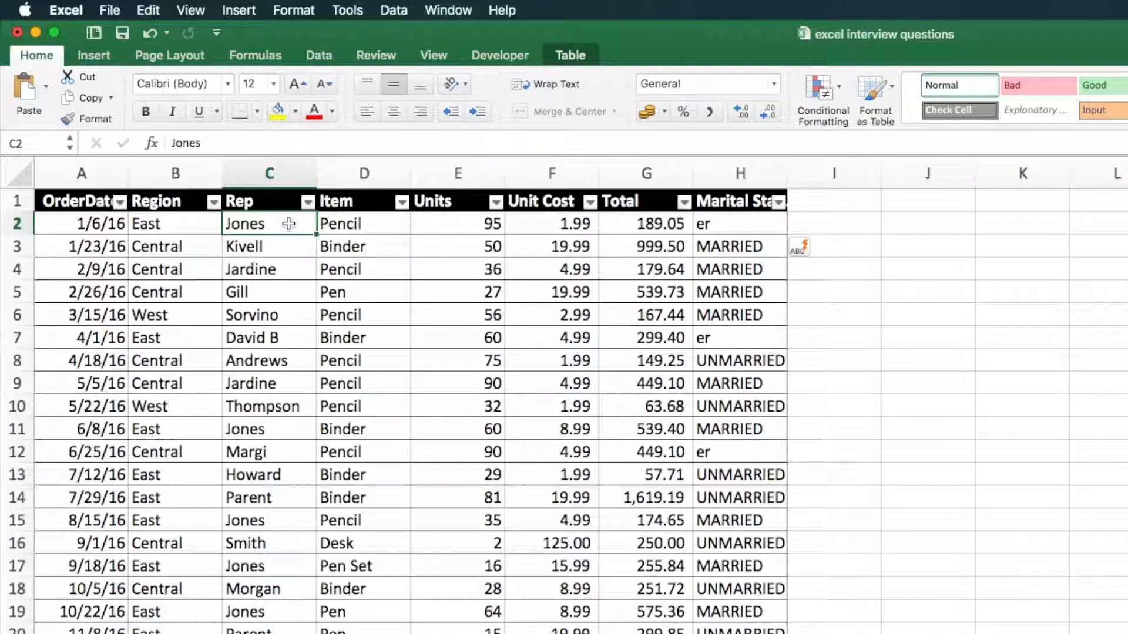
{"action": "double_click", "coordinate": [289, 224]}
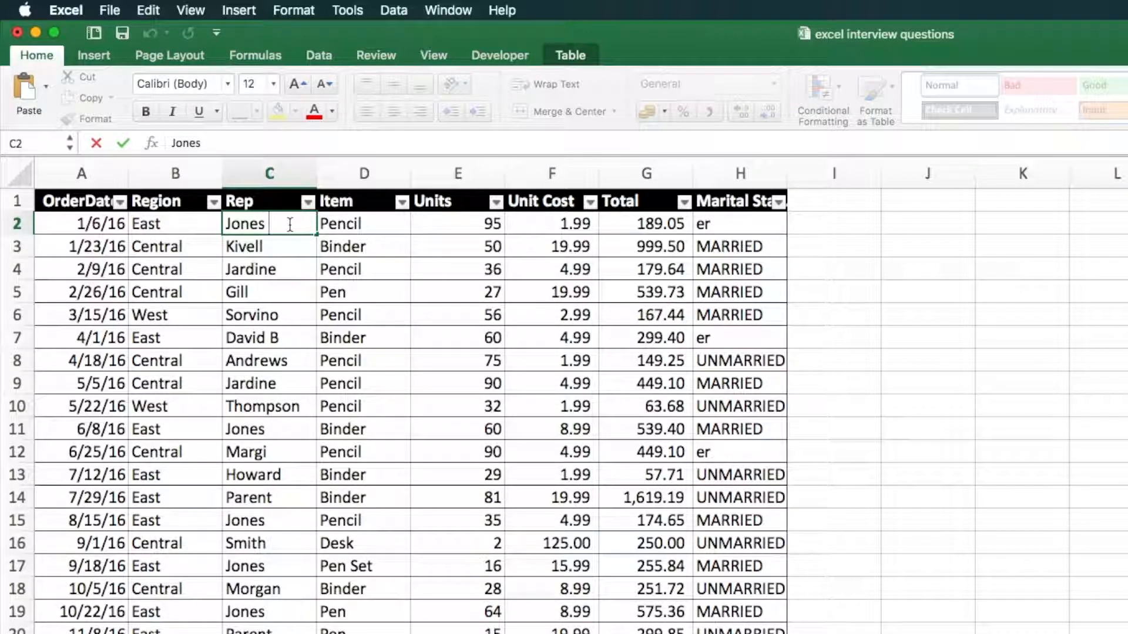
{"action": "key", "text": "Escape"}
{"action": "left_click", "coordinate": [292, 220]}
{"action": "left_click", "coordinate": [291, 226]}
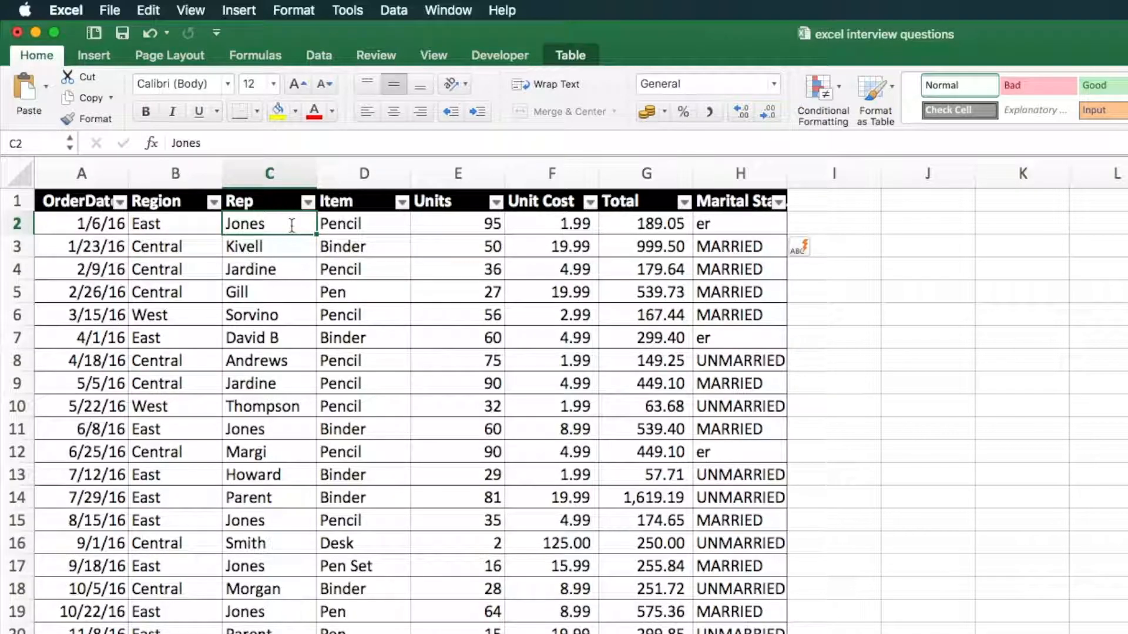
{"action": "double_click", "coordinate": [291, 225]}
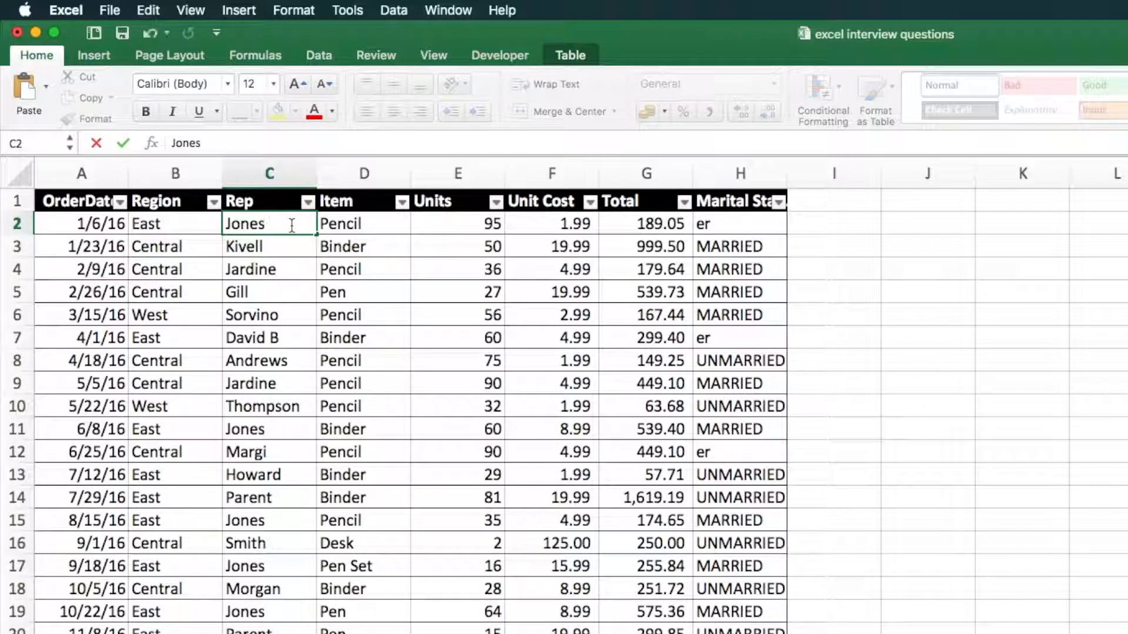
{"action": "key", "text": "Return"}
{"action": "left_click", "coordinate": [292, 225]}
{"action": "key", "text": "Return"}
{"action": "left_click", "coordinate": [291, 225]}
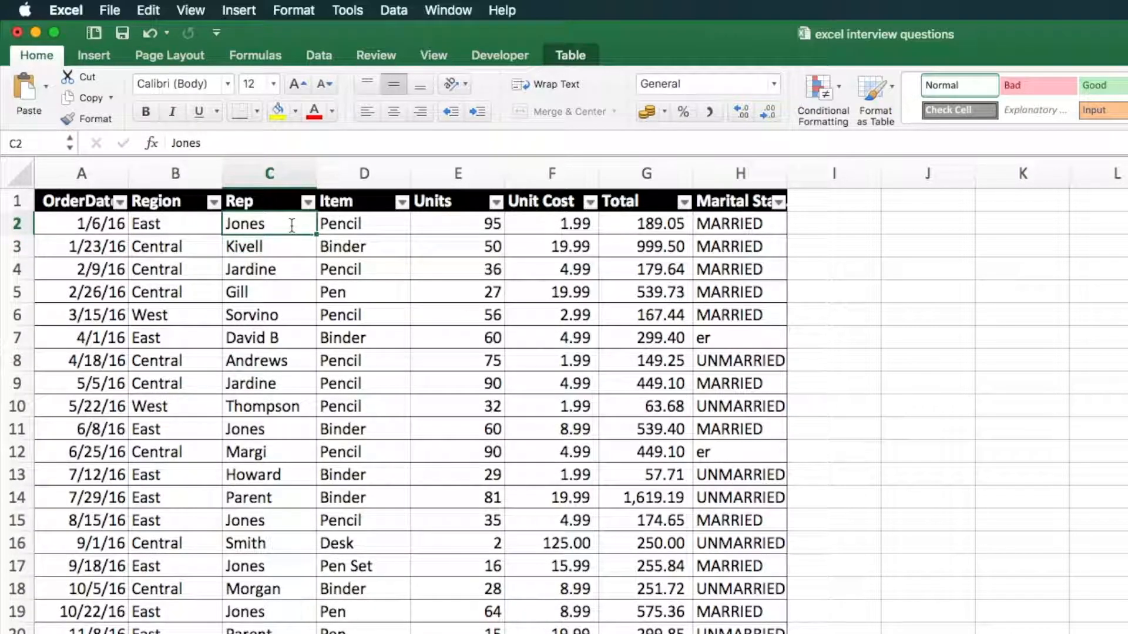
Add a TRIM formula on the Rep value in I2 to fill a new table column with names free of extra spaces
{"action": "double_click", "coordinate": [292, 225]}
{"action": "key", "text": "Return"}
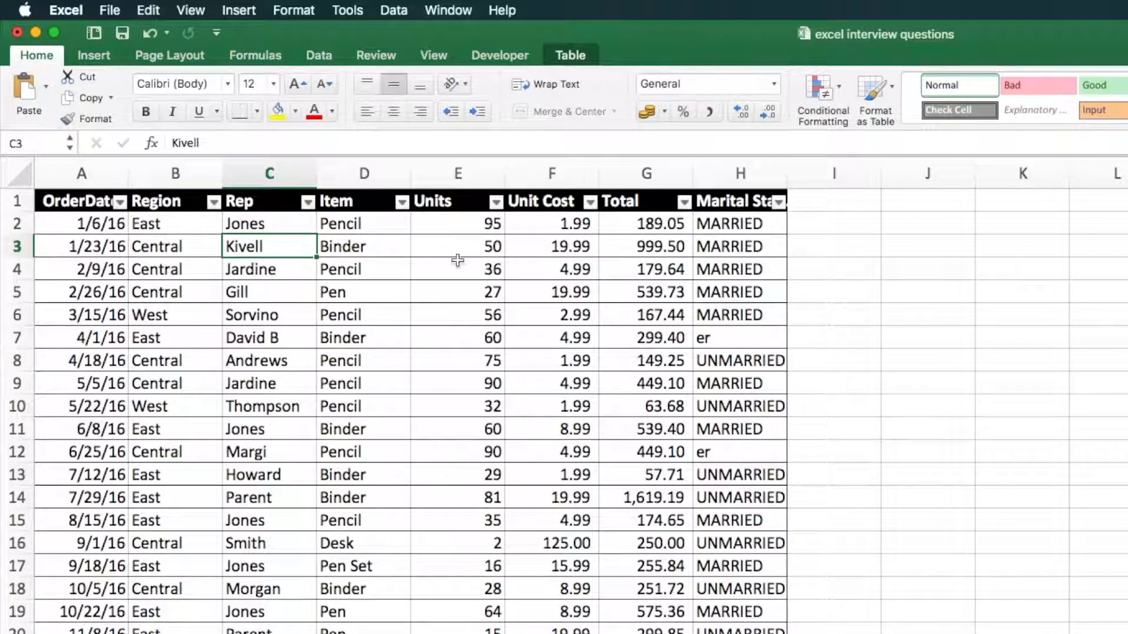
{"action": "left_click", "coordinate": [839, 221]}
{"action": "type", "text": "="}
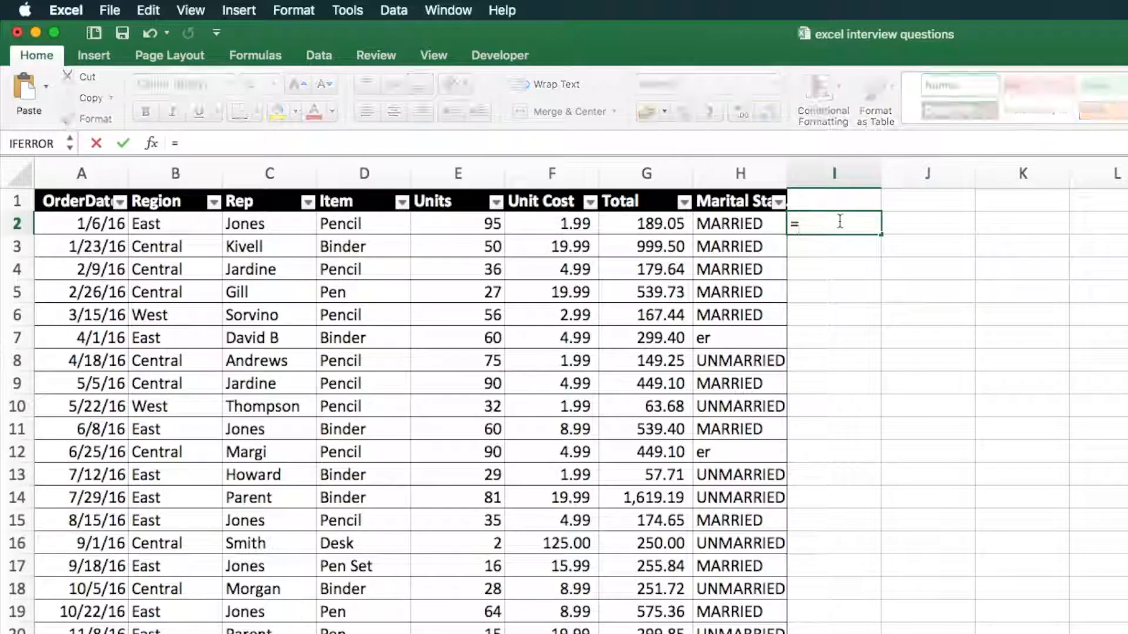
{"action": "type", "text": "trim"}
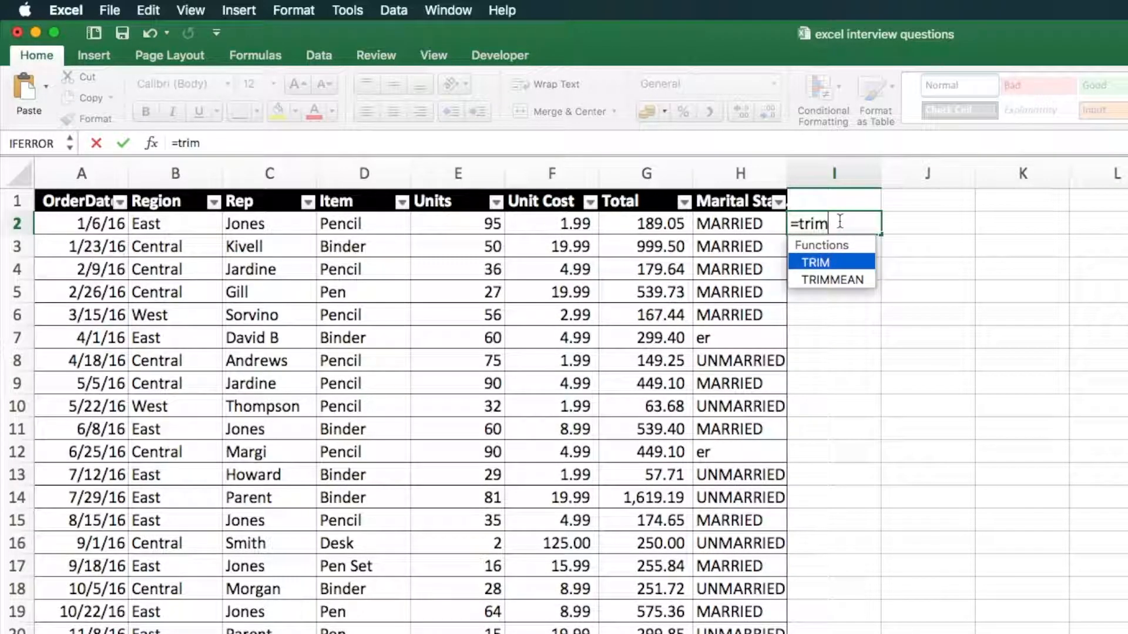
{"action": "key", "text": "Tab"}
{"action": "left_click", "coordinate": [265, 223]}
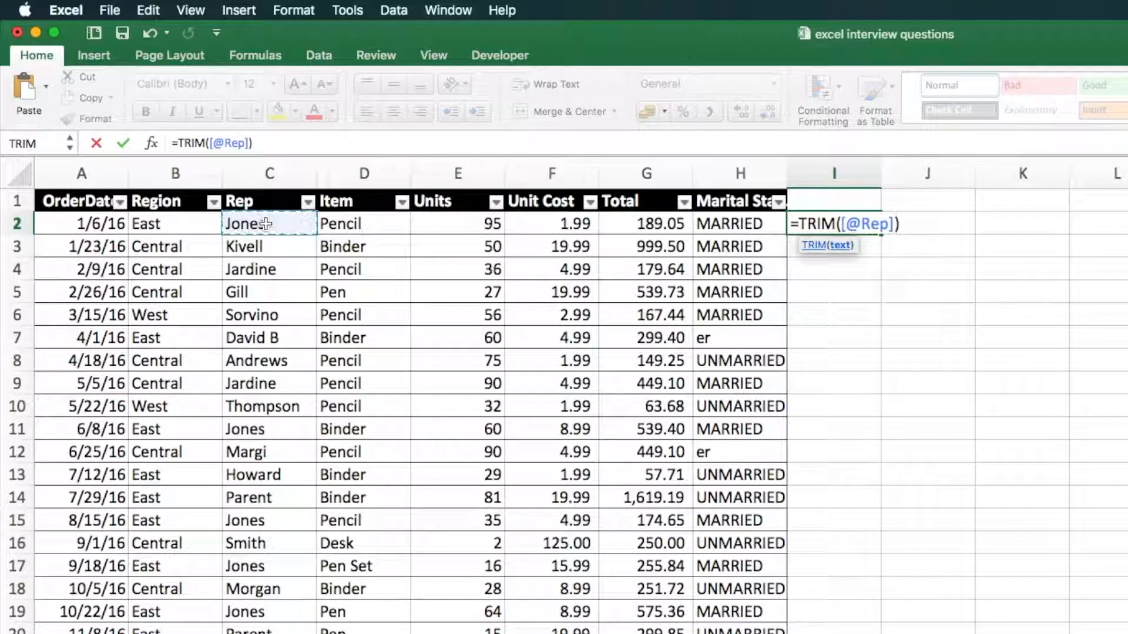
{"action": "key", "text": "Return"}
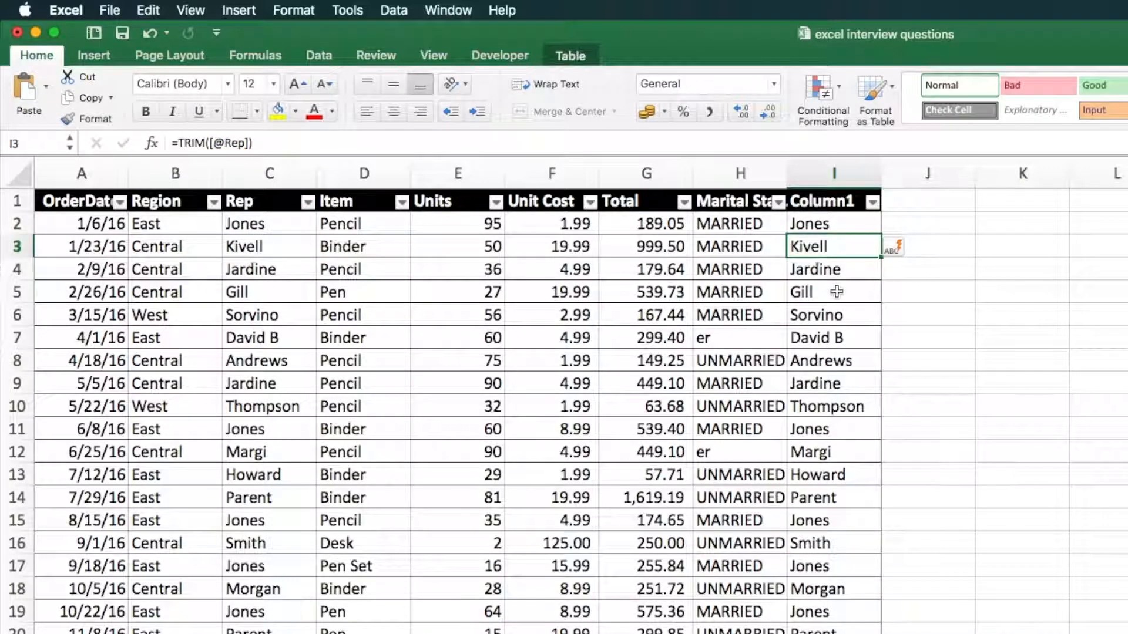
Try to copy the trimmed names in I2:I25 and paste them as values over the Rep column from C2
{"action": "left_click_drag", "start_coordinate": [837, 229], "coordinate": [840, 628]}
{"action": "key", "text": "super+c"}
{"action": "scroll", "coordinate": [452, 405], "scroll_direction": "up", "scroll_amount": 1}
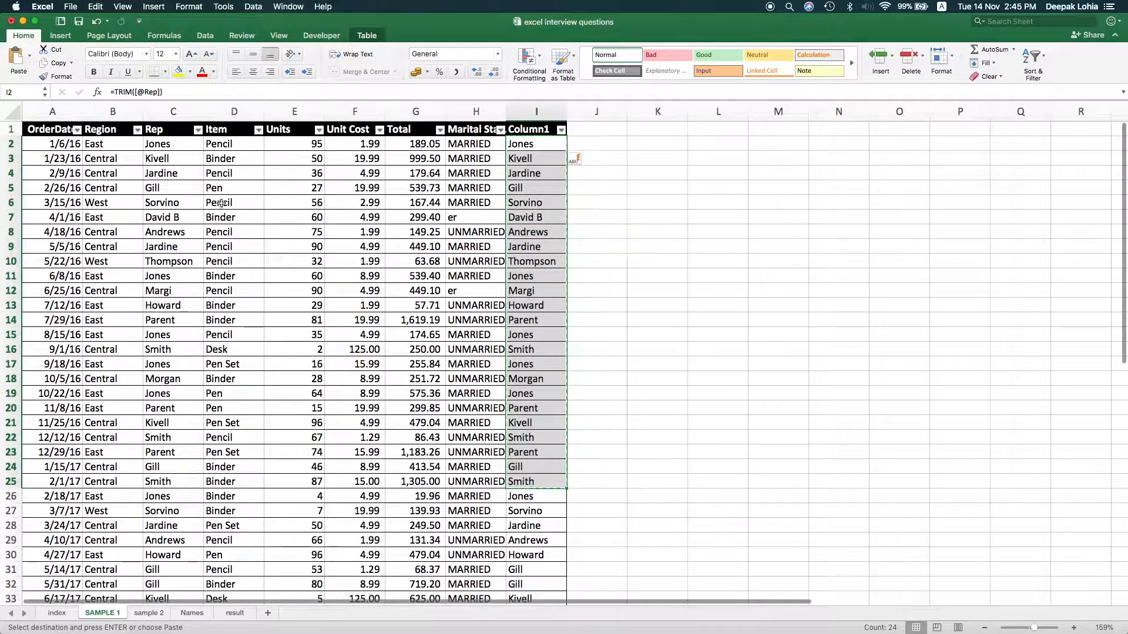
{"action": "left_click", "coordinate": [253, 223]}
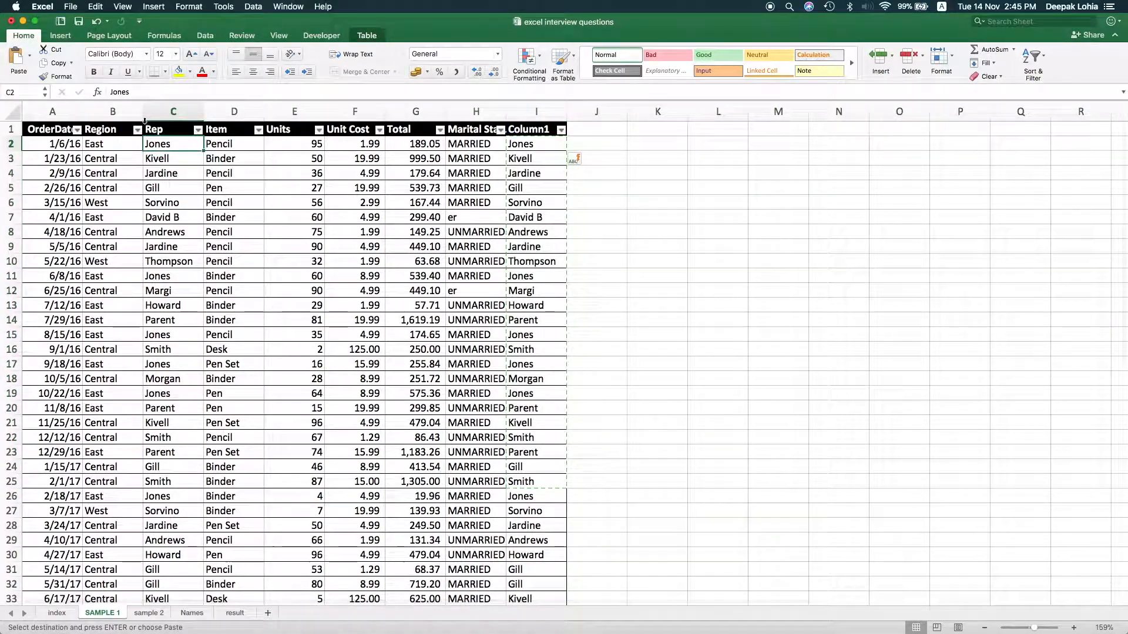
{"action": "left_click", "coordinate": [28, 56]}
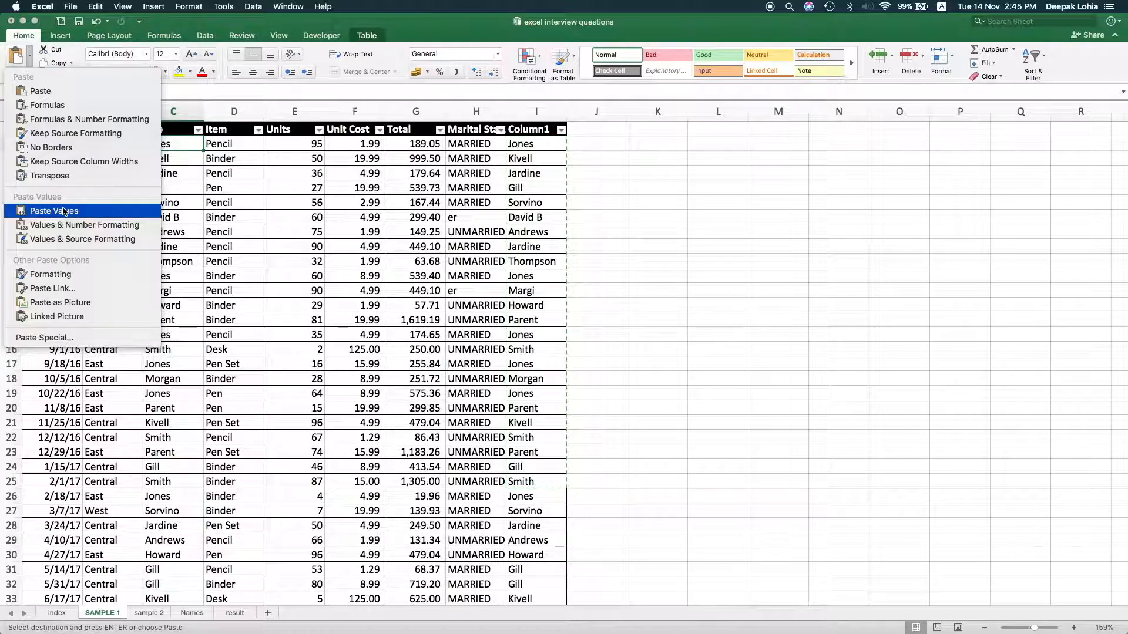
{"action": "left_click", "coordinate": [64, 211]}
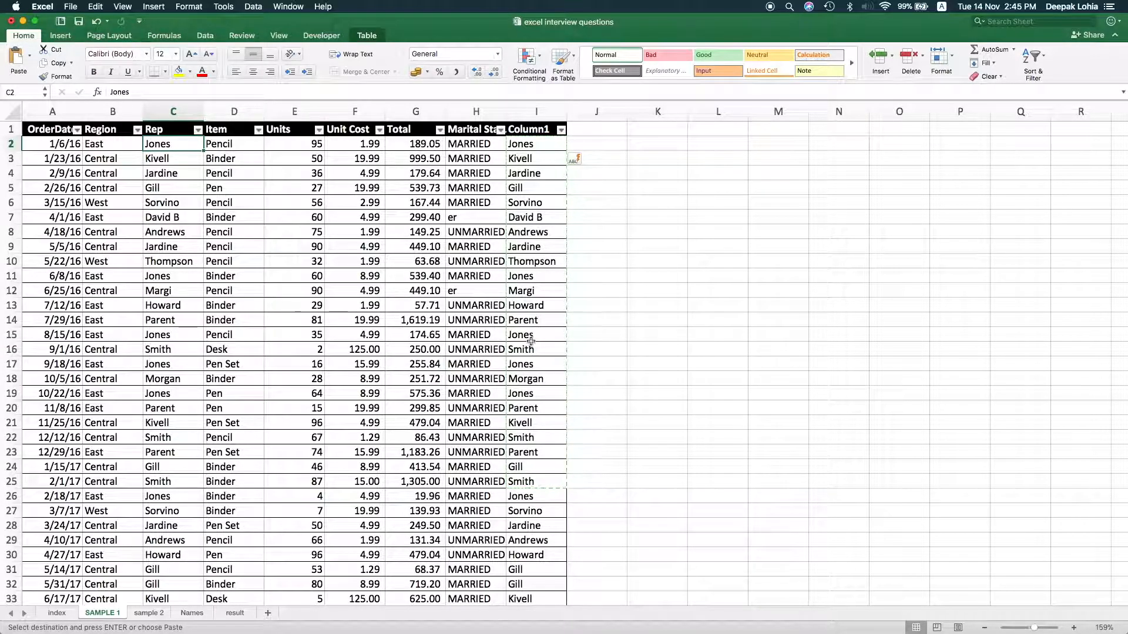
Examine the SAMPLE 1 table's extent, header row, order dates, row entries and trimmed name column
{"action": "left_click", "coordinate": [351, 418]}
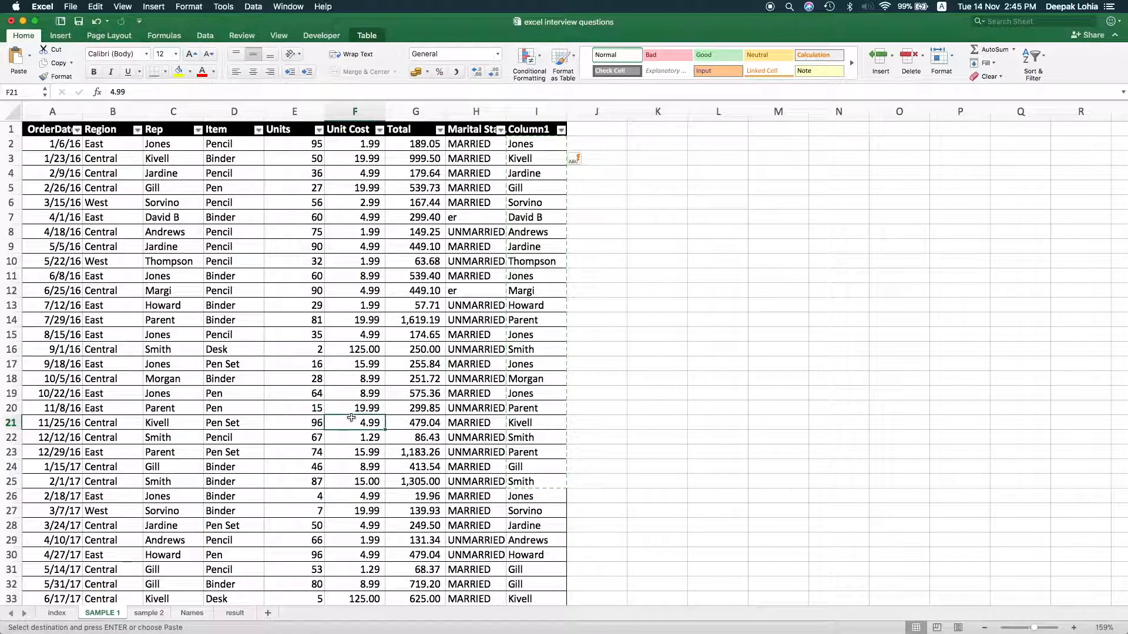
{"action": "key", "text": "ctrl+a"}
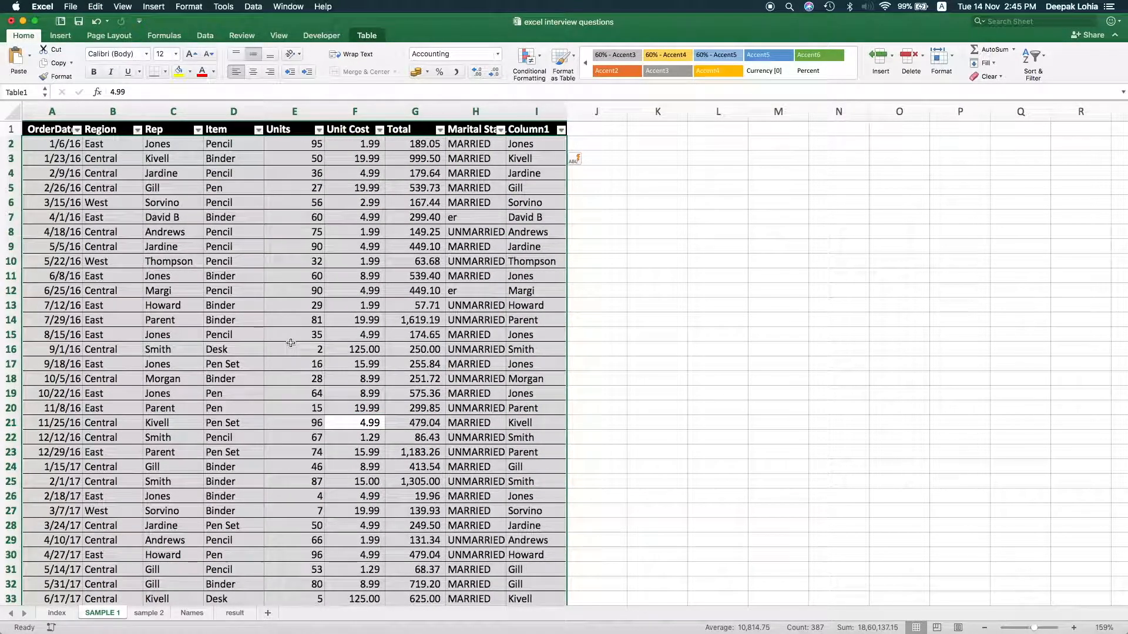
{"action": "left_click", "coordinate": [205, 35]}
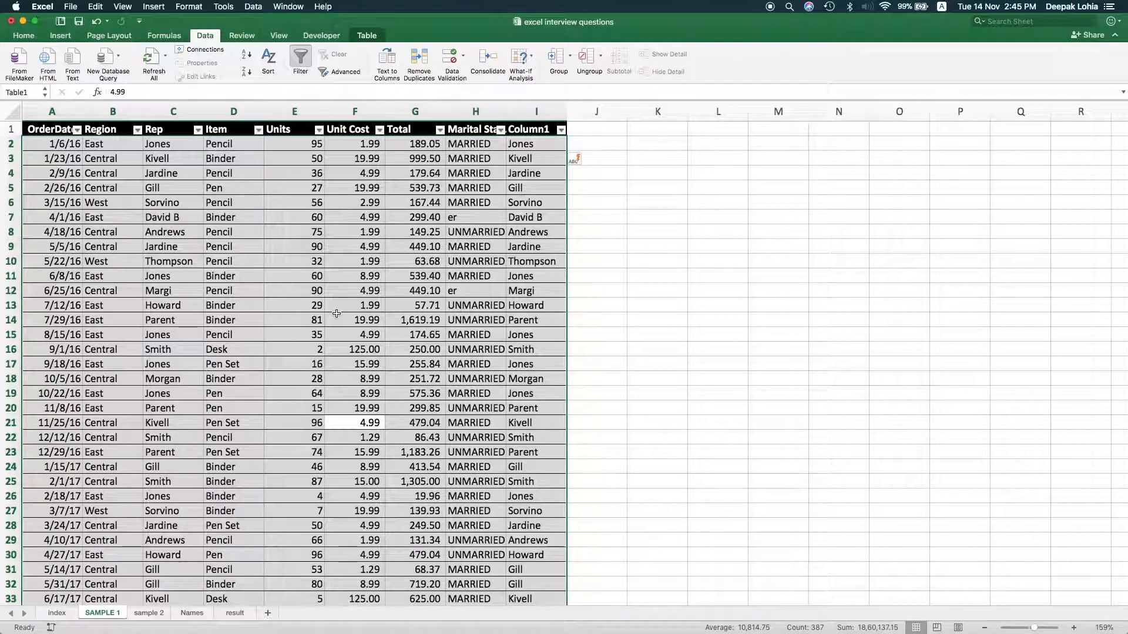
{"action": "left_click", "coordinate": [390, 261]}
{"action": "left_click_drag", "start_coordinate": [97, 130], "coordinate": [540, 129]}
{"action": "left_click_drag", "start_coordinate": [43, 143], "coordinate": [46, 322]}
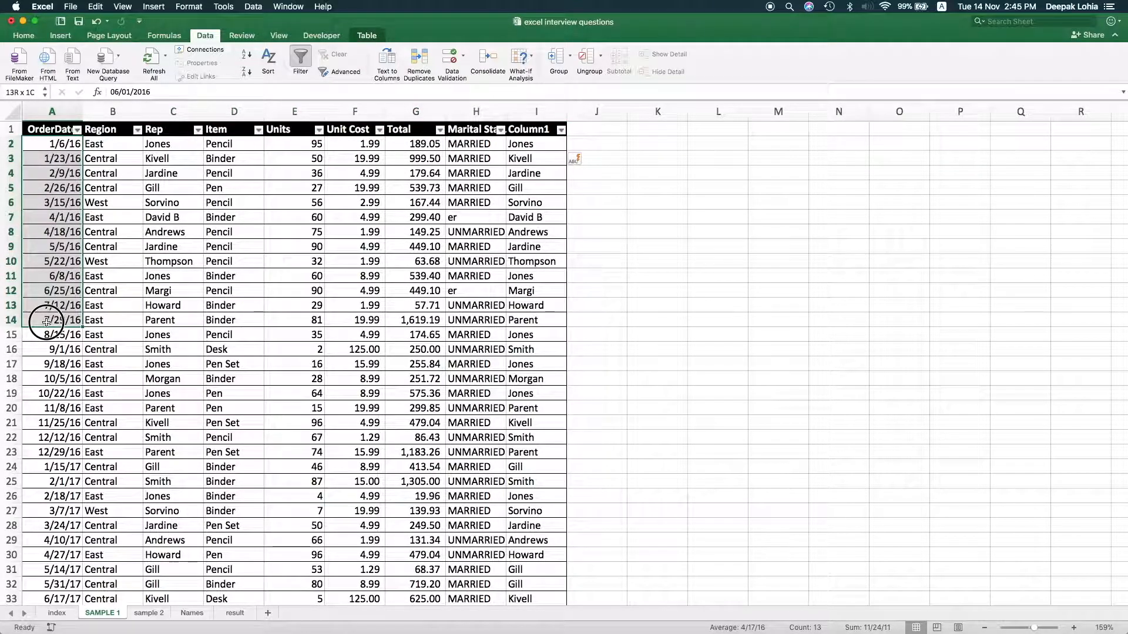
{"action": "left_click_drag", "start_coordinate": [127, 159], "coordinate": [311, 158]}
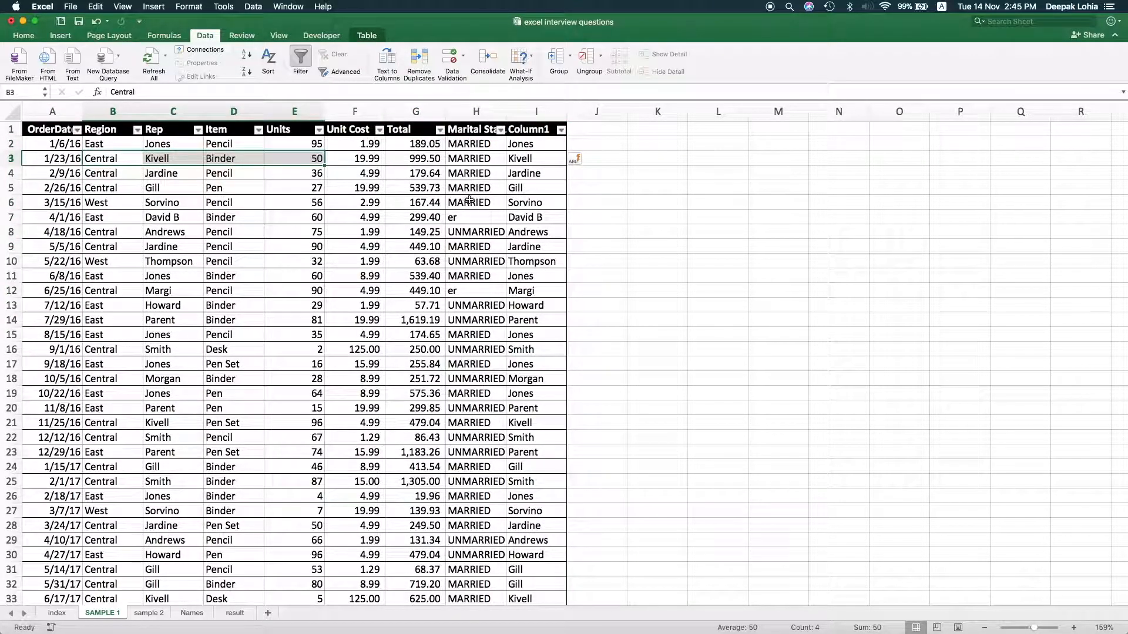
{"action": "left_click", "coordinate": [529, 145]}
{"action": "left_click_drag", "start_coordinate": [565, 152], "coordinate": [555, 440]}
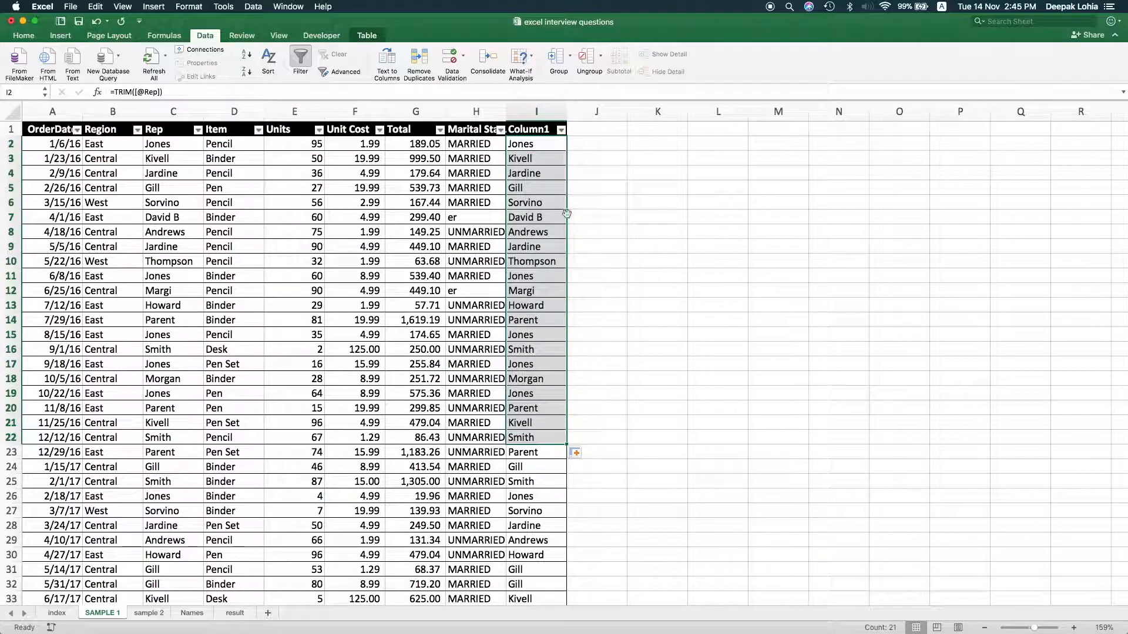
{"action": "left_click", "coordinate": [548, 151]}
{"action": "mouse_move", "coordinate": [567, 151]}
{"action": "left_mouse_down"}
{"action": "mouse_move", "coordinate": [932, 141]}
{"action": "mouse_move", "coordinate": [565, 151]}
{"action": "left_mouse_up"}
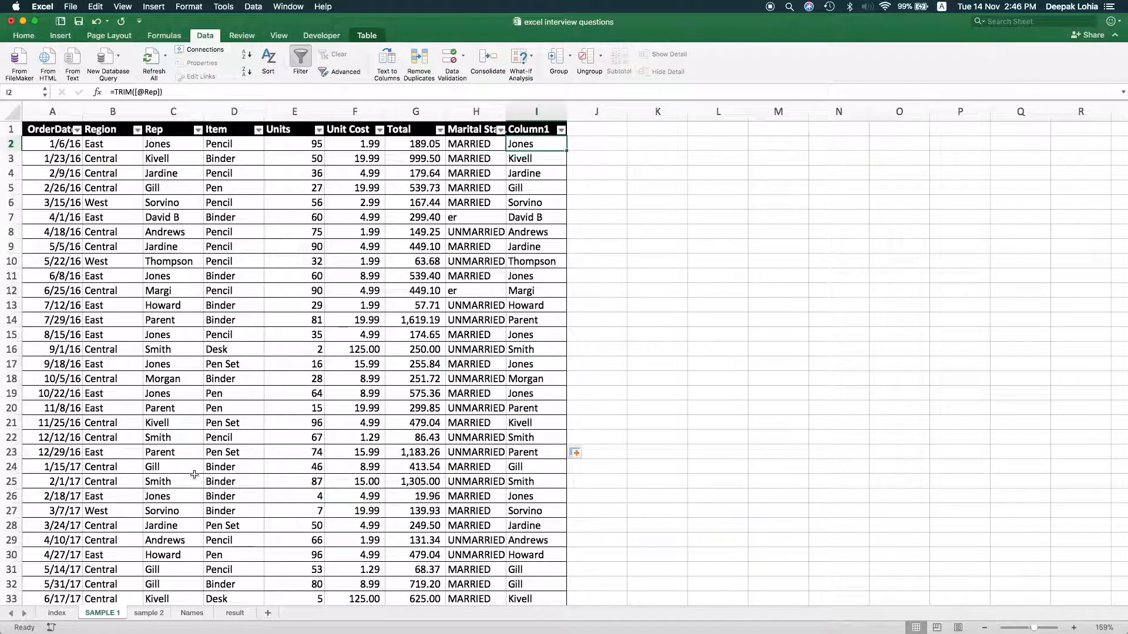
Create a PivotTable on a new worksheet from all of Table1 on the SAMPLE 1 sheet
{"action": "left_click", "coordinate": [59, 613]}
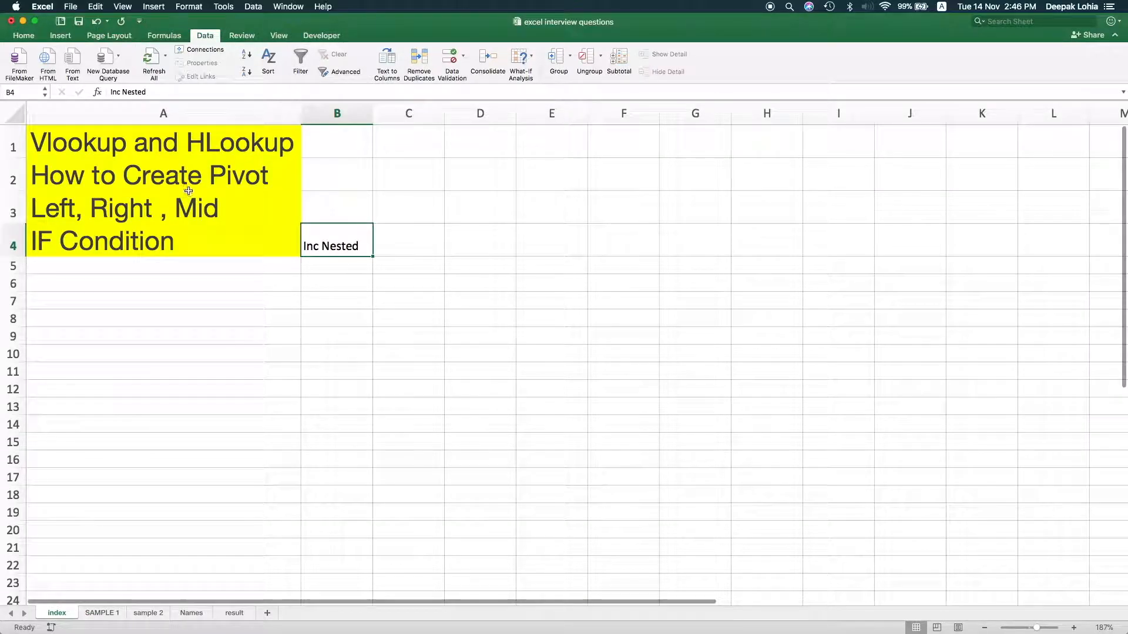
{"action": "left_click", "coordinate": [102, 613]}
{"action": "left_click", "coordinate": [301, 395]}
{"action": "key", "text": "super+a"}
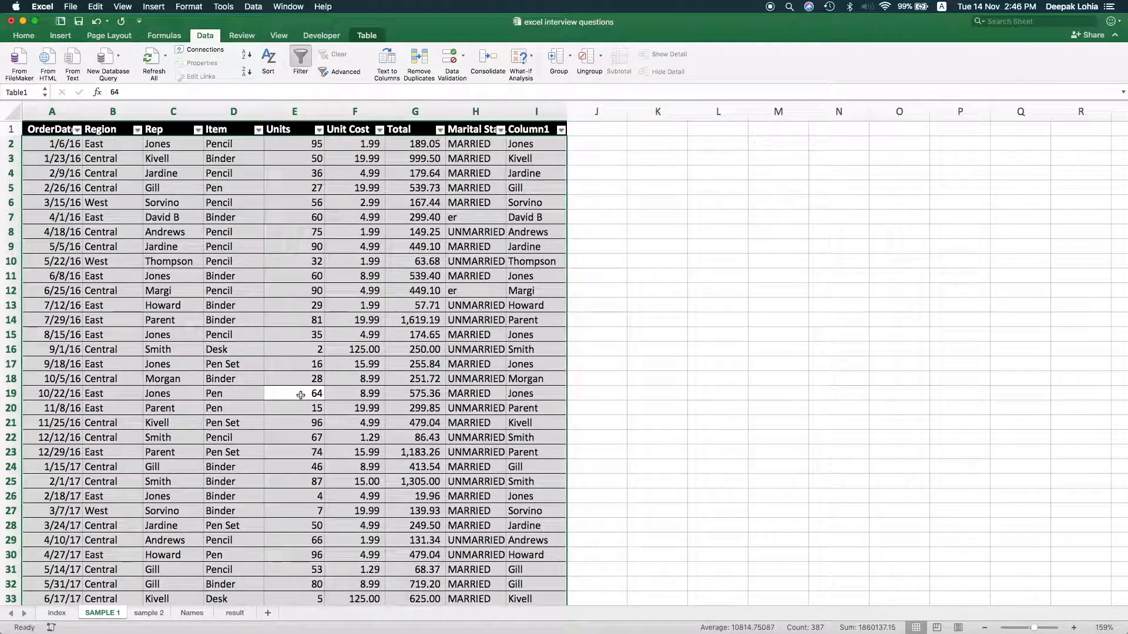
{"action": "left_click", "coordinate": [60, 36]}
{"action": "left_click", "coordinate": [21, 59]}
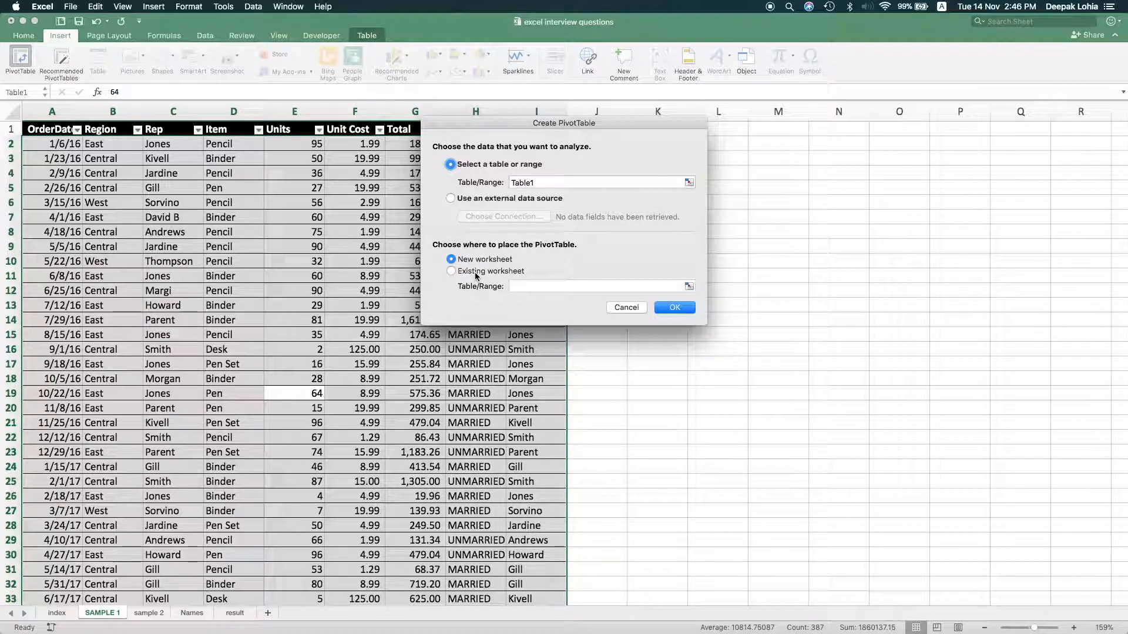
{"action": "left_click", "coordinate": [670, 308]}
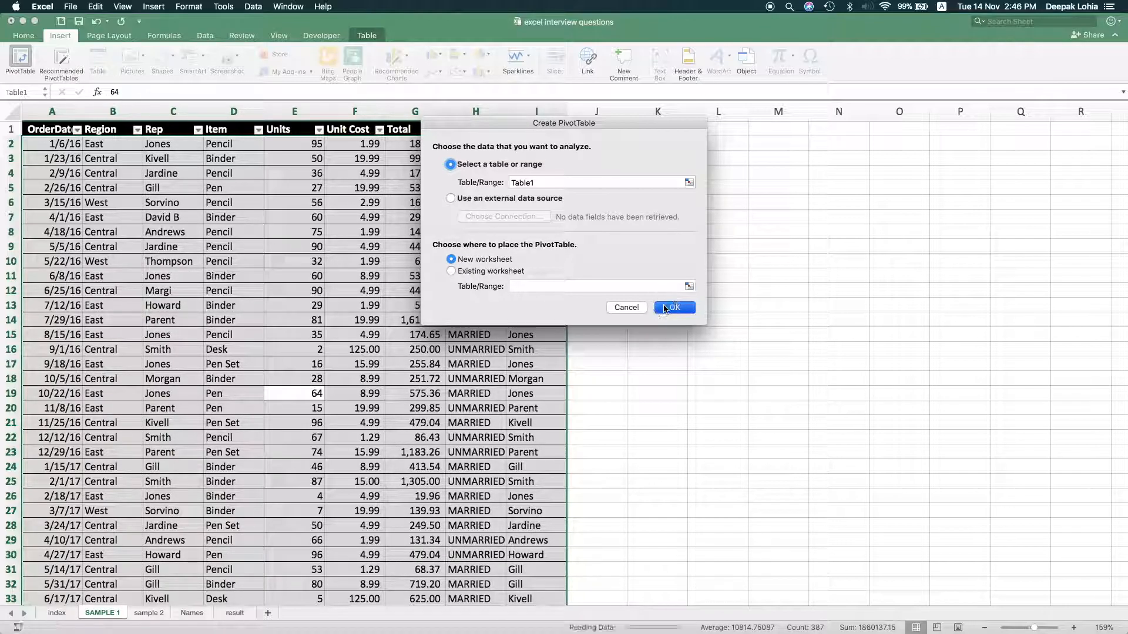
Place Marital Status in the PivotTable's values as a count and Rep in its rows
{"action": "scroll", "coordinate": [884, 201], "scroll_direction": "down", "scroll_amount": 3}
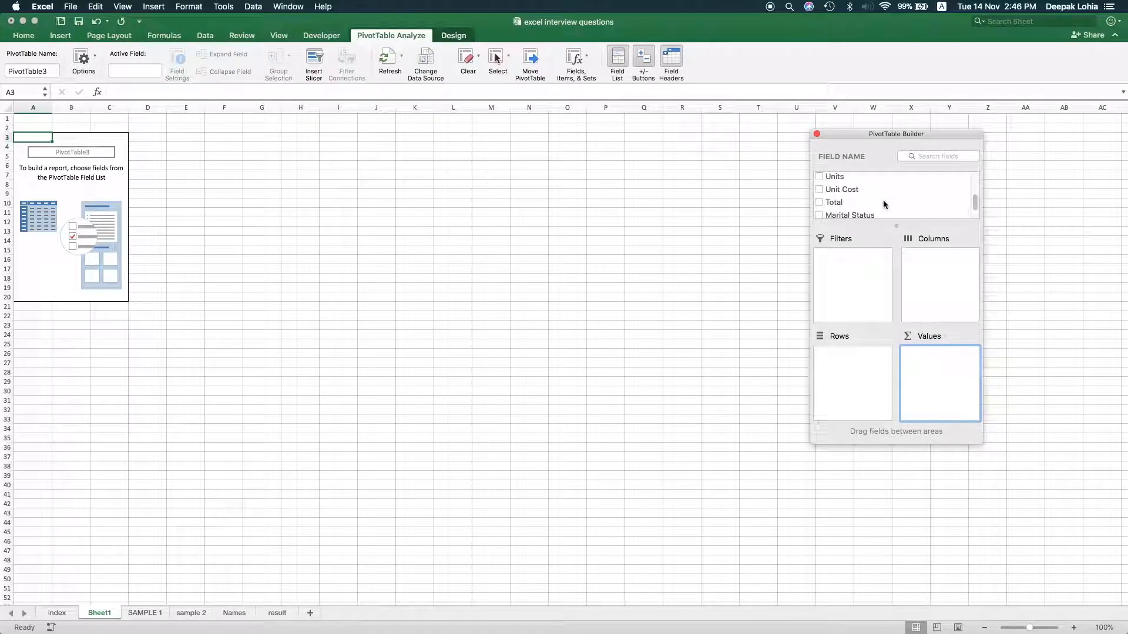
{"action": "left_click_drag", "start_coordinate": [846, 200], "coordinate": [917, 376]}
{"action": "left_click_drag", "start_coordinate": [862, 199], "coordinate": [840, 393]}
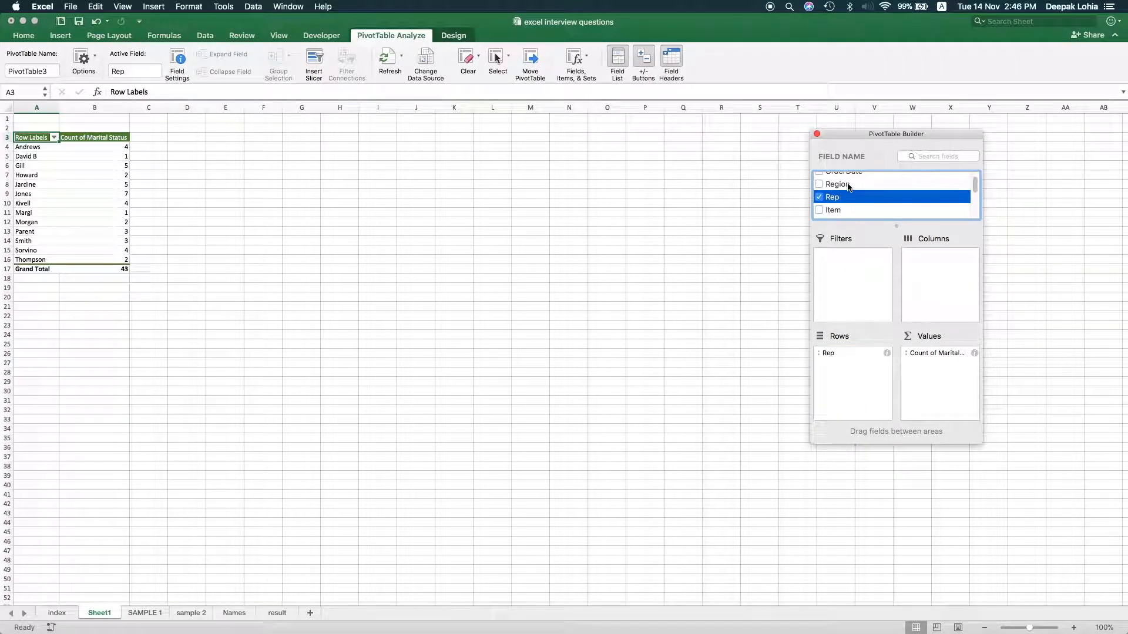
Check the counts per rep in the PivotTable and drill into B14 to list its source records on a separate sheet
{"action": "left_click", "coordinate": [86, 253]}
{"action": "left_click", "coordinate": [98, 184]}
{"action": "left_click", "coordinate": [105, 166]}
{"action": "left_click", "coordinate": [109, 224]}
{"action": "left_click", "coordinate": [110, 250]}
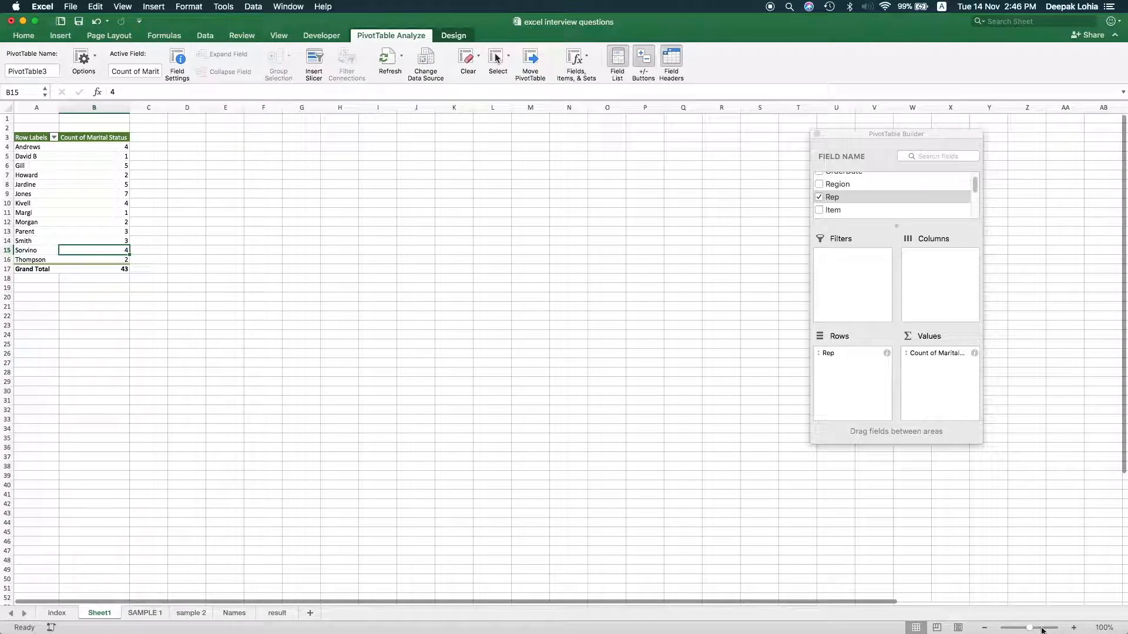
{"action": "left_click_drag", "start_coordinate": [1029, 628], "coordinate": [1042, 630]}
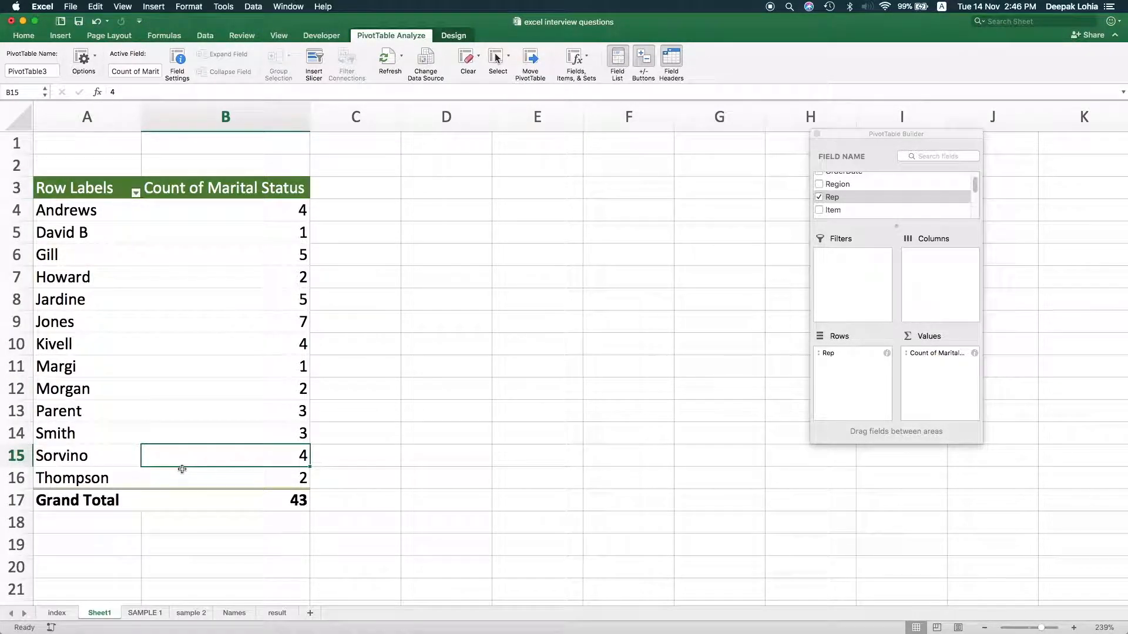
{"action": "left_click", "coordinate": [232, 433]}
{"action": "double_click", "coordinate": [269, 428]}
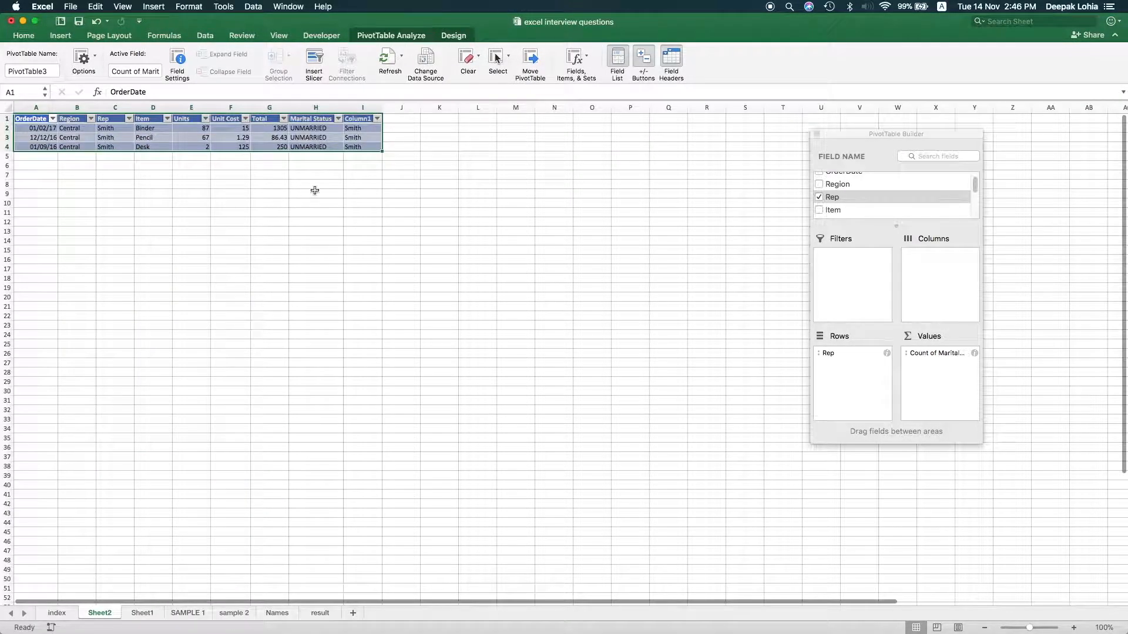
Delete the detail sheet generated from the count in B14
{"action": "right_click", "coordinate": [108, 613]}
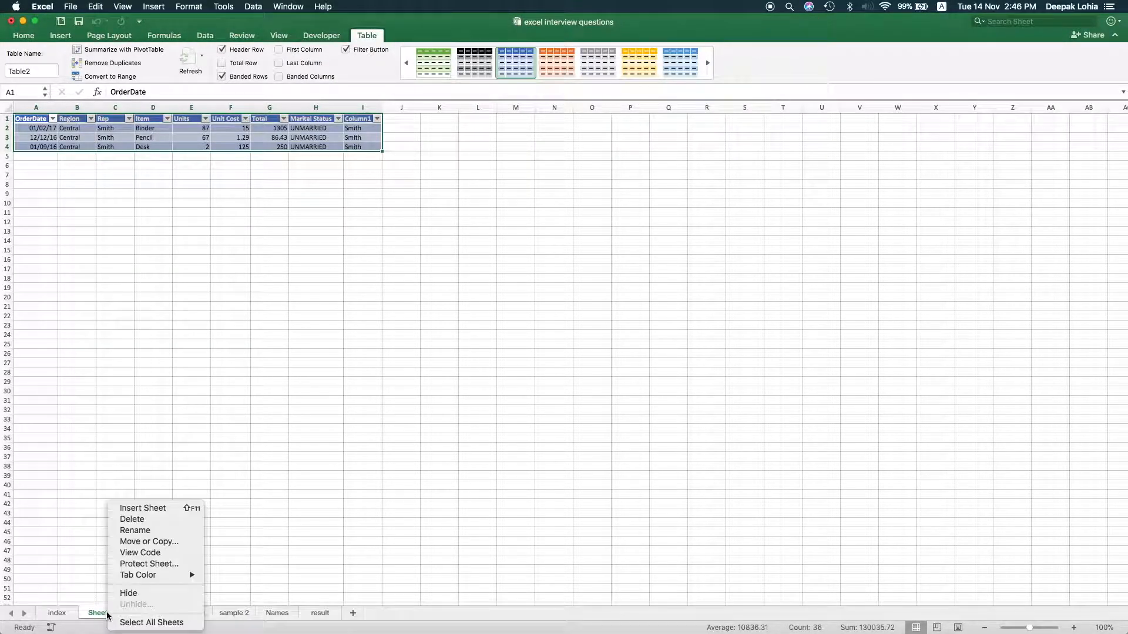
{"action": "left_click", "coordinate": [143, 523]}
{"action": "left_click", "coordinate": [646, 222]}
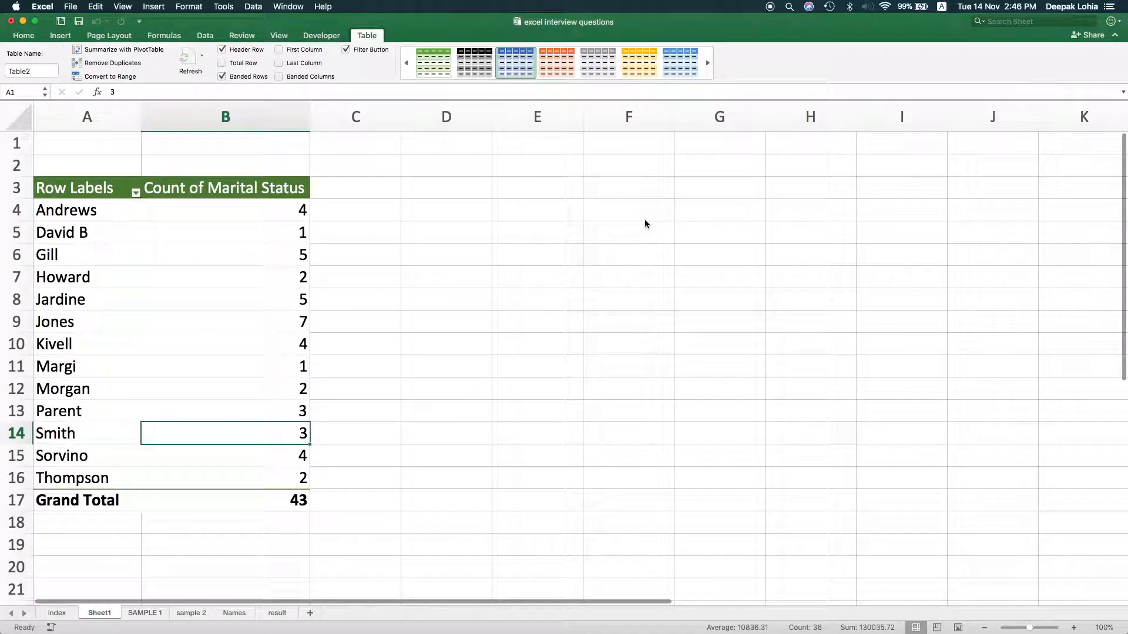
Drill into the PivotTable's grand total to list all source records, and delete the resulting detail sheet
{"action": "left_click", "coordinate": [190, 500]}
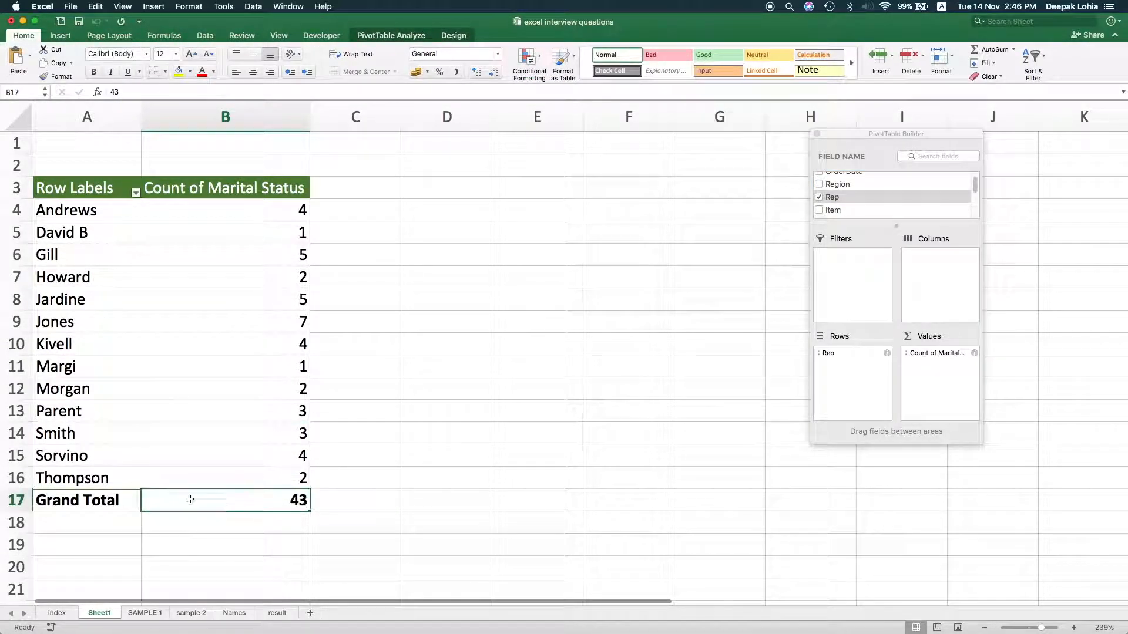
{"action": "double_click", "coordinate": [289, 502]}
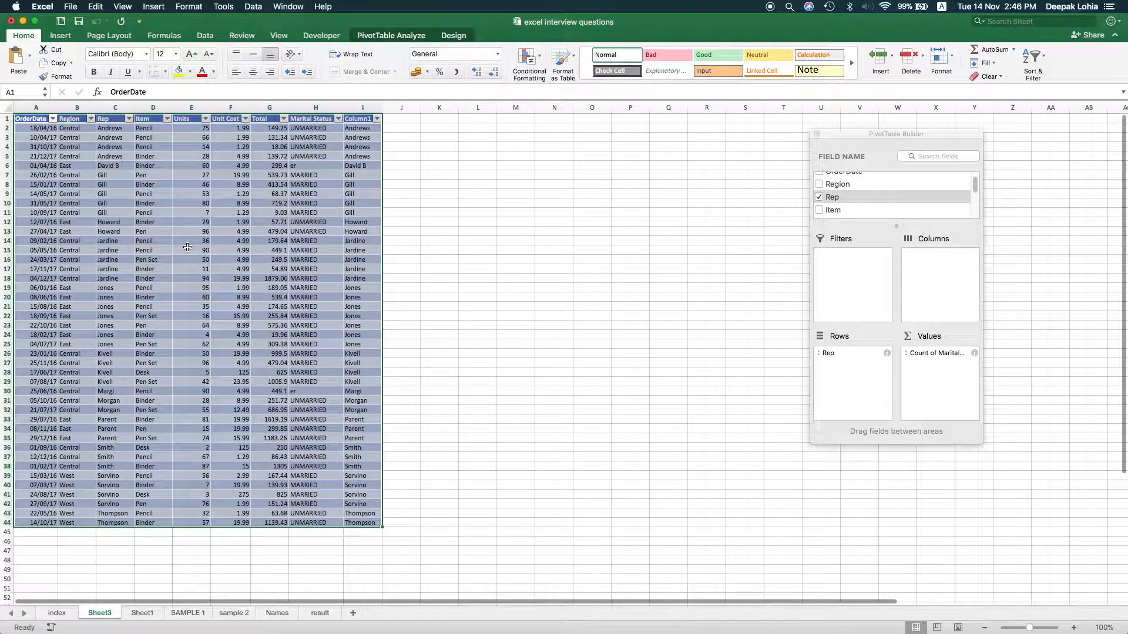
{"action": "right_click", "coordinate": [112, 615]}
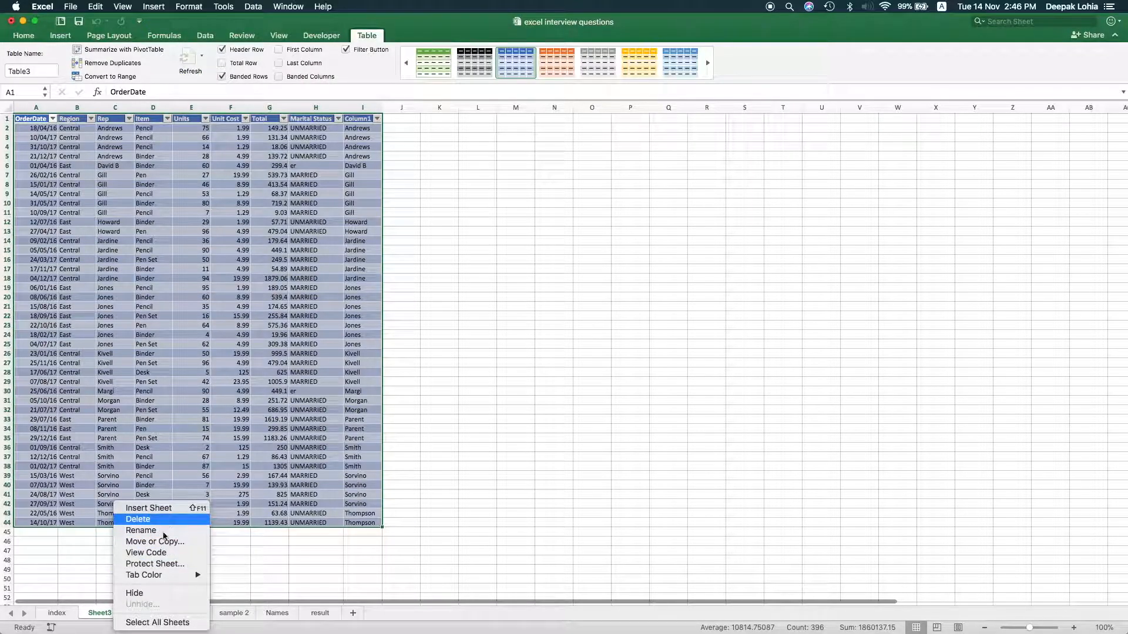
{"action": "left_click", "coordinate": [138, 519]}
{"action": "left_click", "coordinate": [637, 221]}
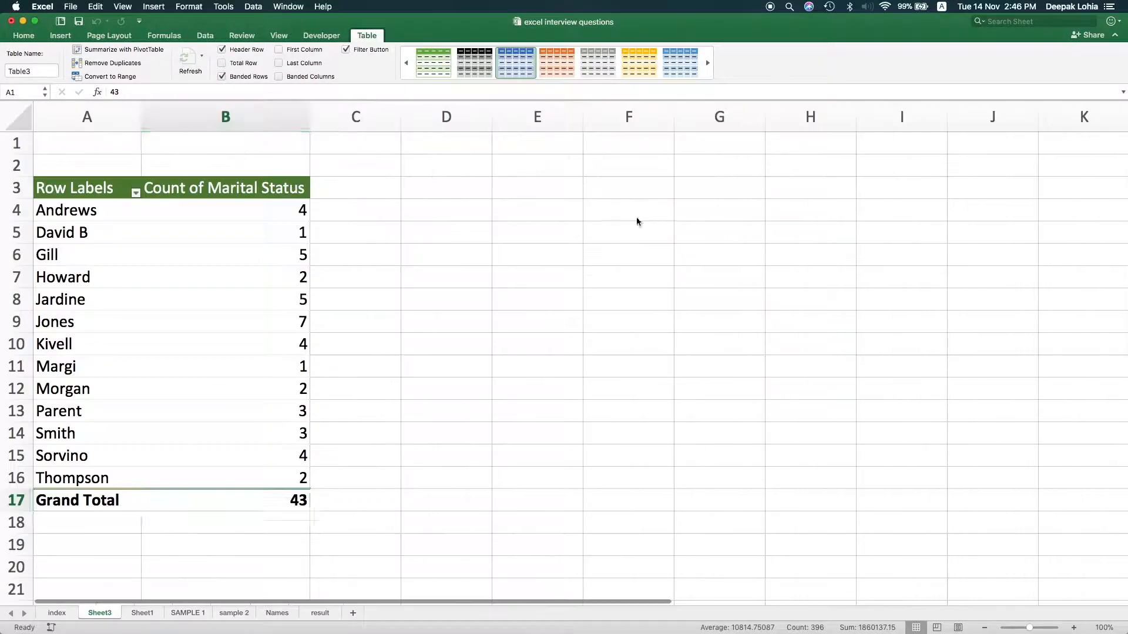
Check the Left, Right, Mid topic on the index sheet and clear B1:D4 on the Names sheet
{"action": "left_click", "coordinate": [57, 613]}
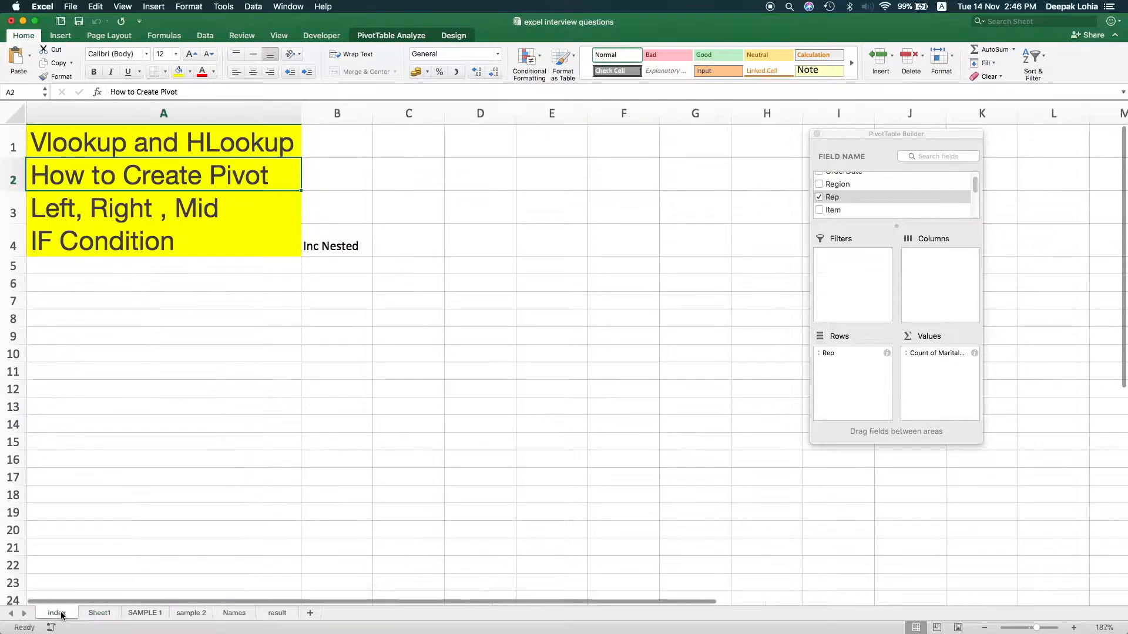
{"action": "left_click", "coordinate": [164, 215]}
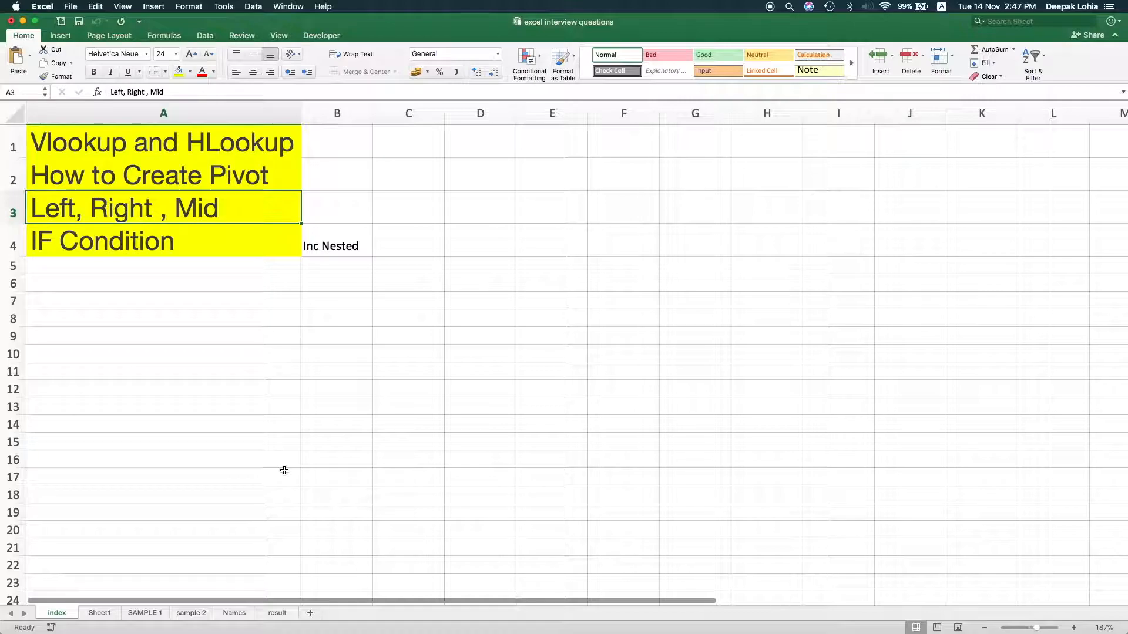
{"action": "left_click", "coordinate": [234, 612]}
{"action": "left_click", "coordinate": [109, 141]}
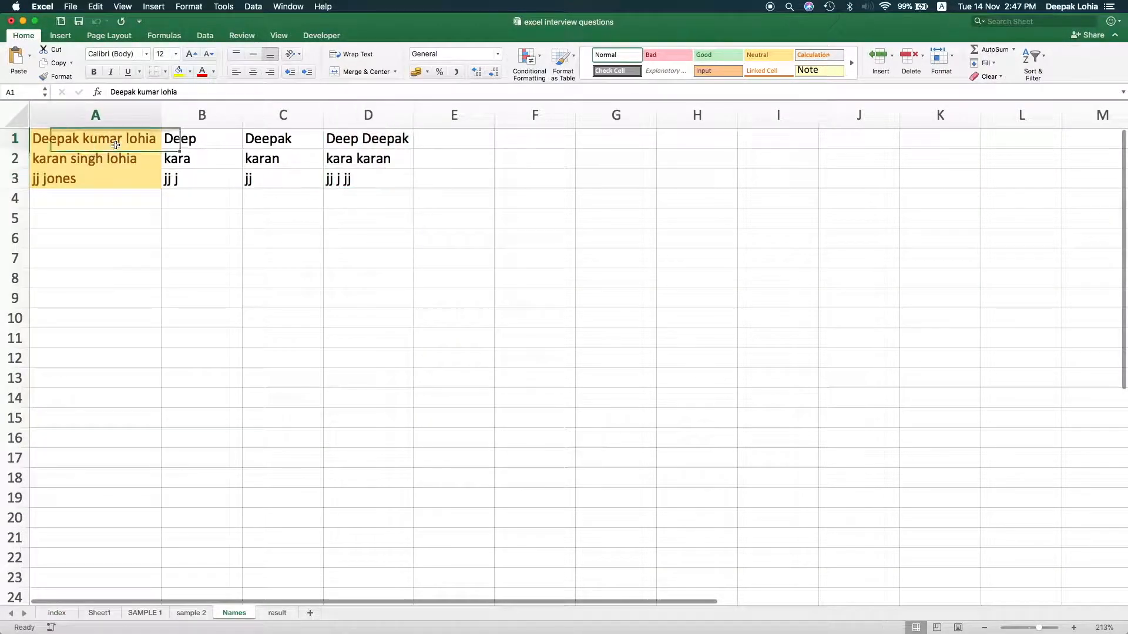
{"action": "left_click_drag", "start_coordinate": [235, 139], "coordinate": [385, 202]}
{"action": "key", "text": "Delete"}
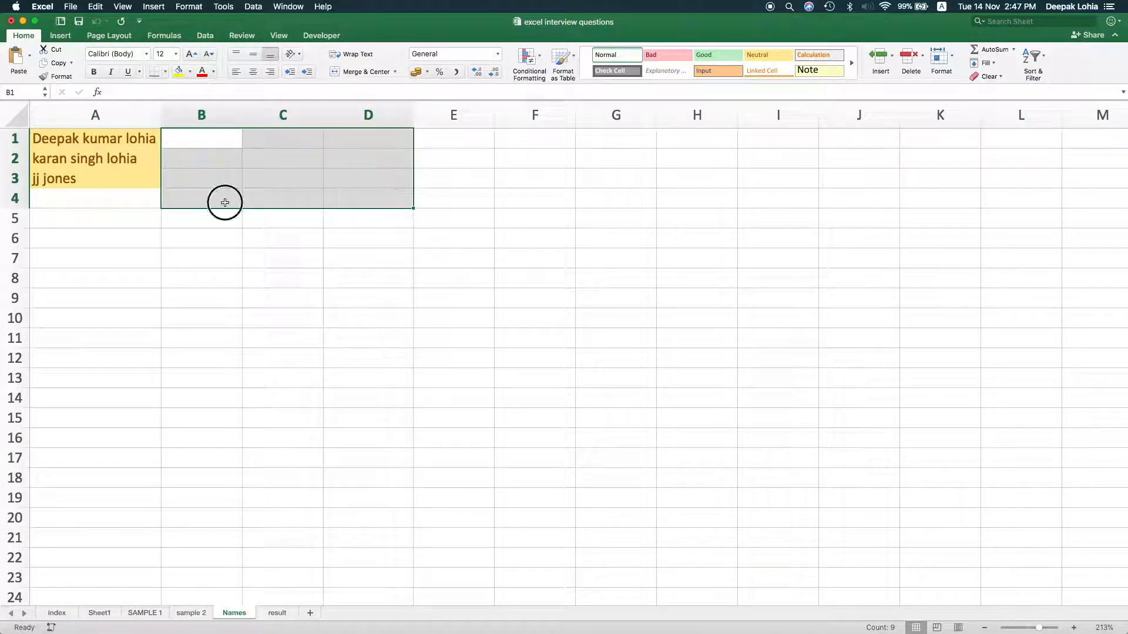
{"action": "left_click", "coordinate": [225, 203]}
{"action": "left_click", "coordinate": [210, 139]}
{"action": "type", "text": "left"}
{"action": "key", "text": "BackSpace"}
{"action": "key", "text": "BackSpace"}
{"action": "key", "text": "BackSpace"}
{"action": "key", "text": "BackSpace"}
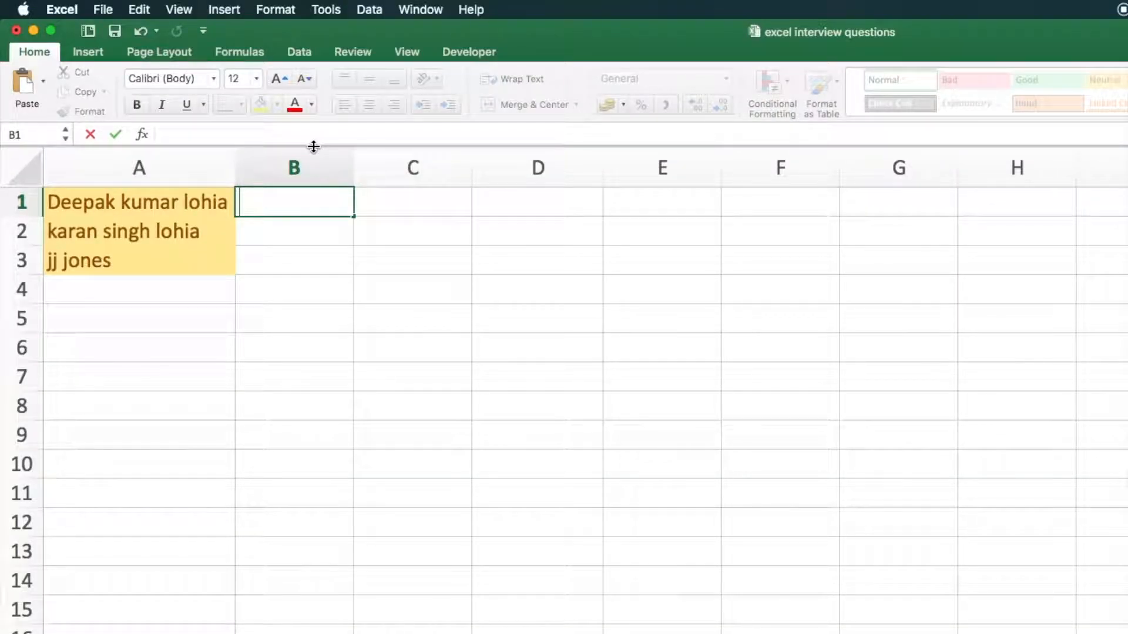
Enter a formula in B1 that extracts the first four characters of A1, =+LEFT(A1,4)
{"action": "type", "text": "+"}
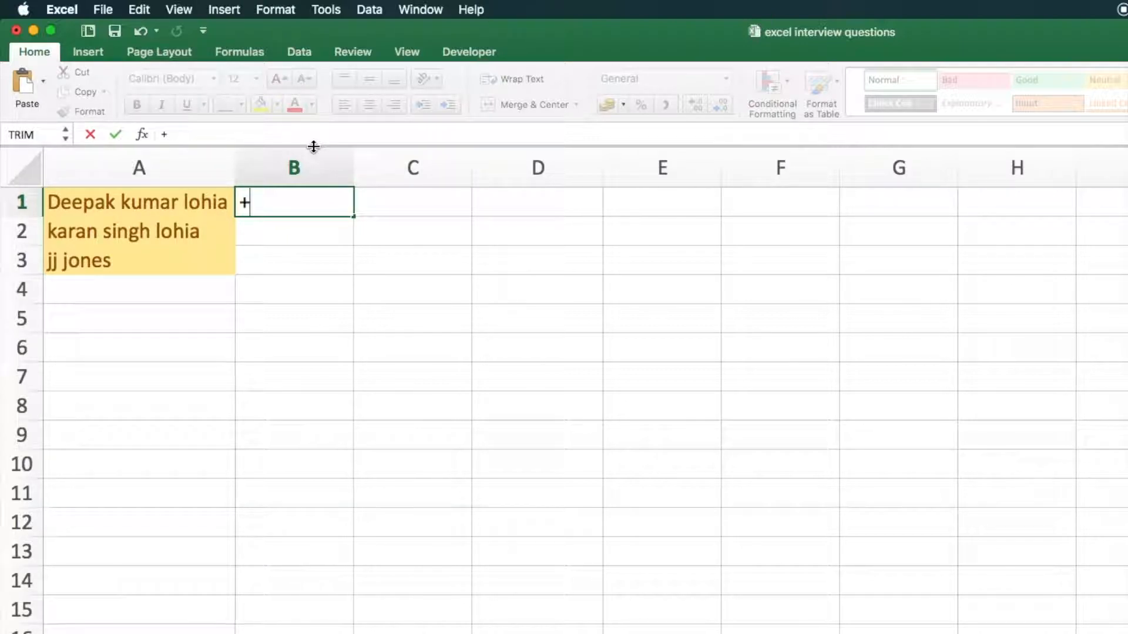
{"action": "type", "text": "left("}
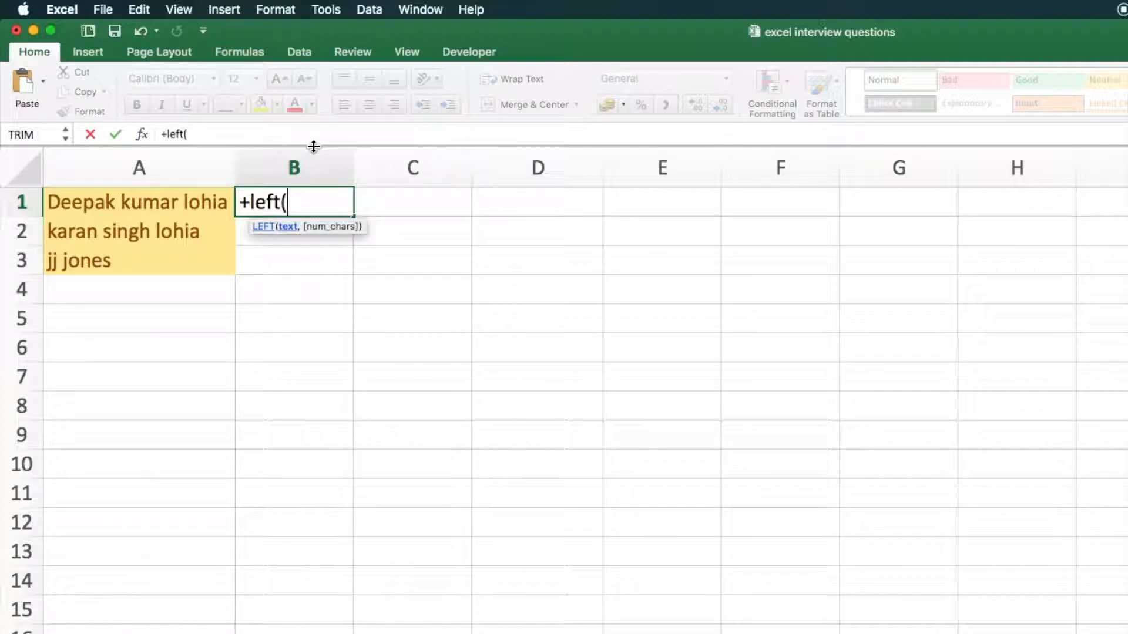
{"action": "left_click", "coordinate": [166, 201]}
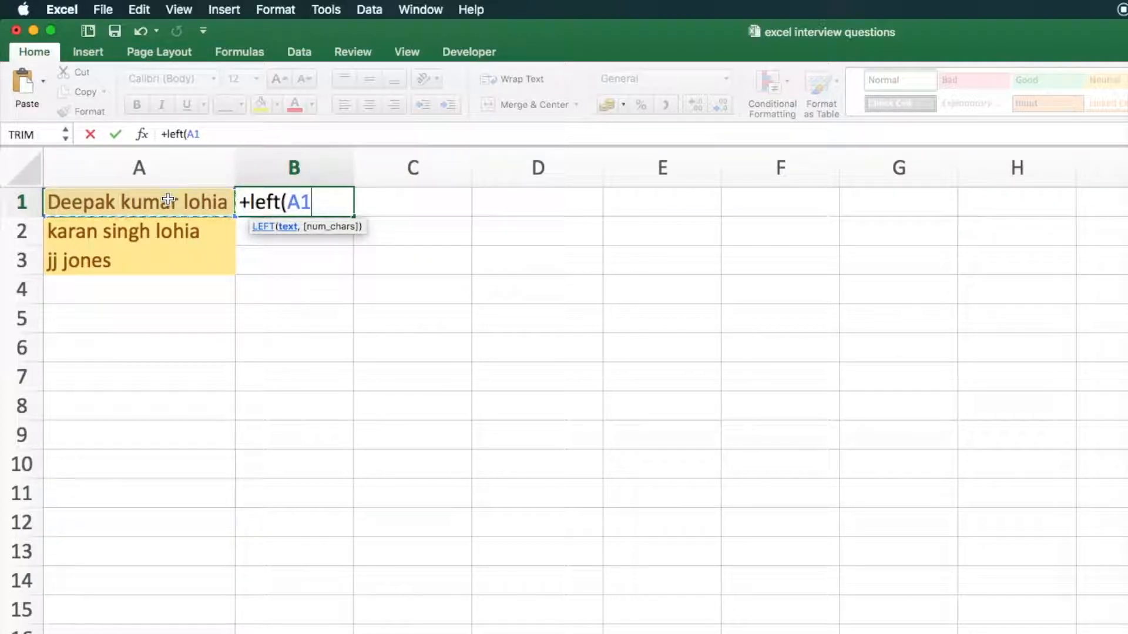
{"action": "type", "text": ",4"}
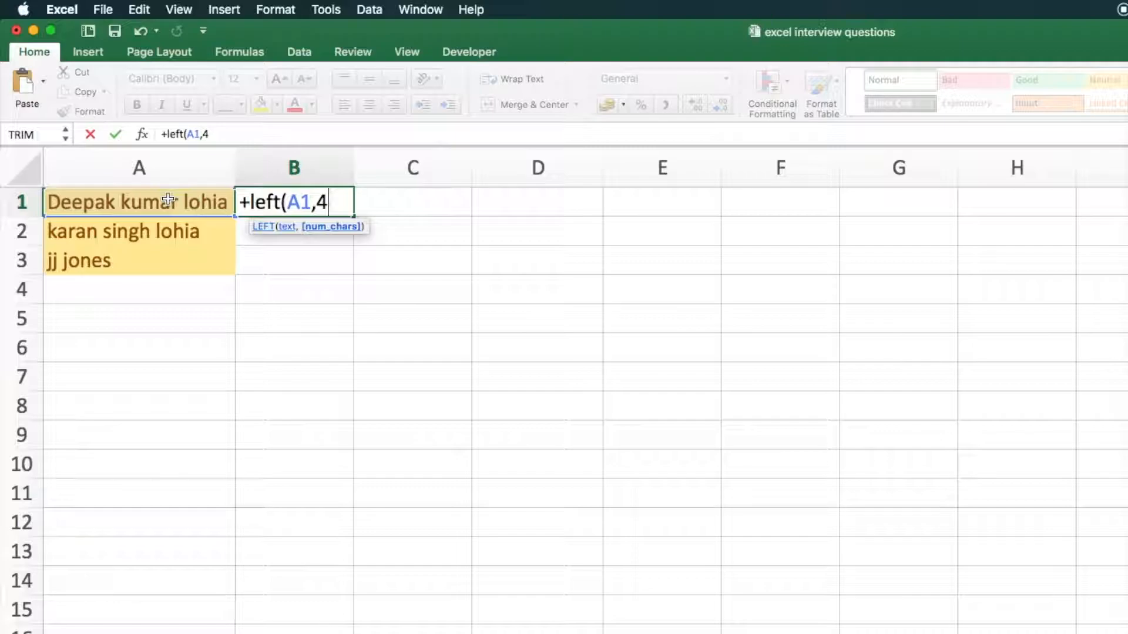
{"action": "type", "text": ")"}
{"action": "key", "text": "Return"}
{"action": "key", "text": "Up"}
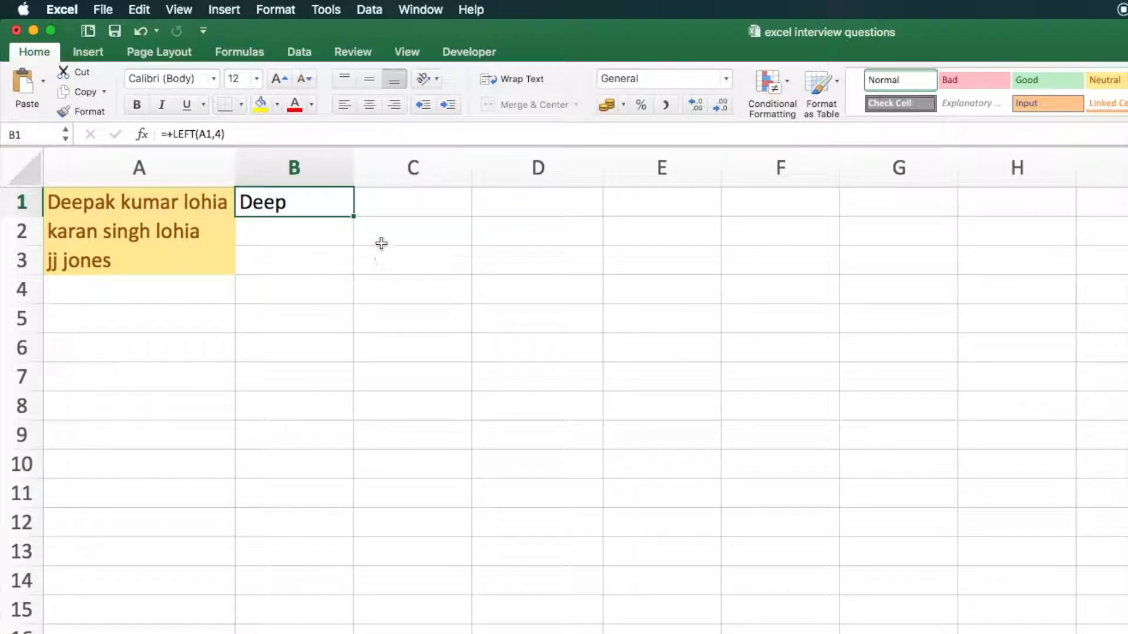
Fill the LEFT formula from B1 down to B3 and compare the extracted text with the full names in column A
{"action": "left_click_drag", "start_coordinate": [354, 217], "coordinate": [353, 274]}
{"action": "left_click", "coordinate": [289, 233]}
{"action": "left_click", "coordinate": [304, 259]}
{"action": "key", "text": "Up"}
{"action": "key", "text": "Up"}
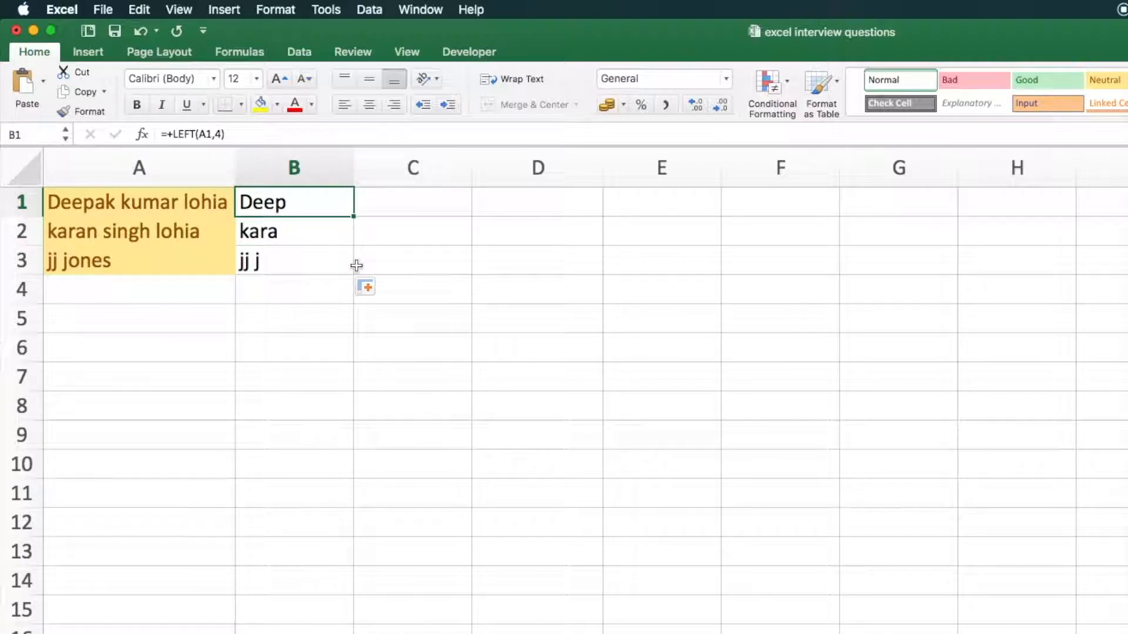
{"action": "key", "text": "Left"}
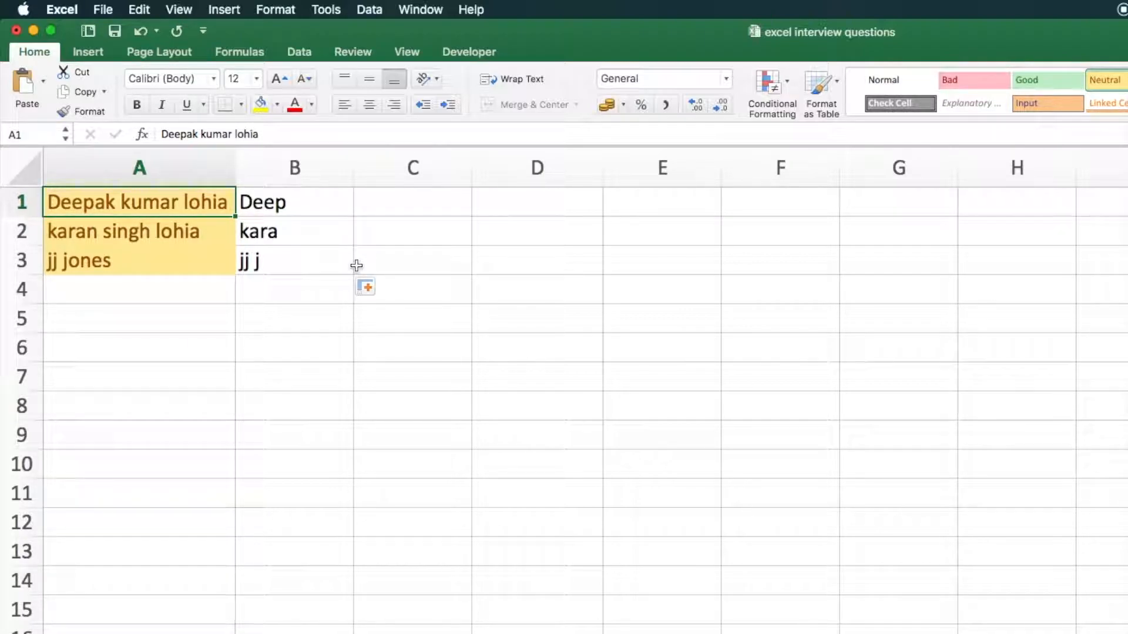
Enter =FIND(" ",A1) in C1 to locate the first space in the name, and fill it down to C3
{"action": "key", "text": "Right"}
{"action": "key", "text": "Right"}
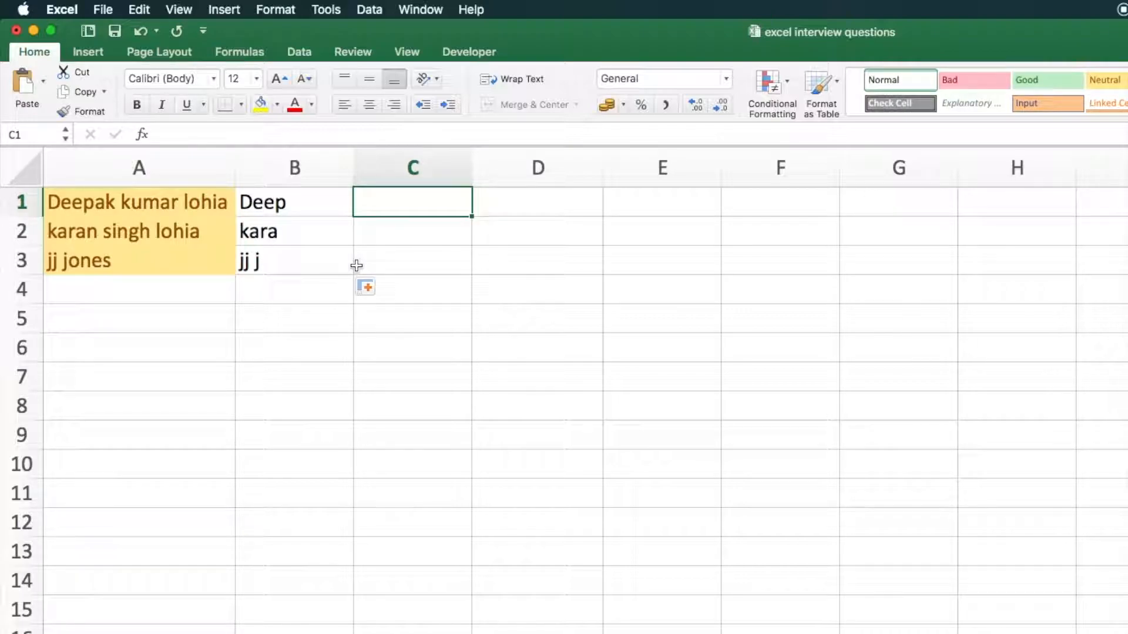
{"action": "type", "text": "="}
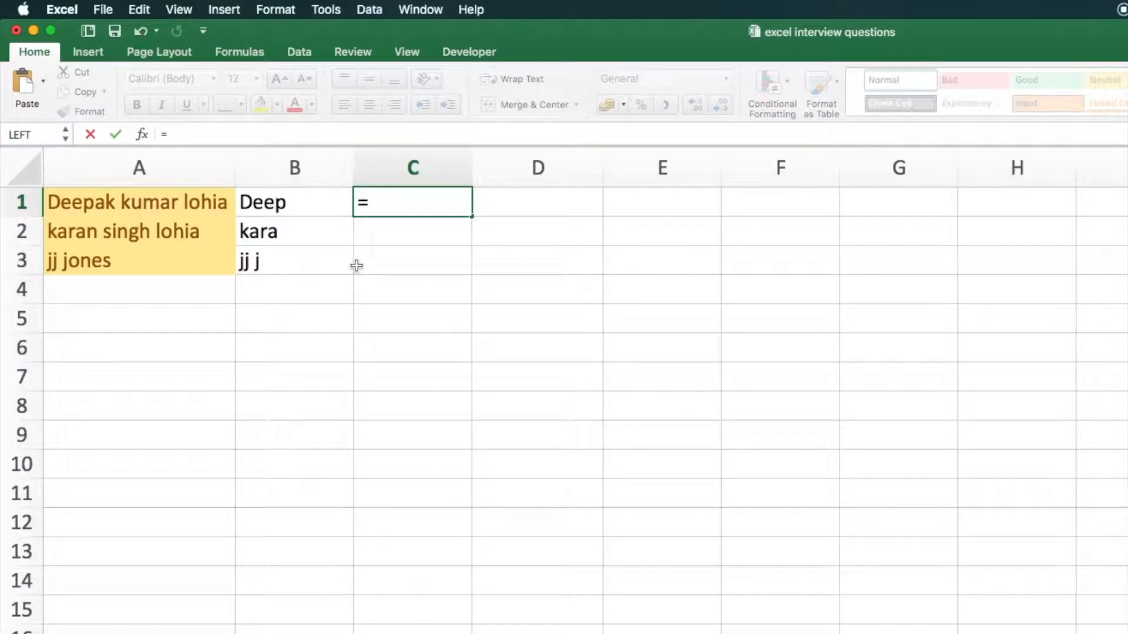
{"action": "type", "text": "find("}
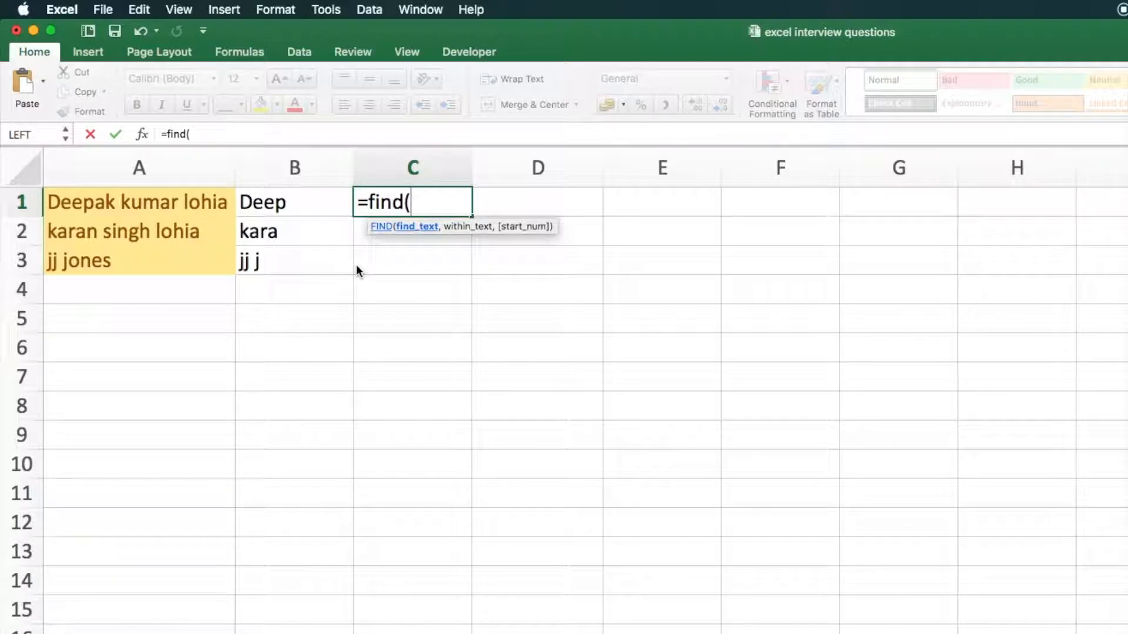
{"action": "type", "text": "\" \" ,"}
{"action": "left_click", "coordinate": [181, 210]}
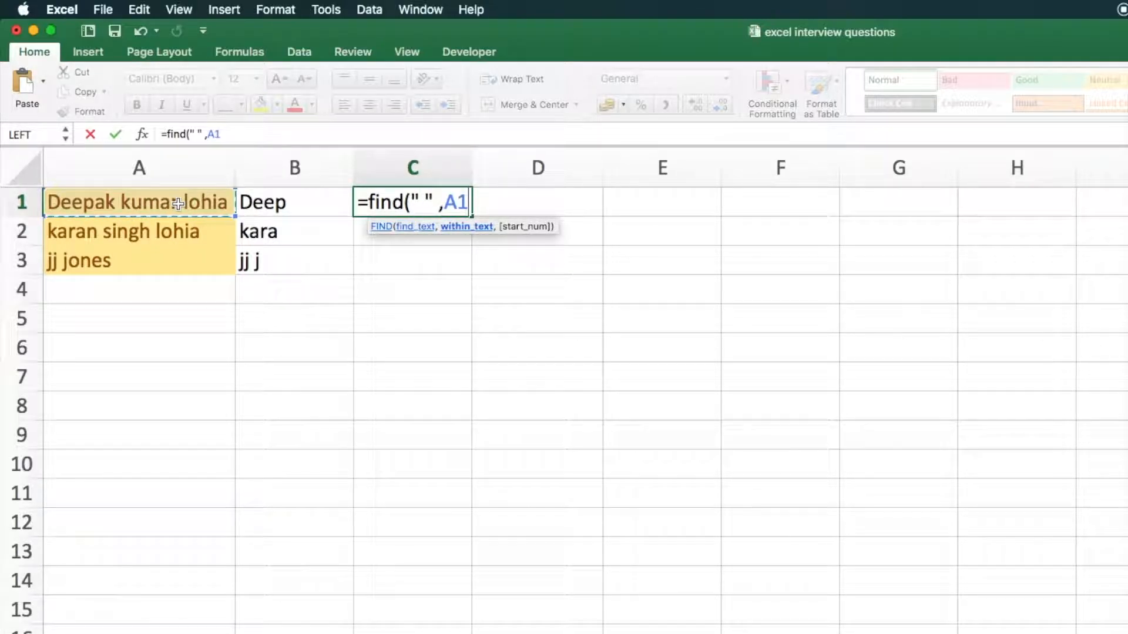
{"action": "key", "text": "Return"}
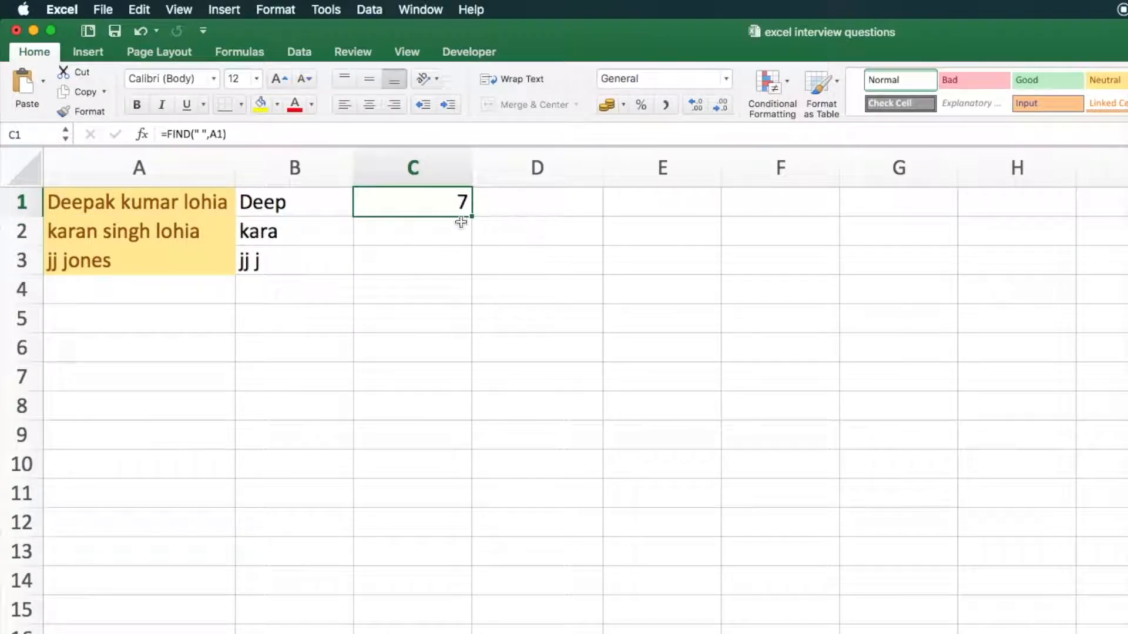
{"action": "left_click_drag", "start_coordinate": [474, 218], "coordinate": [470, 275]}
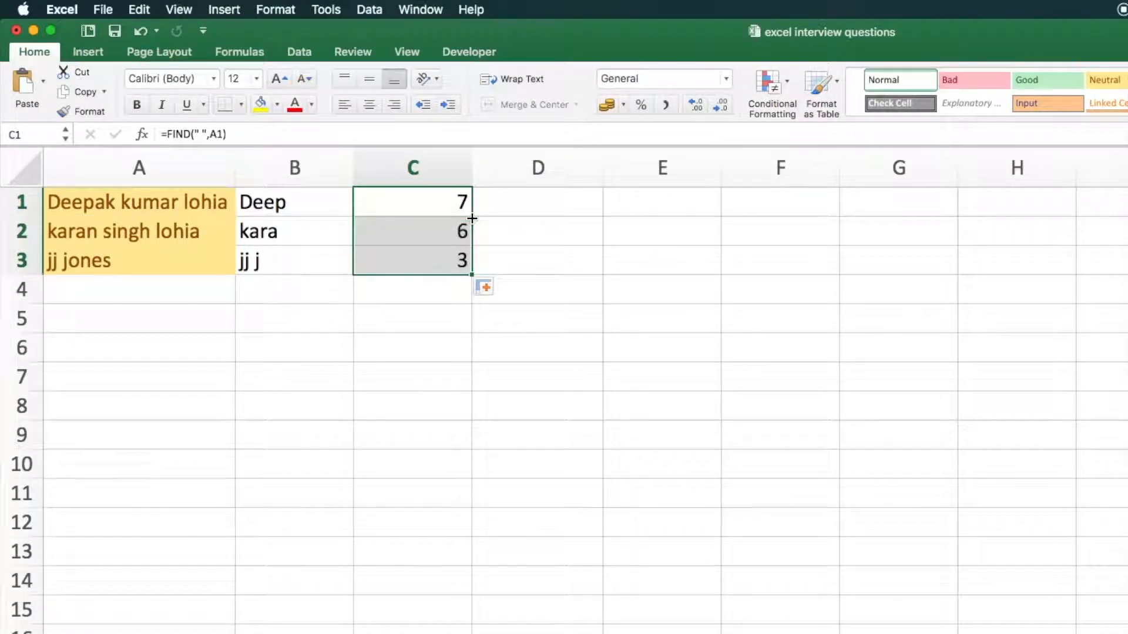
{"action": "left_click", "coordinate": [420, 205]}
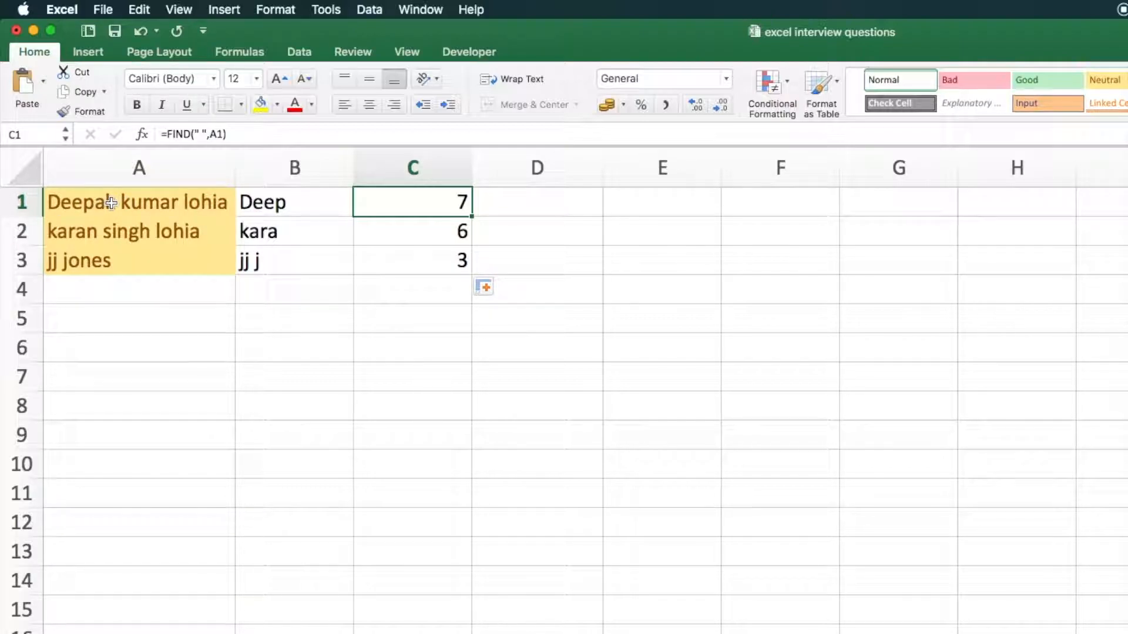
Enter =LEFT(A1, FIND(" ",A1)) in D1 to extract the text up to the first space
{"action": "left_click", "coordinate": [525, 201]}
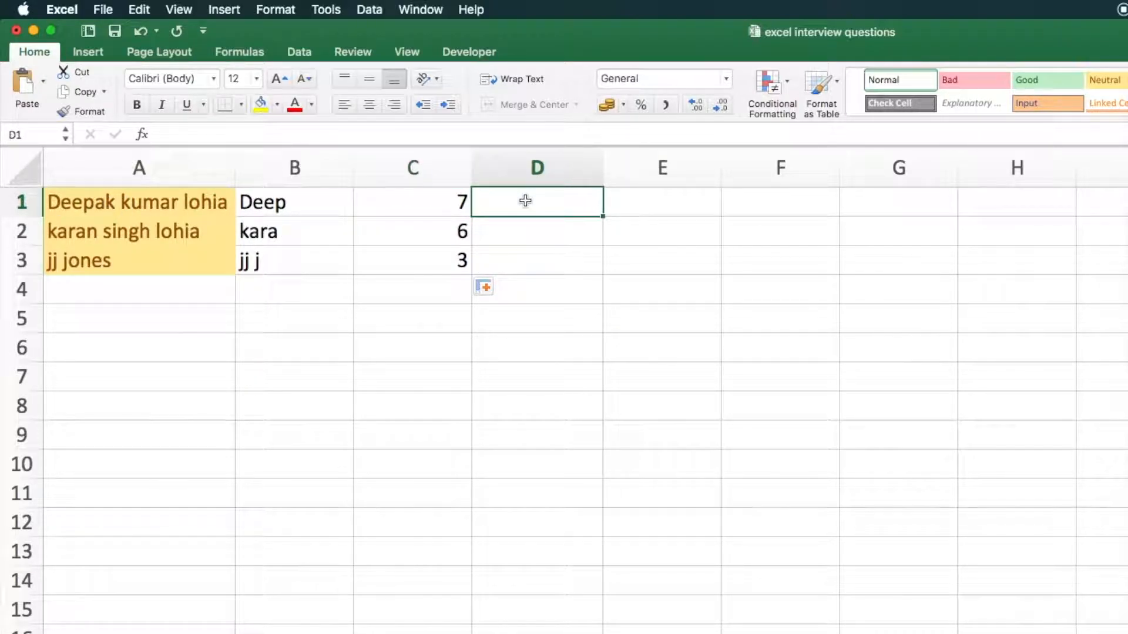
{"action": "type", "text": "=left"}
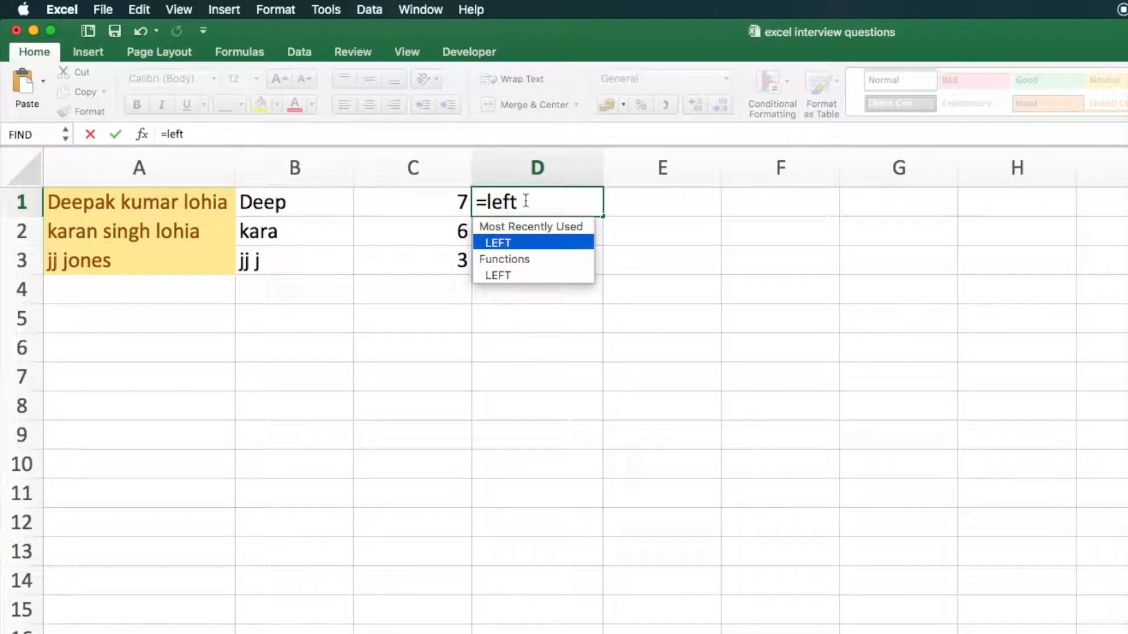
{"action": "type", "text": "("}
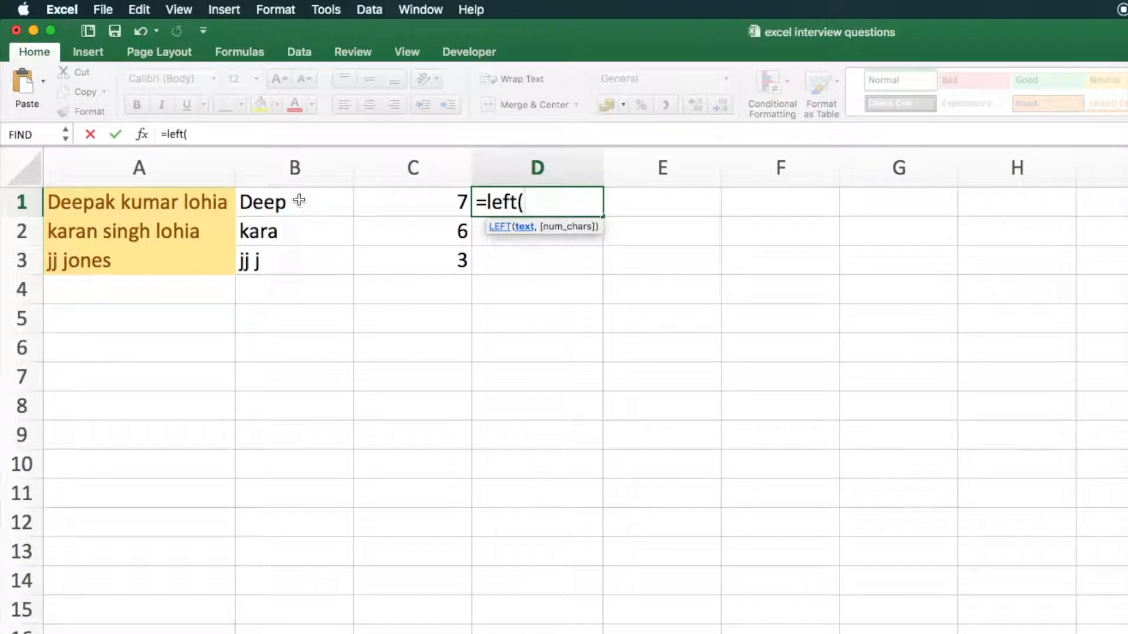
{"action": "left_click", "coordinate": [135, 201]}
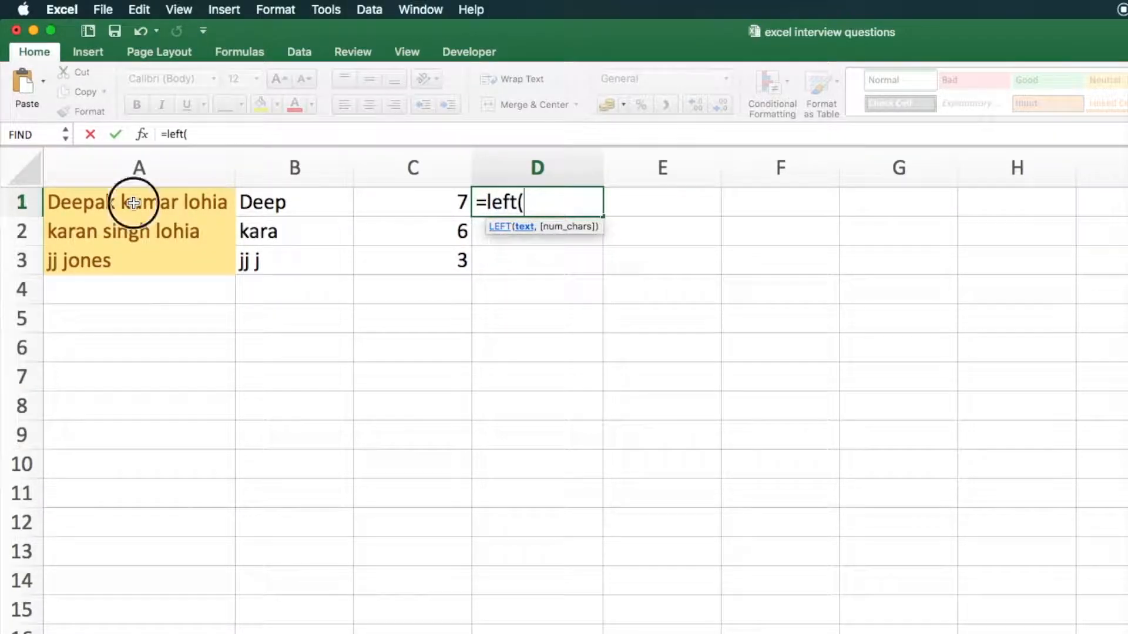
{"action": "type", "text": ","}
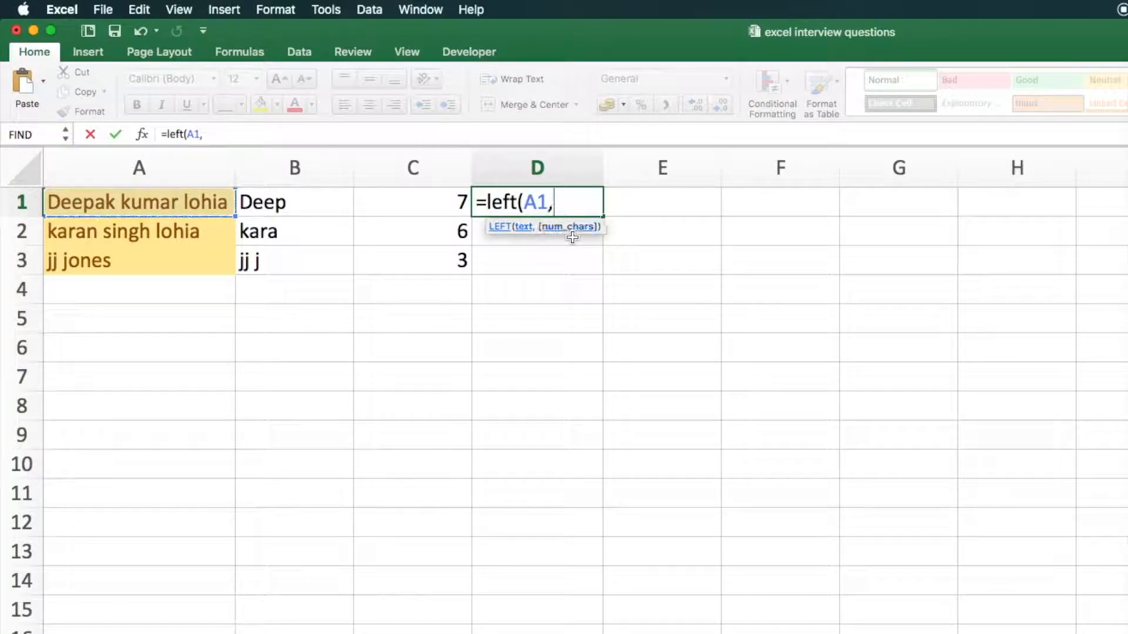
{"action": "type", "text": " find"}
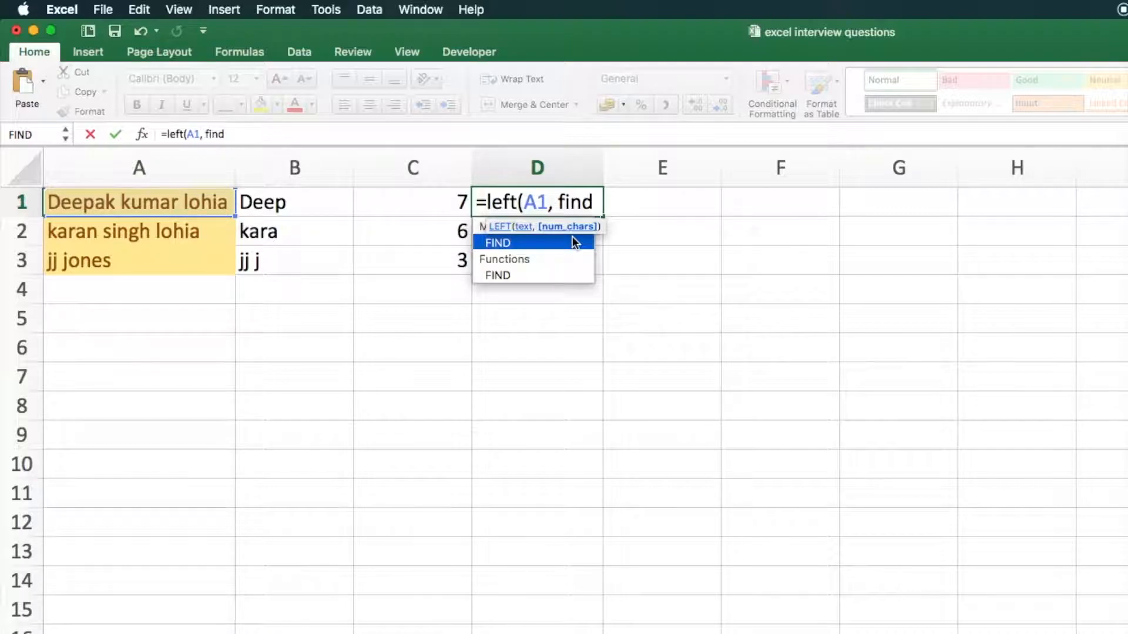
{"action": "type", "text": "("}
{"action": "type", "text": "\" \""}
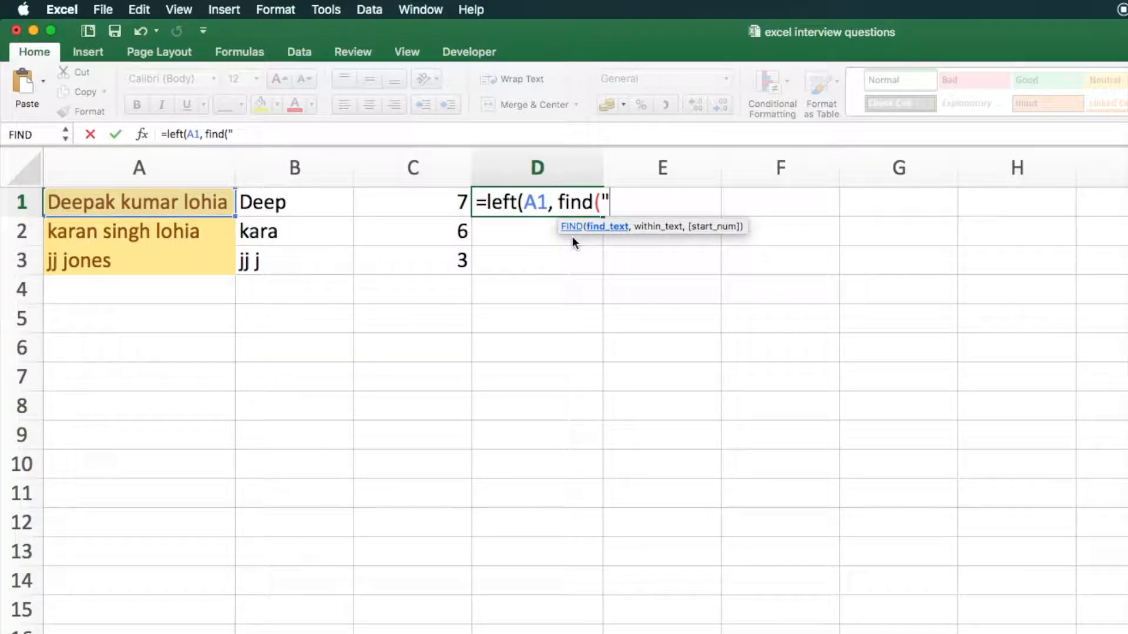
{"action": "type", "text": ","}
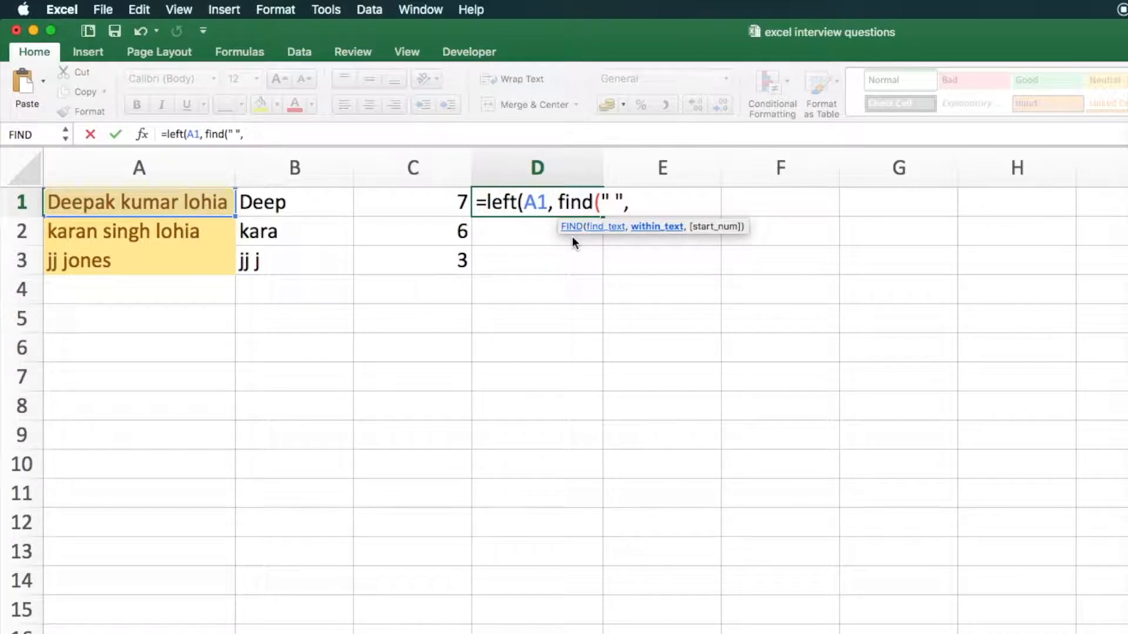
{"action": "left_click", "coordinate": [189, 203]}
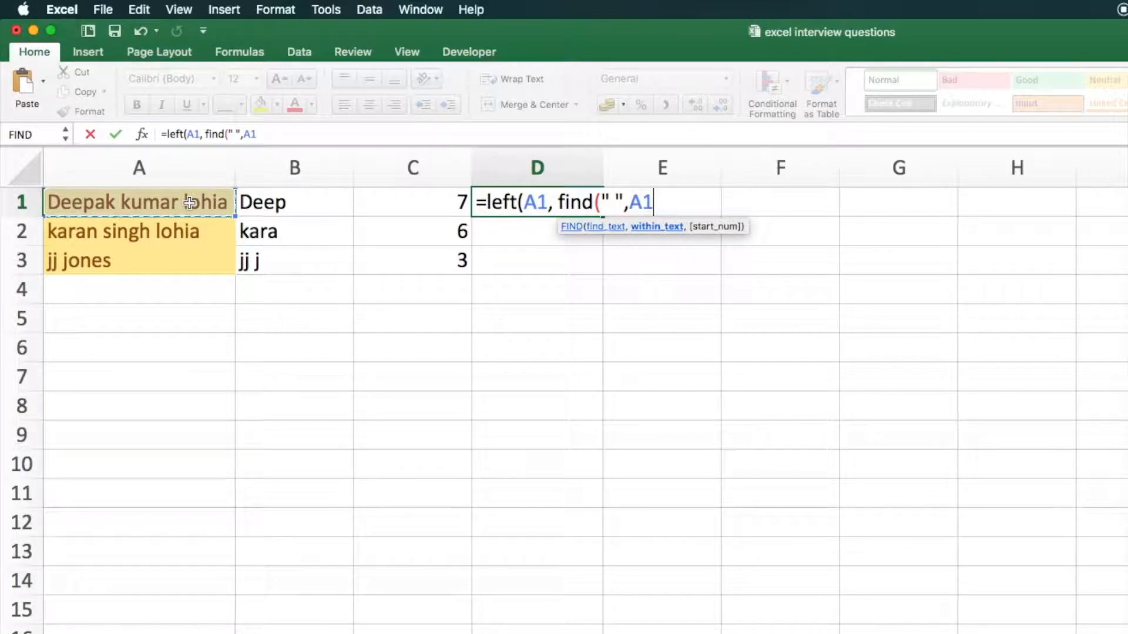
{"action": "type", "text": "))"}
{"action": "key", "text": "Return"}
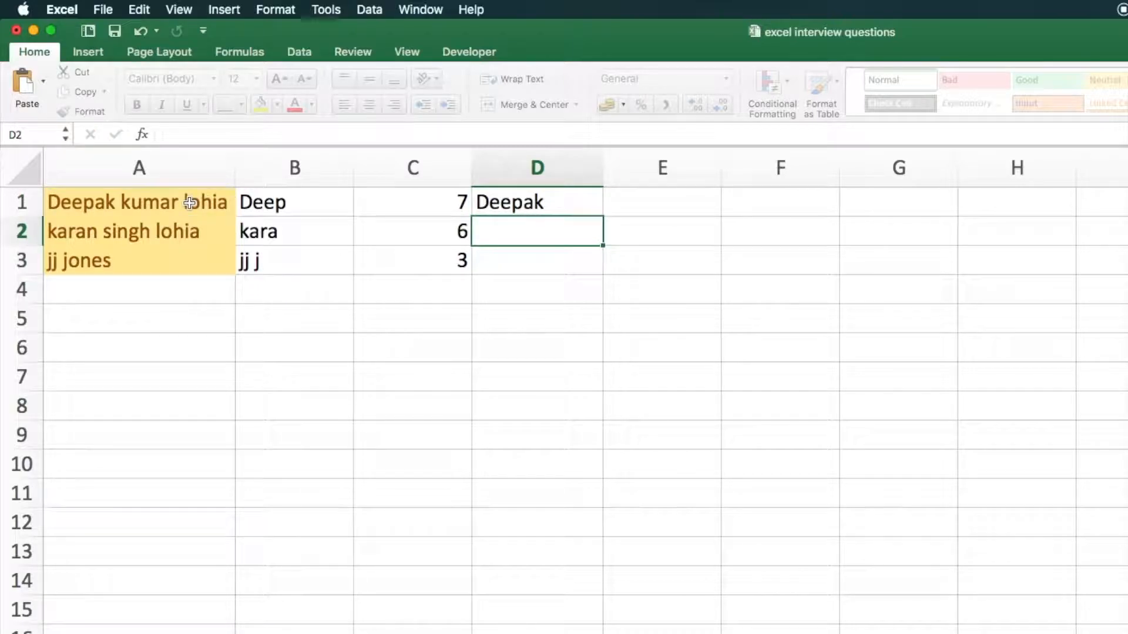
{"action": "key", "text": "Up"}
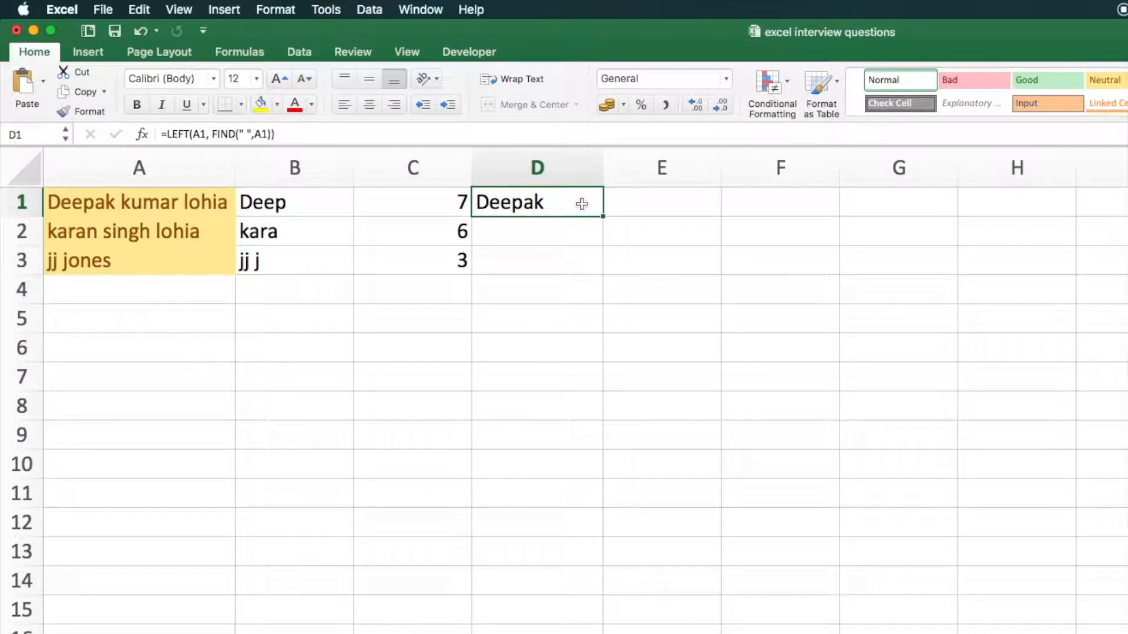
Paste the result of D1 into E1 as a value and open the cell to inspect it for a trailing space
{"action": "key", "text": "cmd+c"}
{"action": "left_click", "coordinate": [619, 206]}
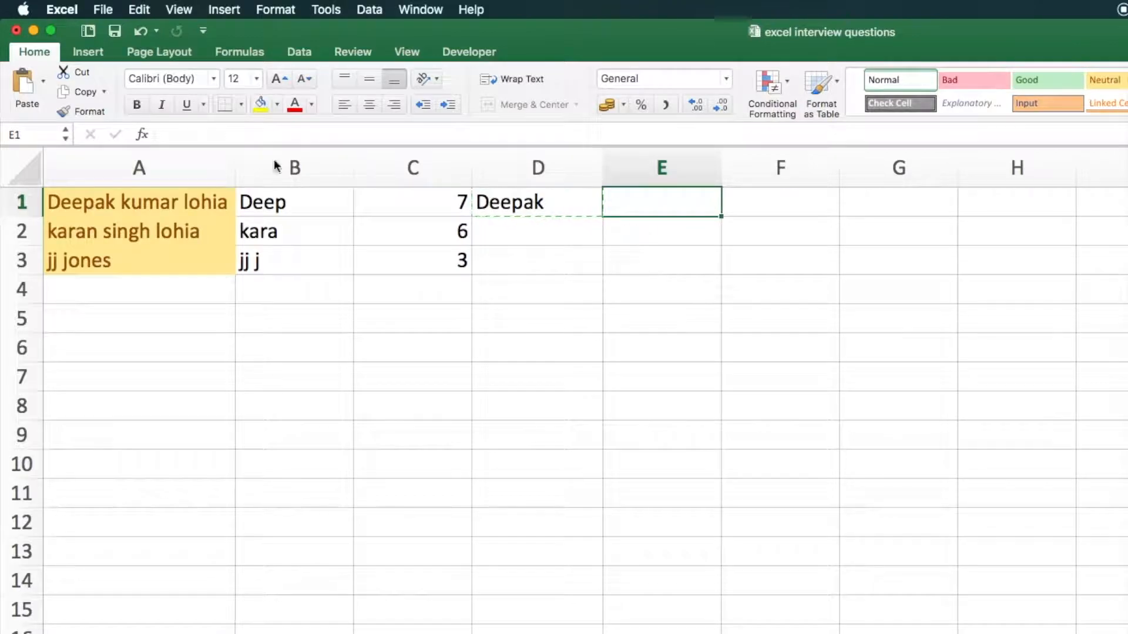
{"action": "left_click", "coordinate": [43, 91]}
{"action": "key", "text": "cmd+v"}
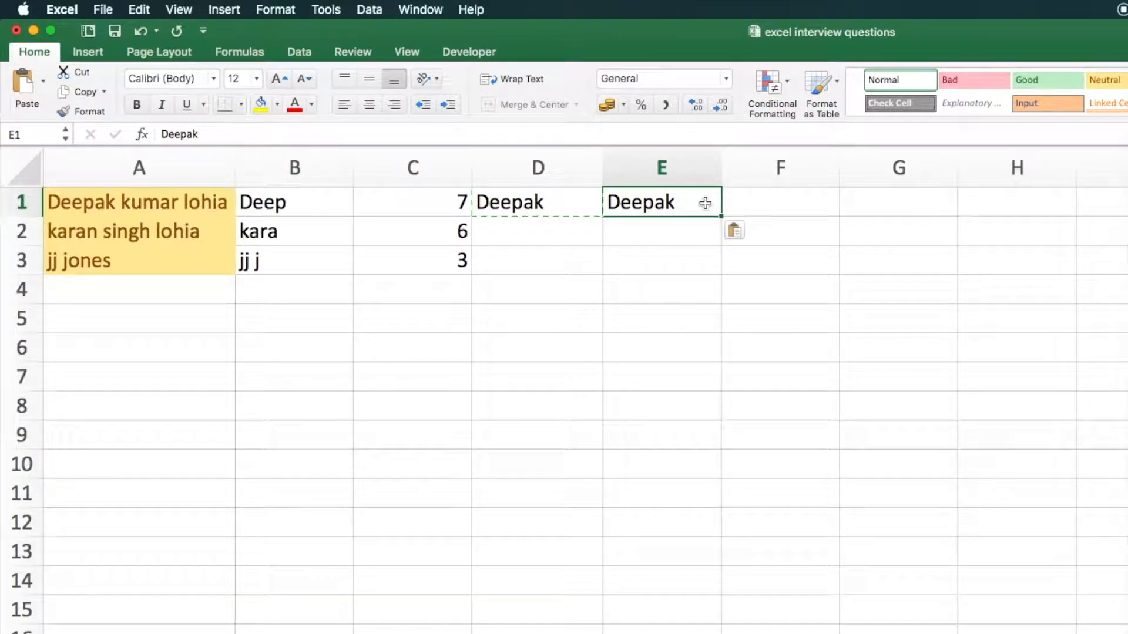
{"action": "double_click", "coordinate": [700, 202]}
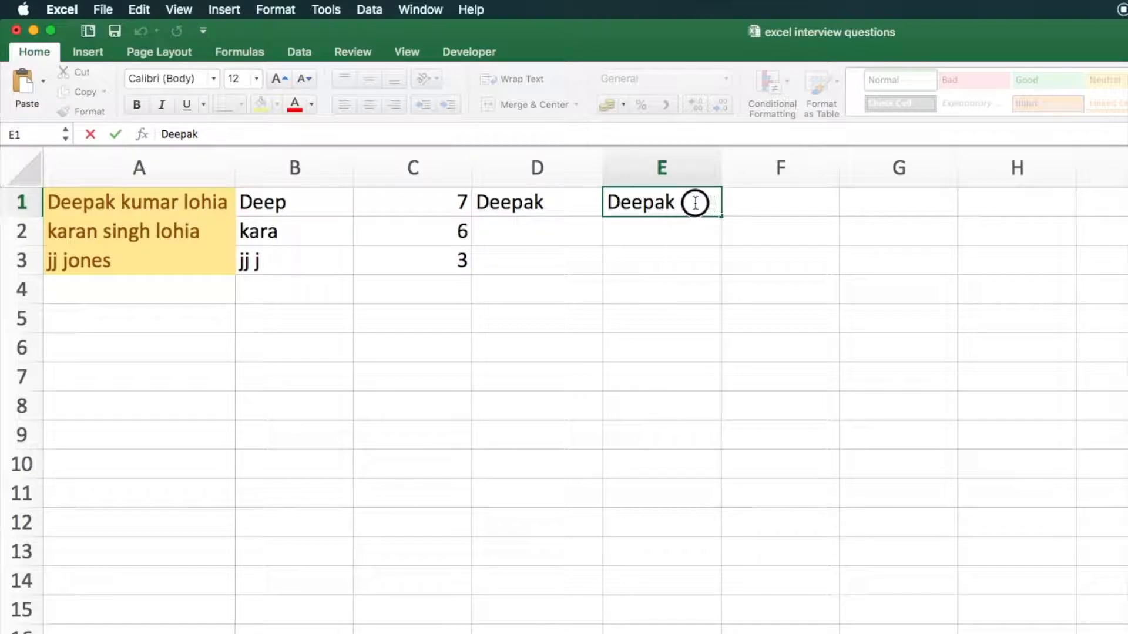
Change the D1 formula to =LEFT(A1, FIND(" ",A1)-1), fill it down to D3, and check the copied formulas
{"action": "left_click", "coordinate": [560, 208]}
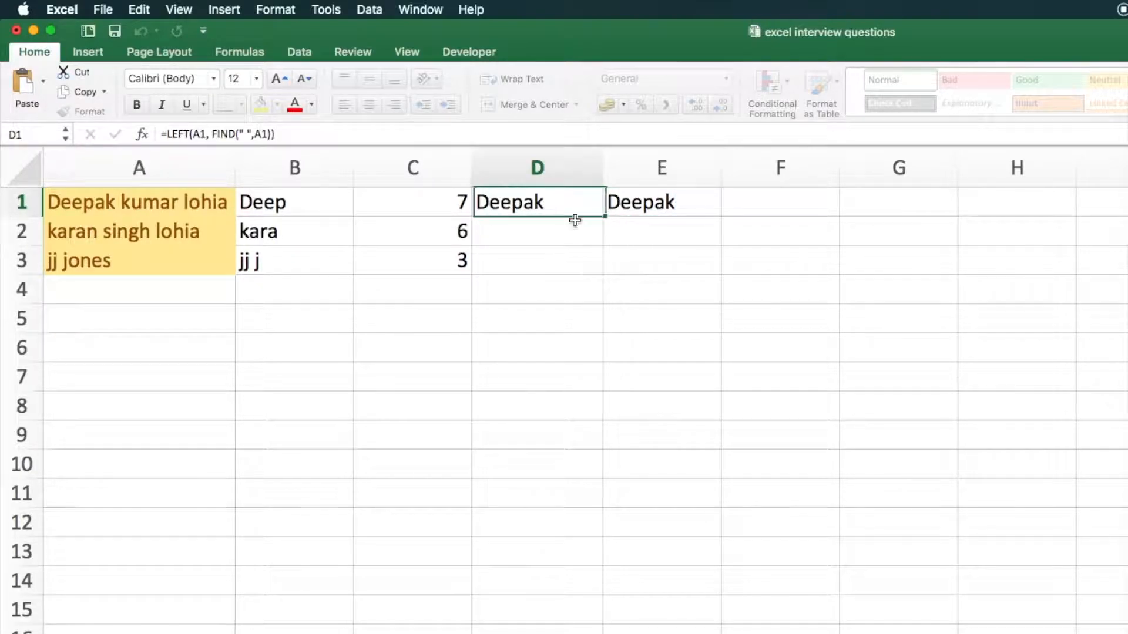
{"action": "left_click", "coordinate": [348, 135]}
{"action": "key", "text": "Left"}
{"action": "type", "text": "-1"}
{"action": "key", "text": "Return"}
{"action": "key", "text": "Up"}
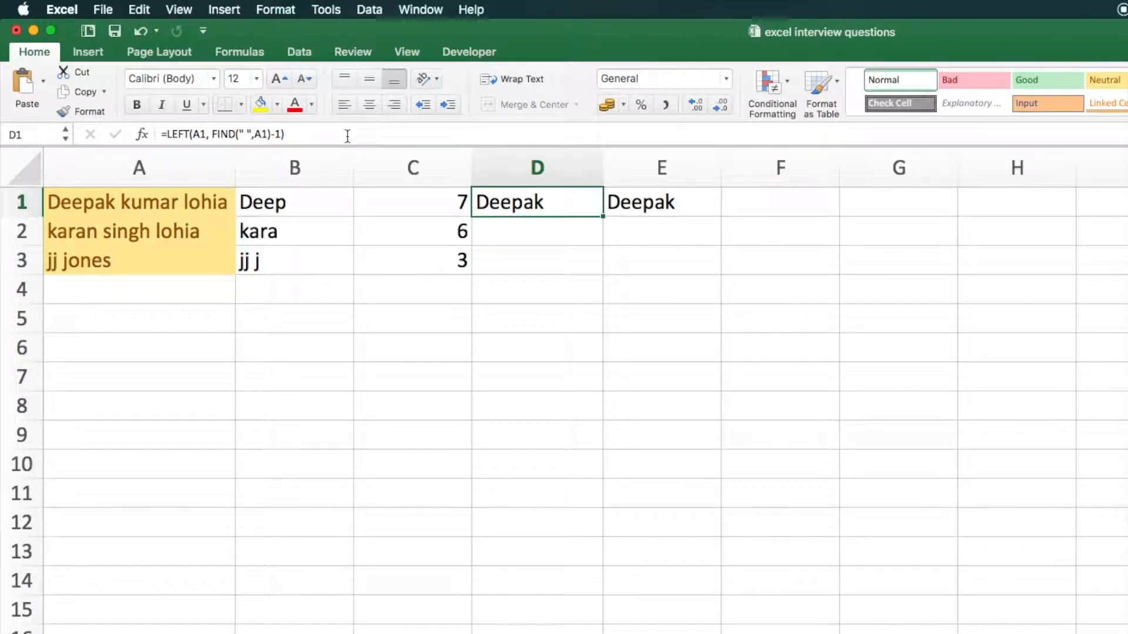
{"action": "double_click", "coordinate": [604, 218]}
{"action": "left_click", "coordinate": [572, 199]}
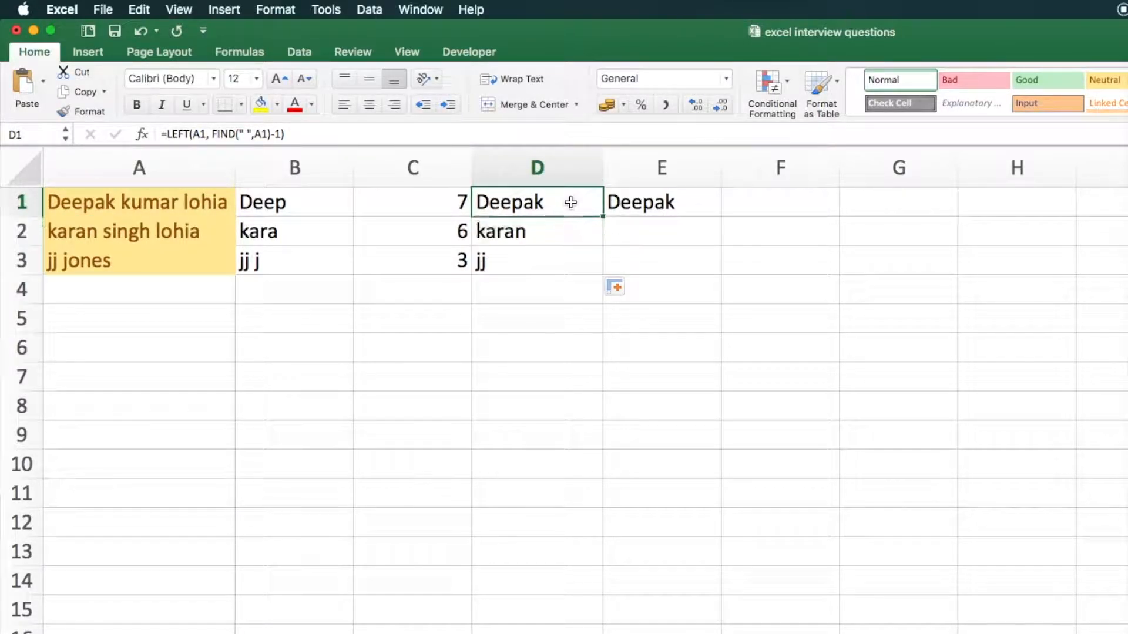
{"action": "left_click", "coordinate": [569, 229]}
{"action": "left_click", "coordinate": [566, 201]}
{"action": "left_click", "coordinate": [561, 243]}
{"action": "left_click", "coordinate": [567, 260]}
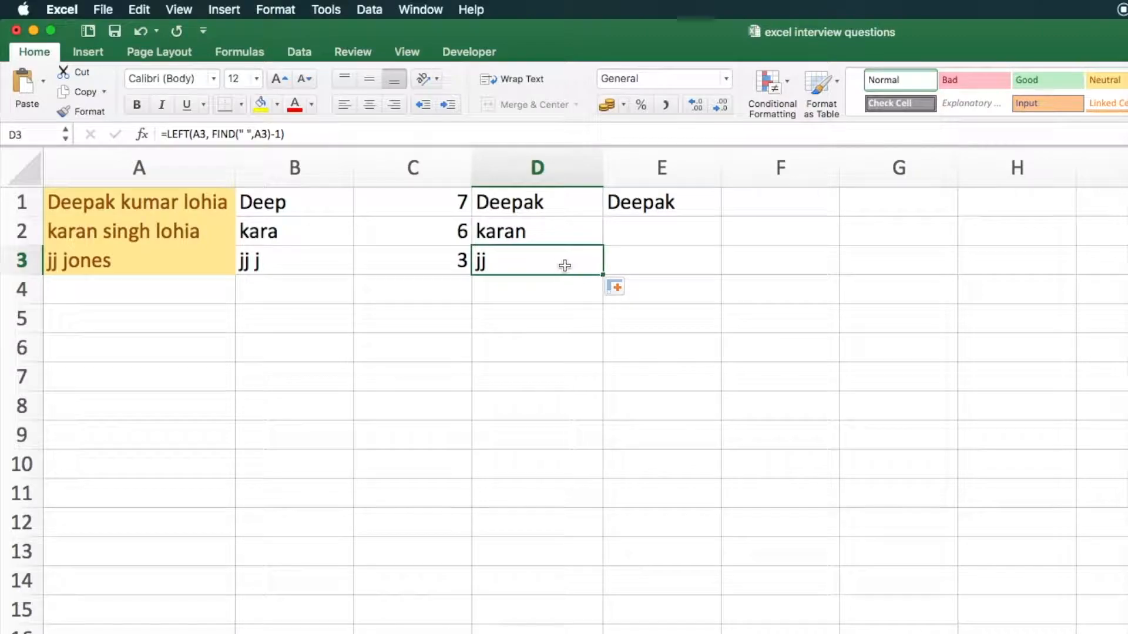
Clear the pasted value from E1 and review the extracted first names in D1:D3
{"action": "left_click", "coordinate": [701, 200]}
{"action": "key", "text": "Delete"}
{"action": "left_click", "coordinate": [520, 198]}
{"action": "left_click", "coordinate": [524, 259]}
{"action": "left_click", "coordinate": [549, 212]}
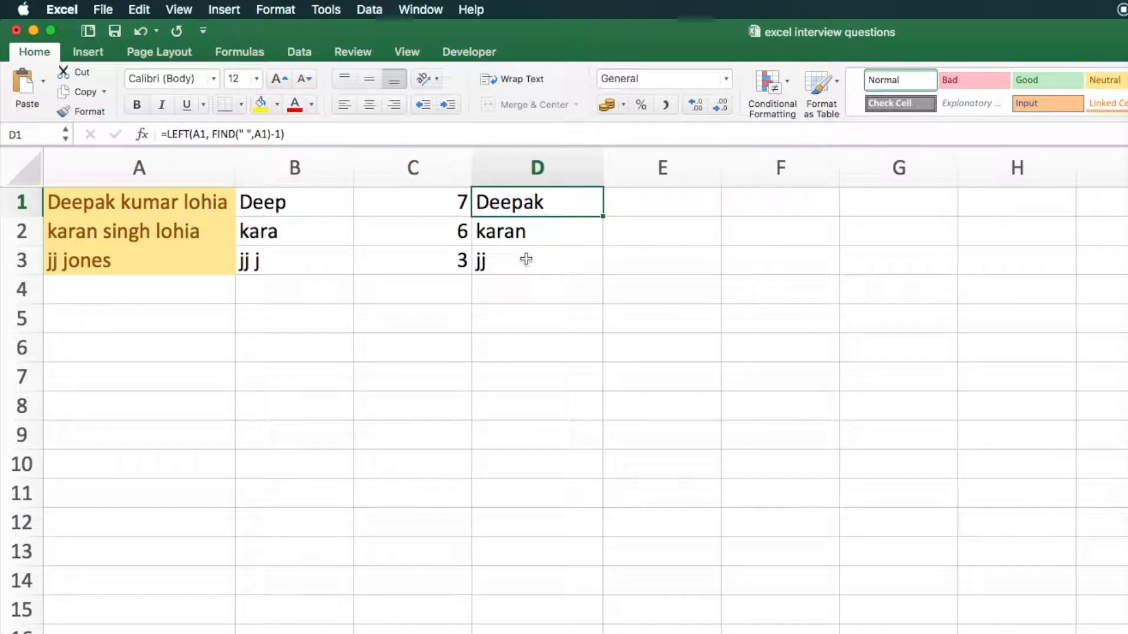
Enter =MID(A1,4, 3) in E1 to extract three characters starting at the fourth
{"action": "left_click", "coordinate": [626, 198]}
{"action": "type", "text": "="}
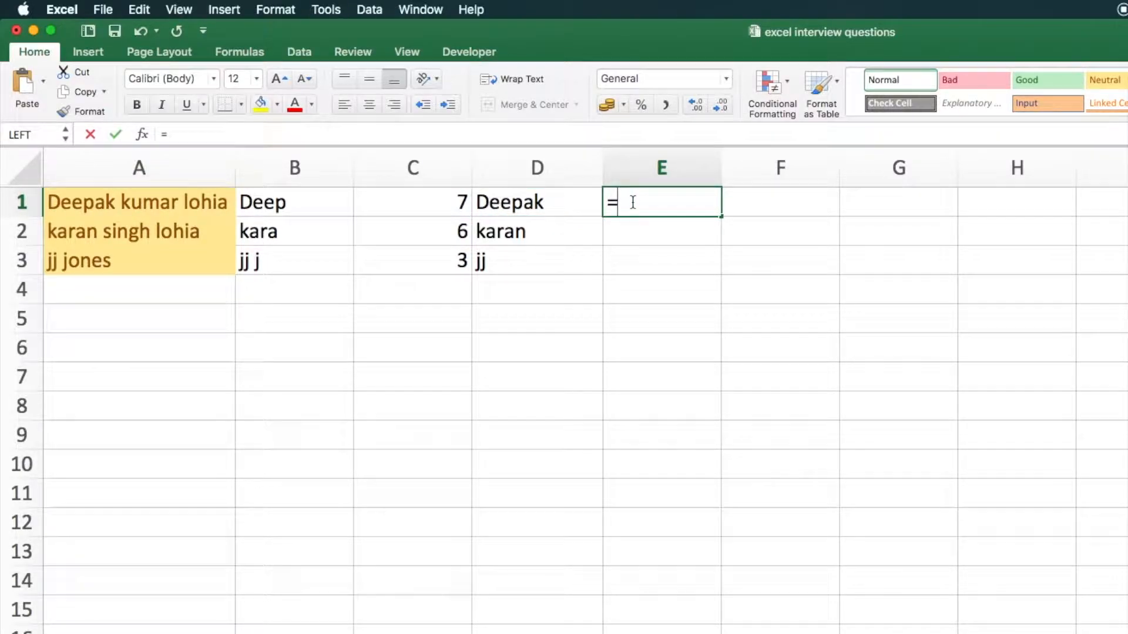
{"action": "type", "text": "m"}
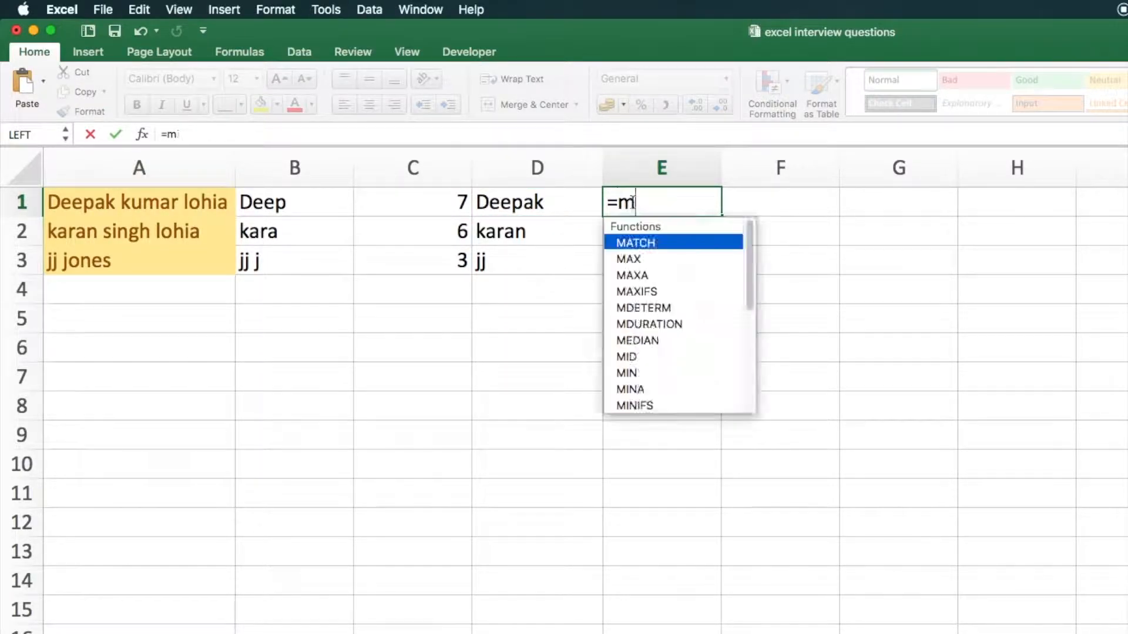
{"action": "type", "text": "id("}
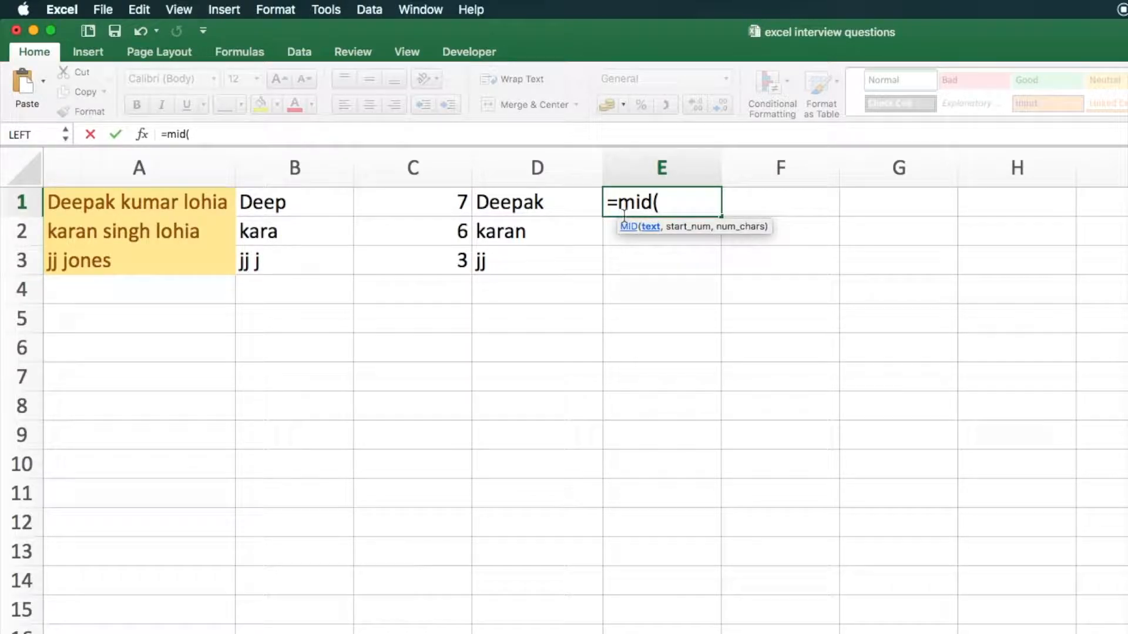
{"action": "left_click", "coordinate": [169, 204]}
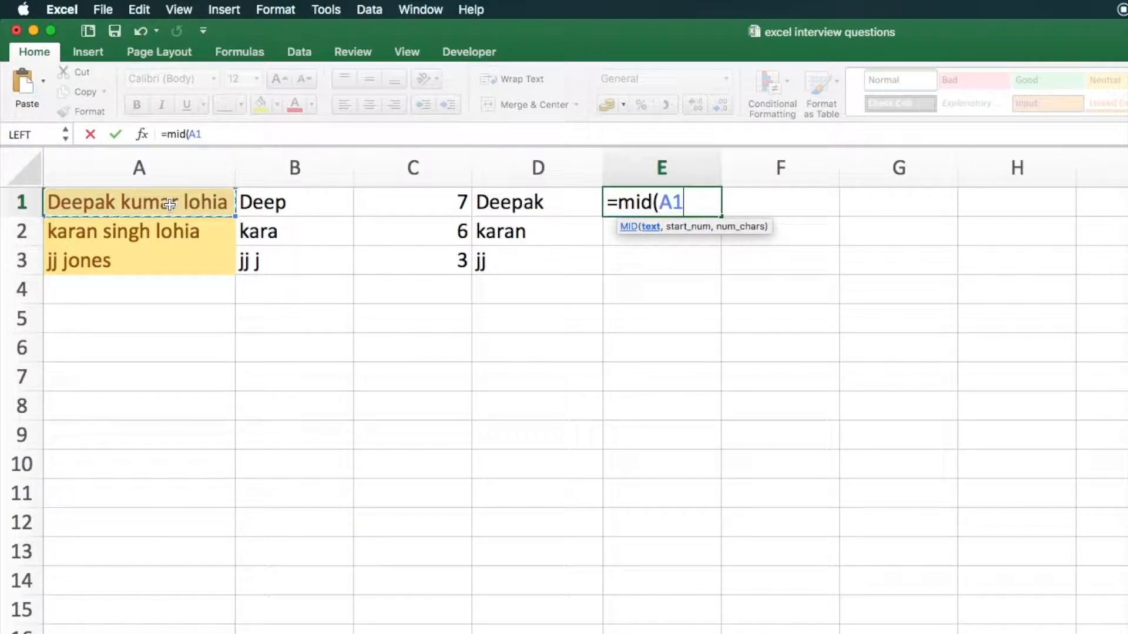
{"action": "type", "text": ","}
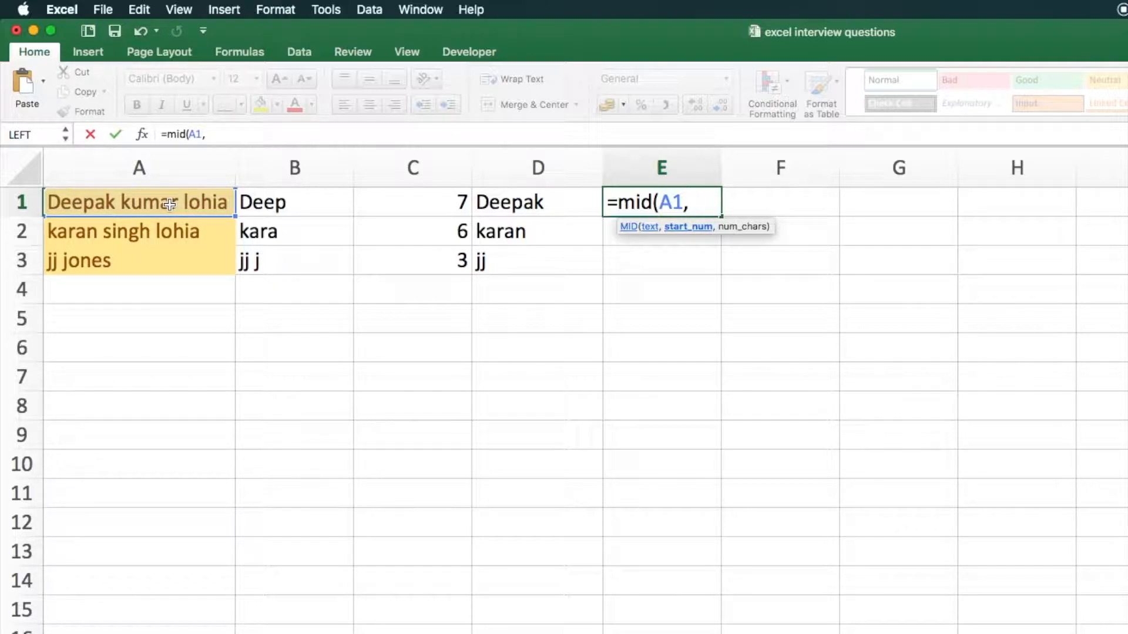
{"action": "type", "text": "4,"}
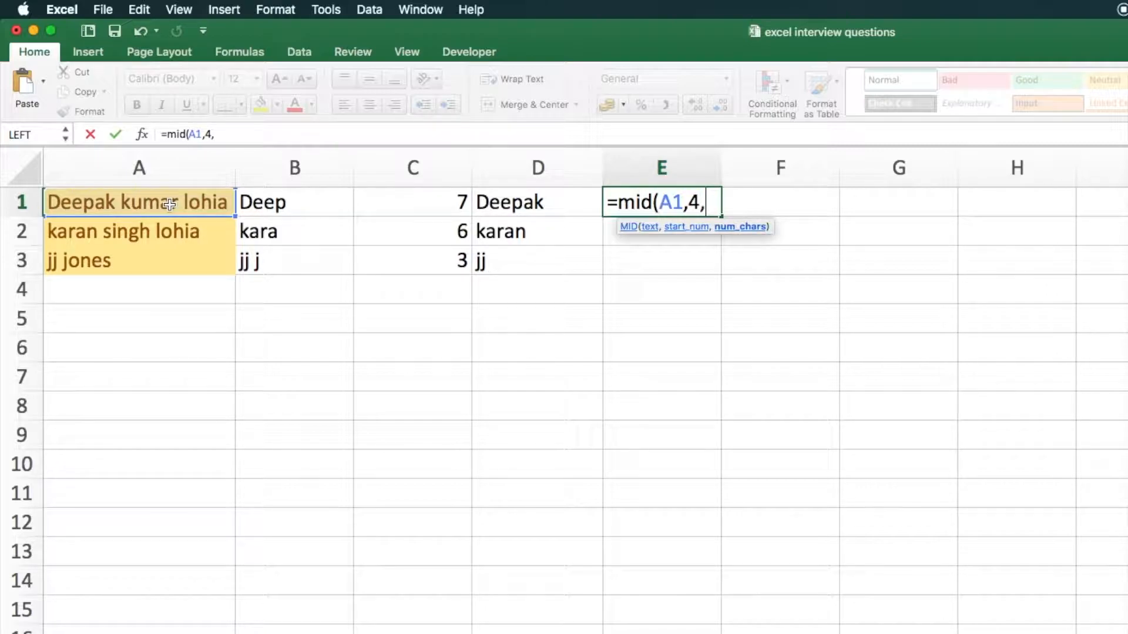
{"action": "type", "text": " 3)"}
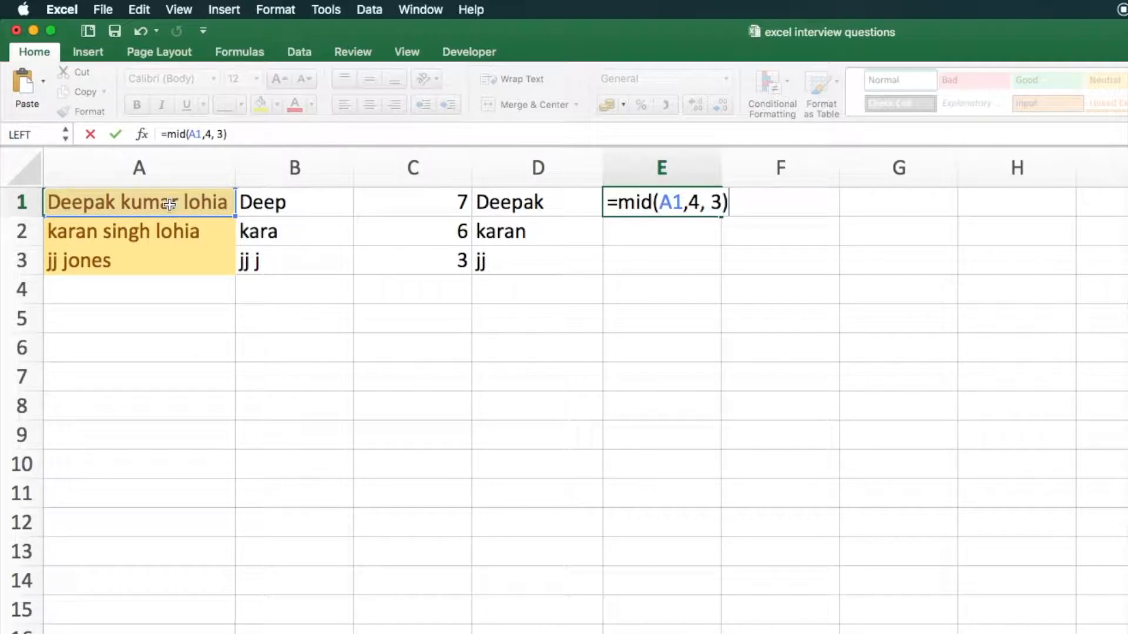
{"action": "key", "text": "Return"}
{"action": "key", "text": "Up"}
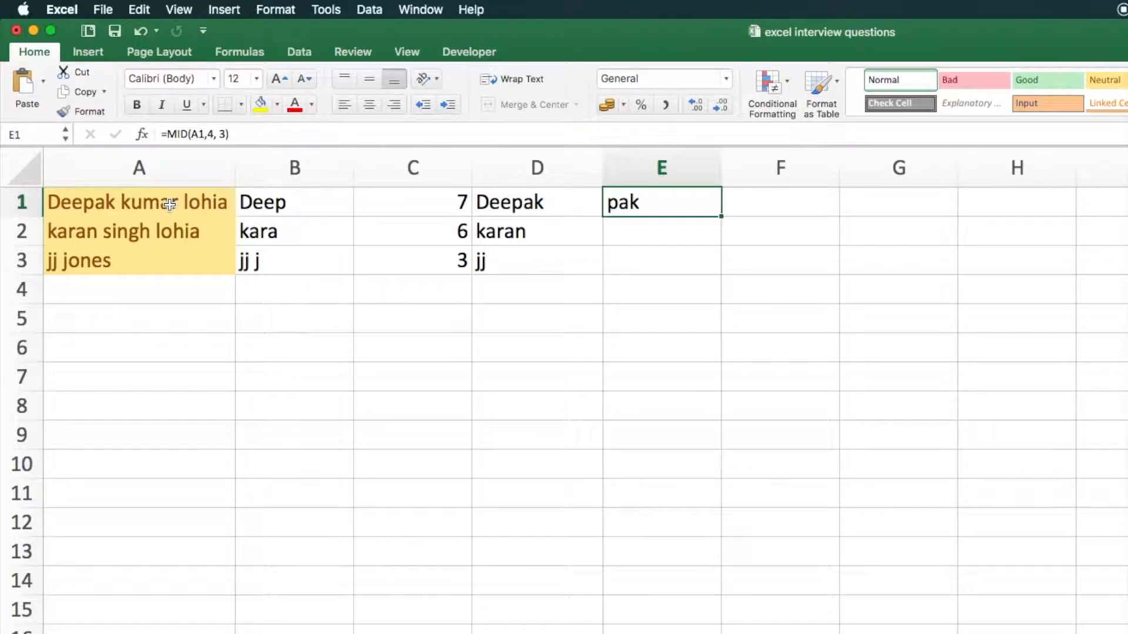
{"action": "key", "text": "Left"}
{"action": "key", "text": "Right"}
{"action": "key", "text": "Down"}
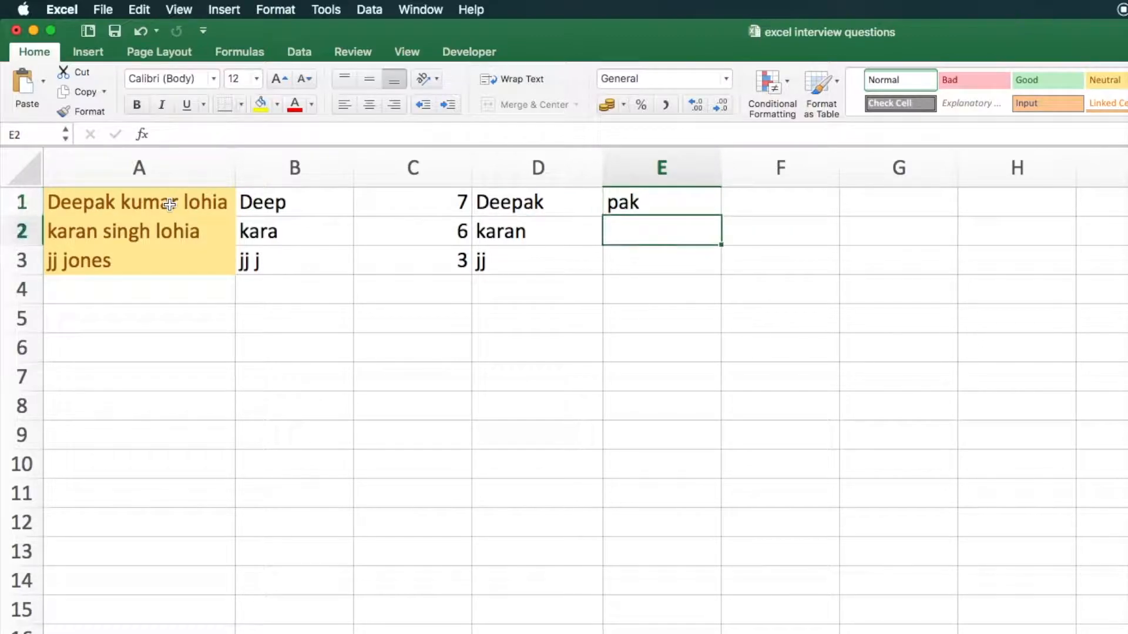
Fill the MID formula from E1 down to E3 and check the copied formulas
{"action": "left_click", "coordinate": [622, 210]}
{"action": "double_click", "coordinate": [720, 216]}
{"action": "left_click", "coordinate": [693, 237]}
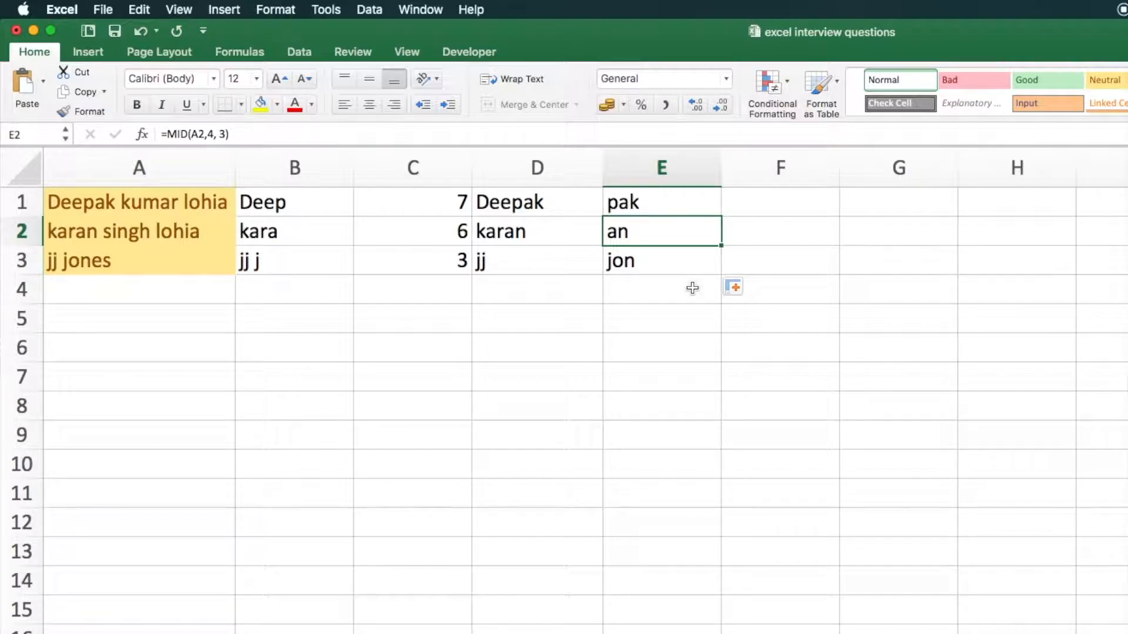
{"action": "key", "text": "Down"}
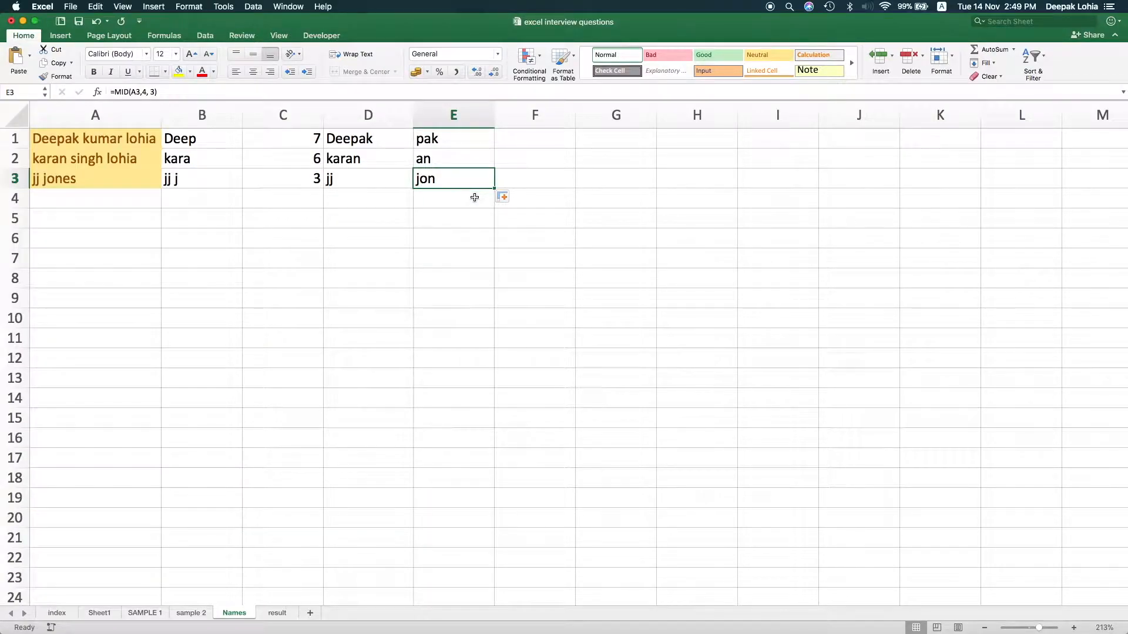
{"action": "key", "text": "Up"}
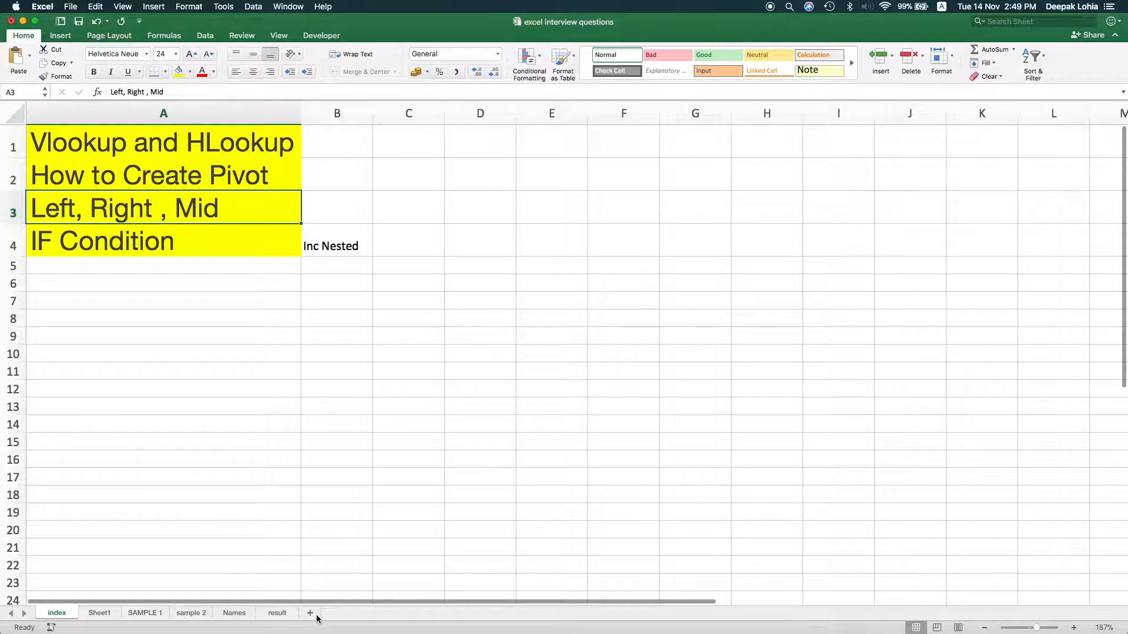
On the result sheet, clear the existing results in D2:D6 and review the first student's attendance and percentage
{"action": "left_click", "coordinate": [281, 615]}
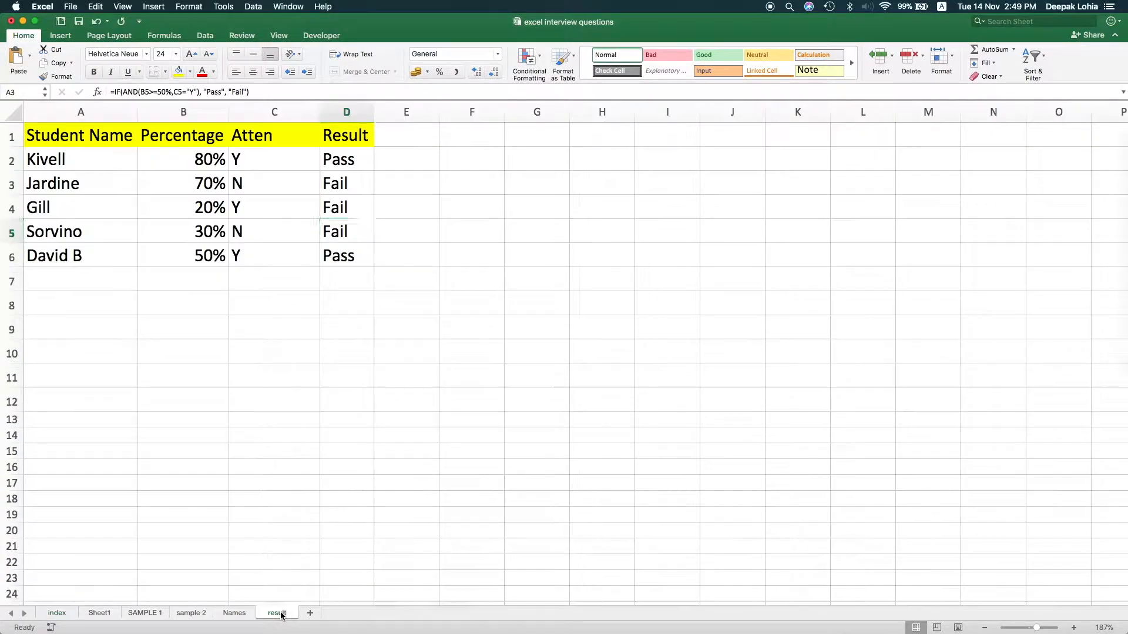
{"action": "left_click", "coordinate": [281, 257]}
{"action": "left_click_drag", "start_coordinate": [346, 155], "coordinate": [353, 250]}
{"action": "key", "text": "Delete"}
{"action": "key", "text": "Left"}
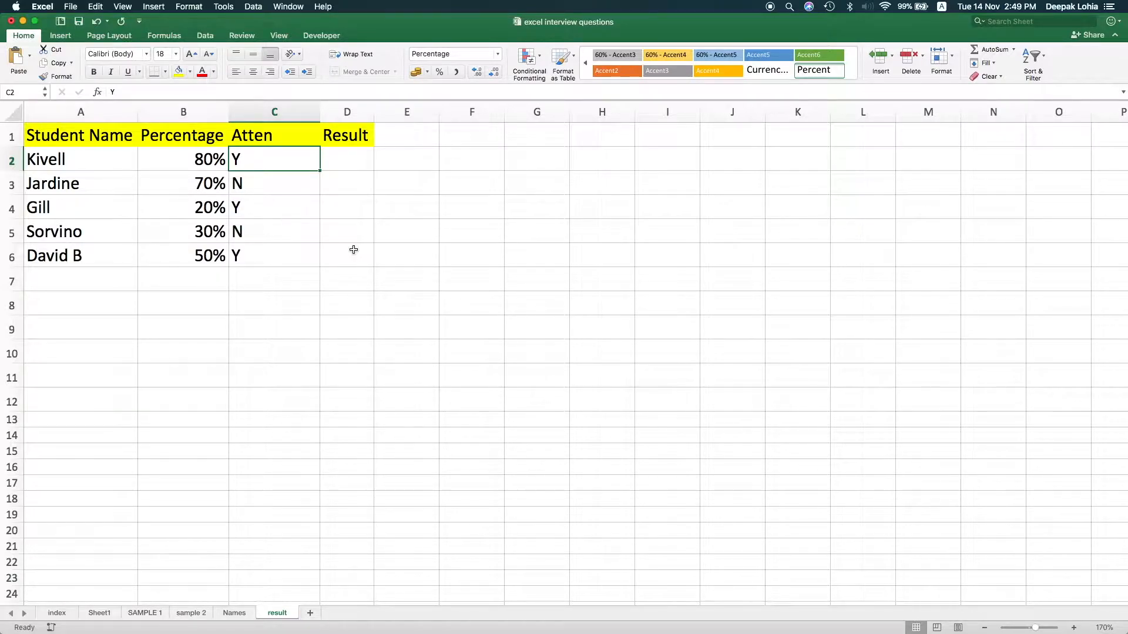
{"action": "key", "text": "Left"}
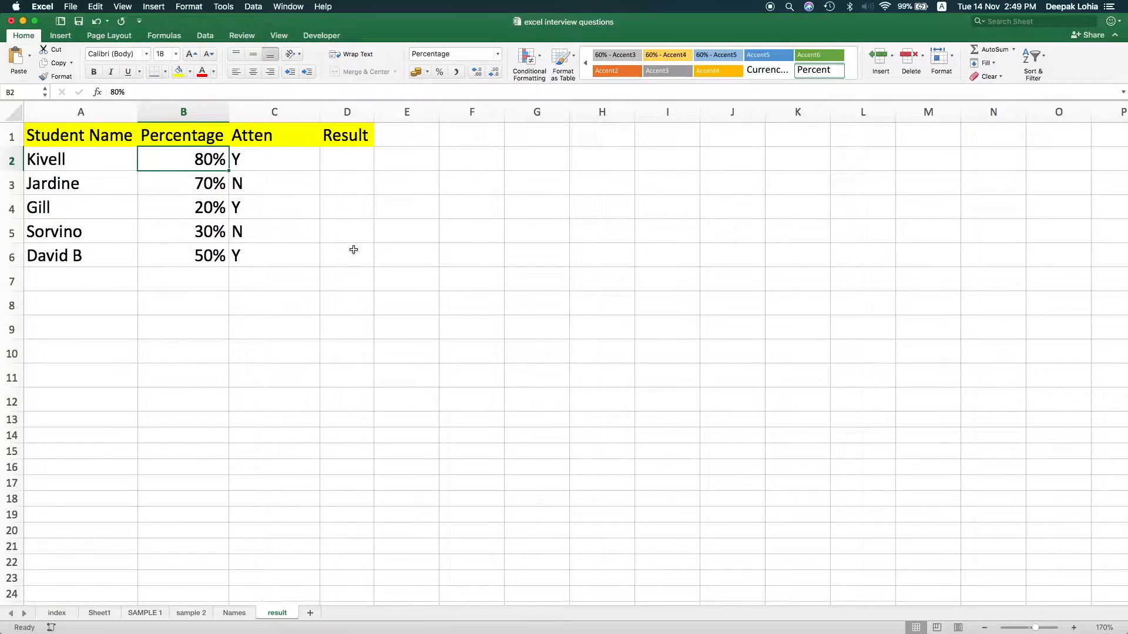
{"action": "key", "text": "Right"}
{"action": "key", "text": "Right"}
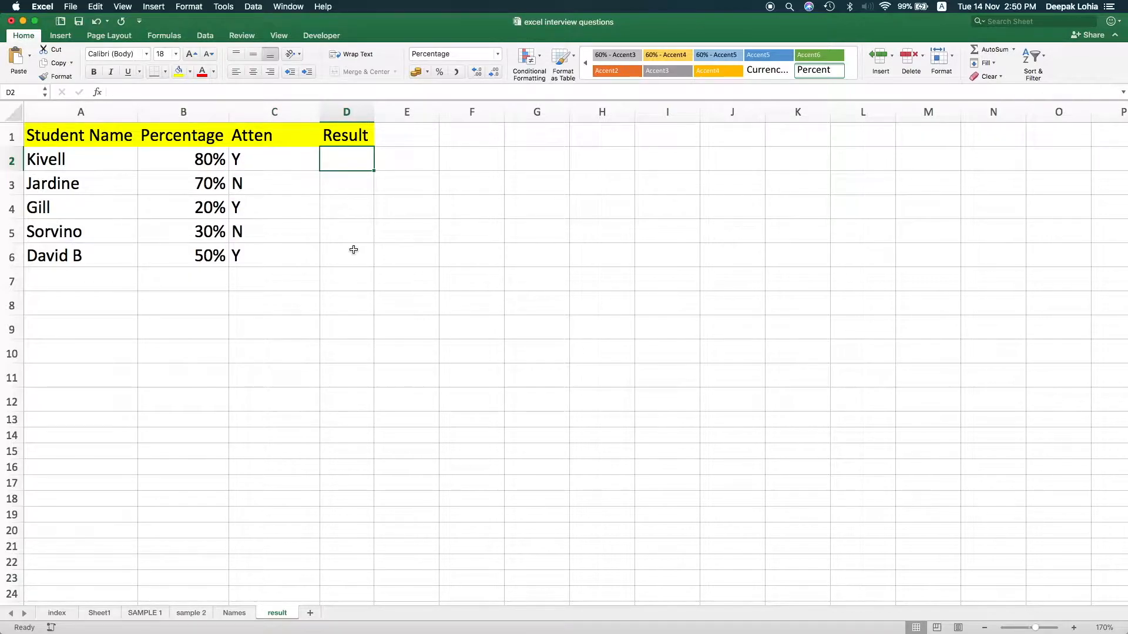
Enter =IF(B2>50%,"Pass", "Fail") in D2 to grade the first student by percentage
{"action": "type", "text": "=if("}
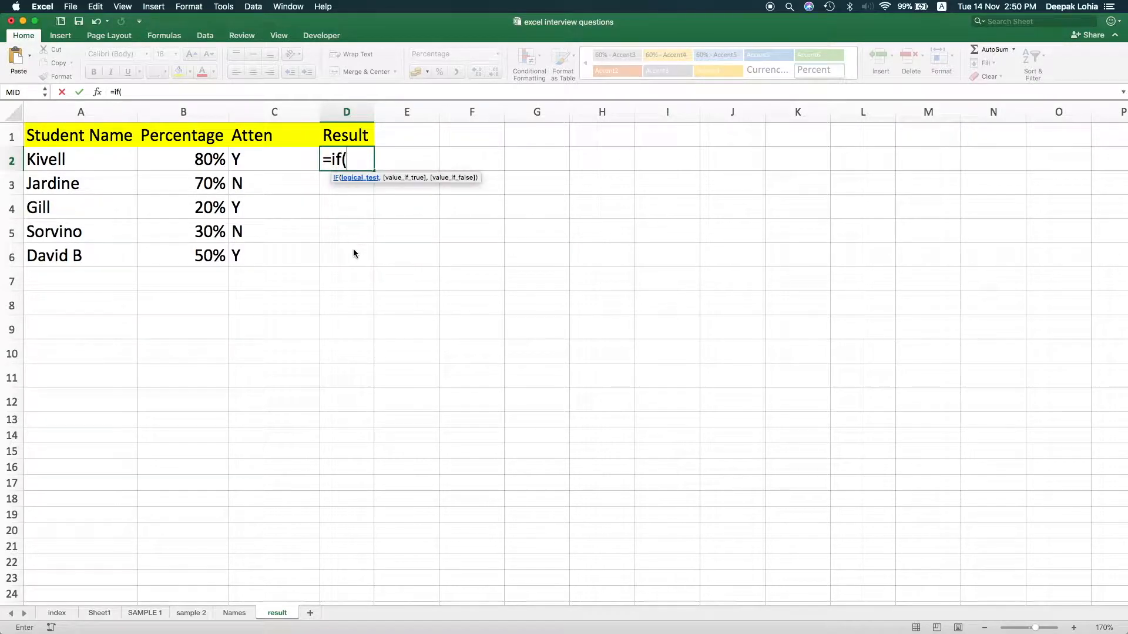
{"action": "left_click", "coordinate": [192, 159]}
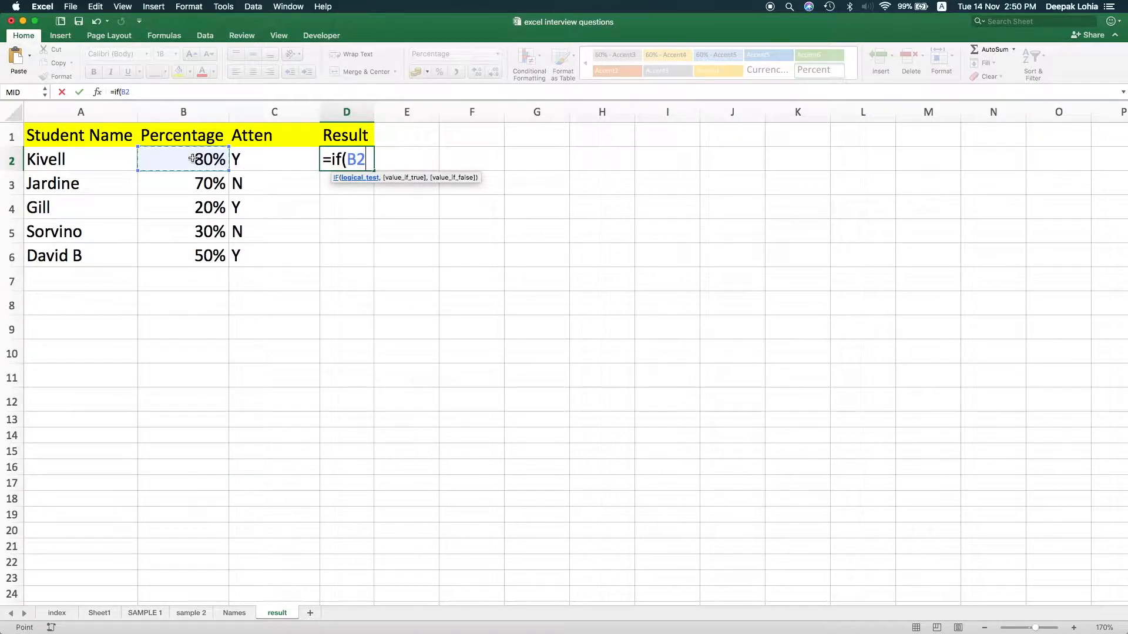
{"action": "type", "text": ">"}
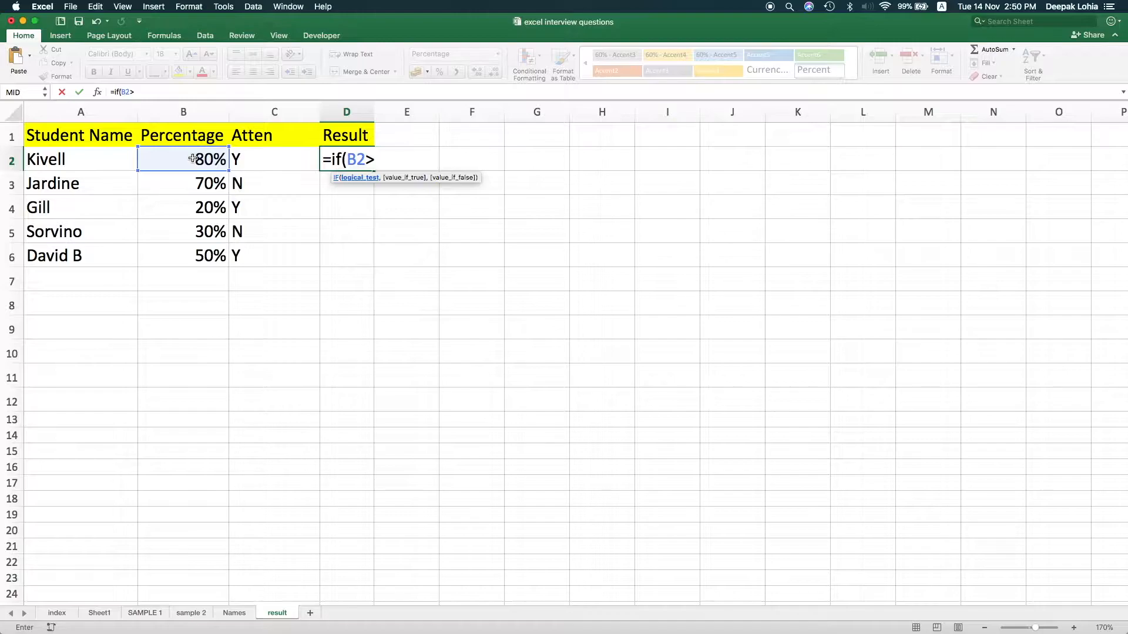
{"action": "type", "text": "50%,\""}
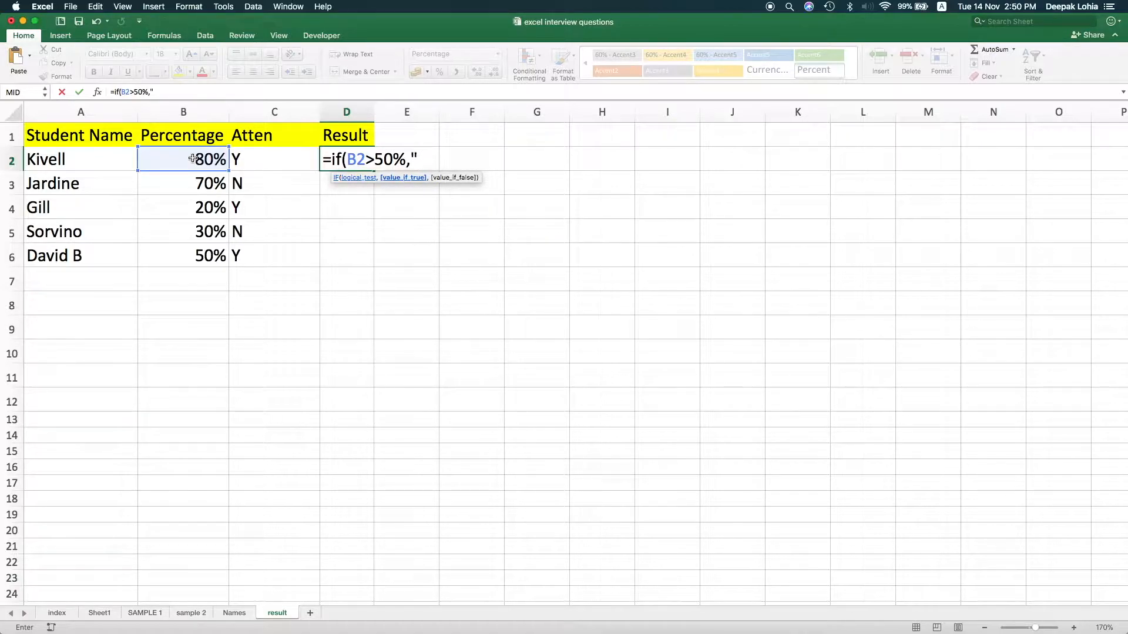
{"action": "type", "text": "Pass\" , \"Fail\"_"}
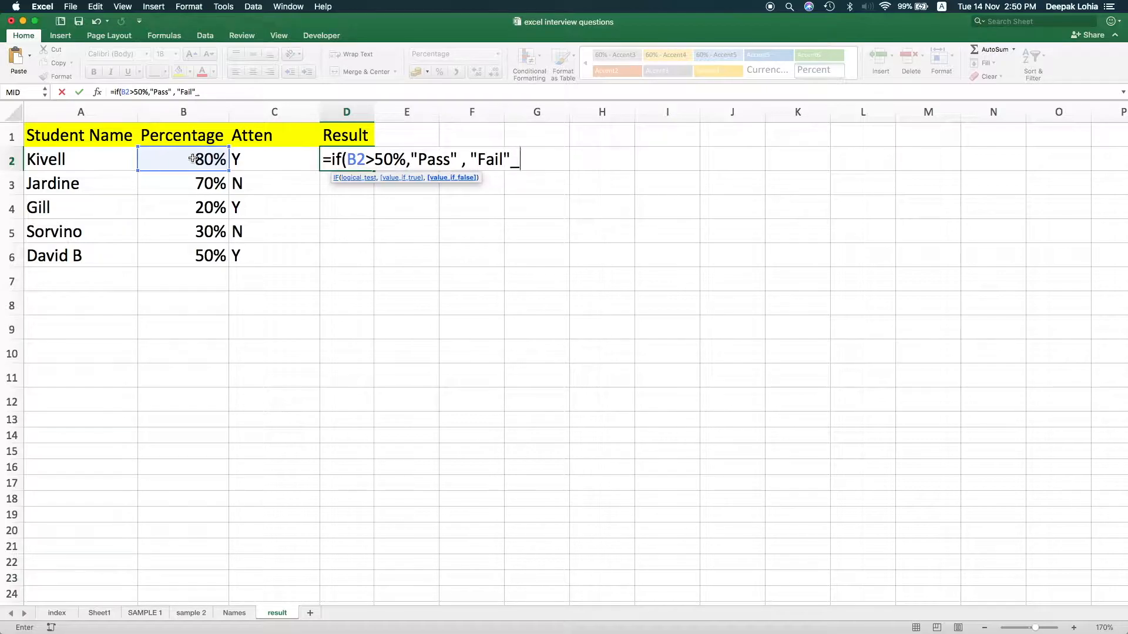
{"action": "key", "text": "BackSpace"}
{"action": "type", "text": ")"}
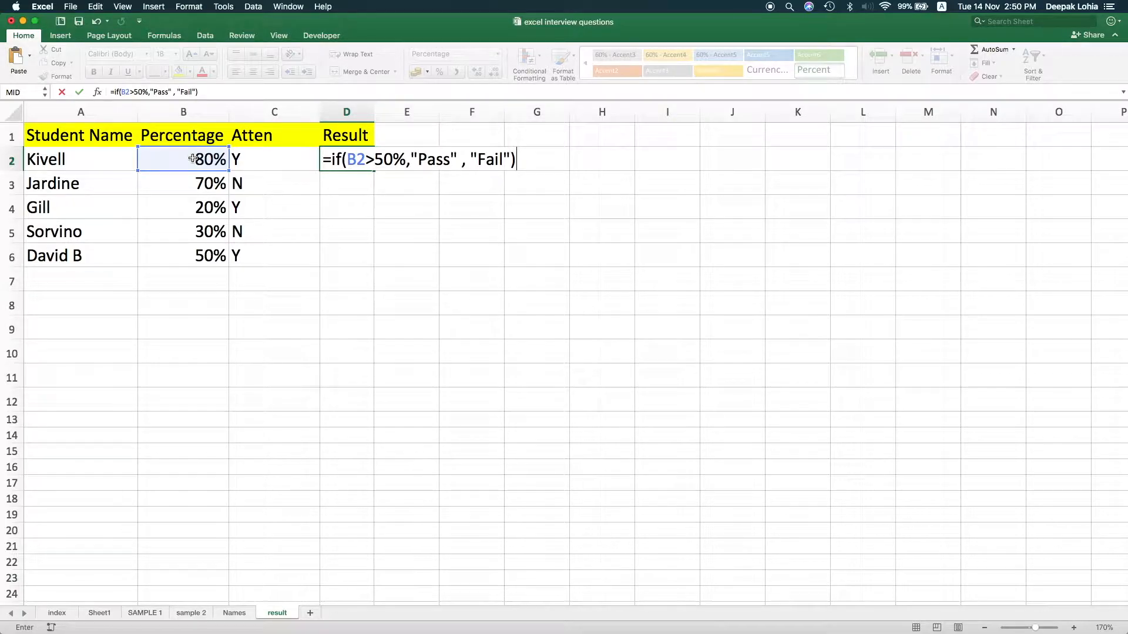
{"action": "key", "text": "Return"}
Fill the IF formula from D2 down to D6 and check the copied results
{"action": "left_click", "coordinate": [367, 160]}
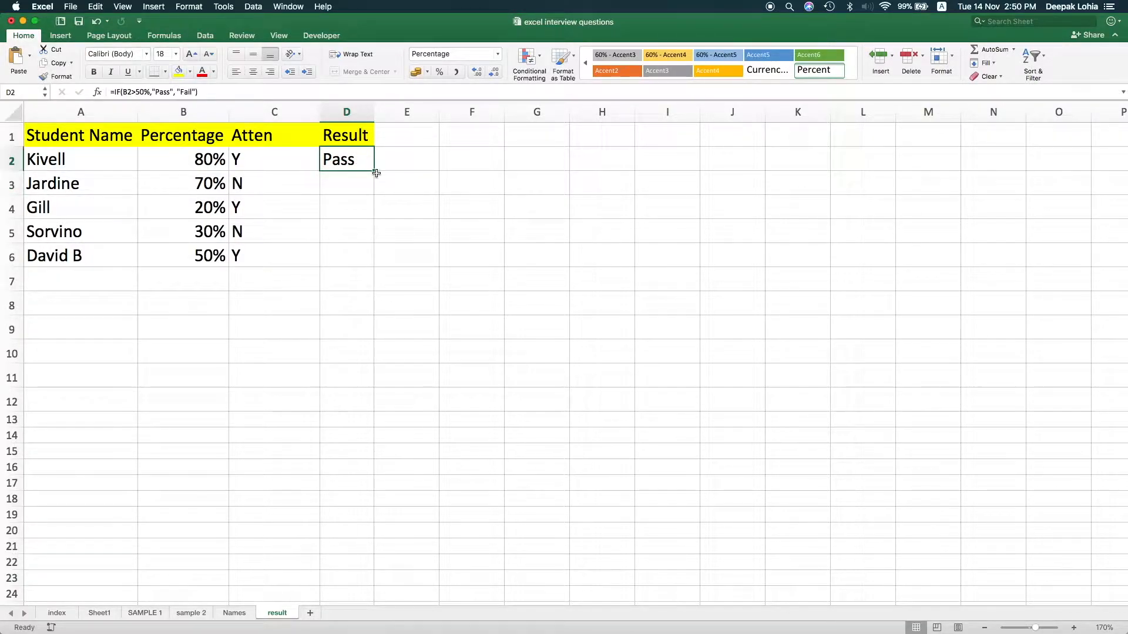
{"action": "double_click", "coordinate": [374, 172]}
{"action": "left_click", "coordinate": [352, 209]}
{"action": "left_click", "coordinate": [359, 256]}
{"action": "left_click", "coordinate": [355, 201]}
{"action": "left_click", "coordinate": [355, 255]}
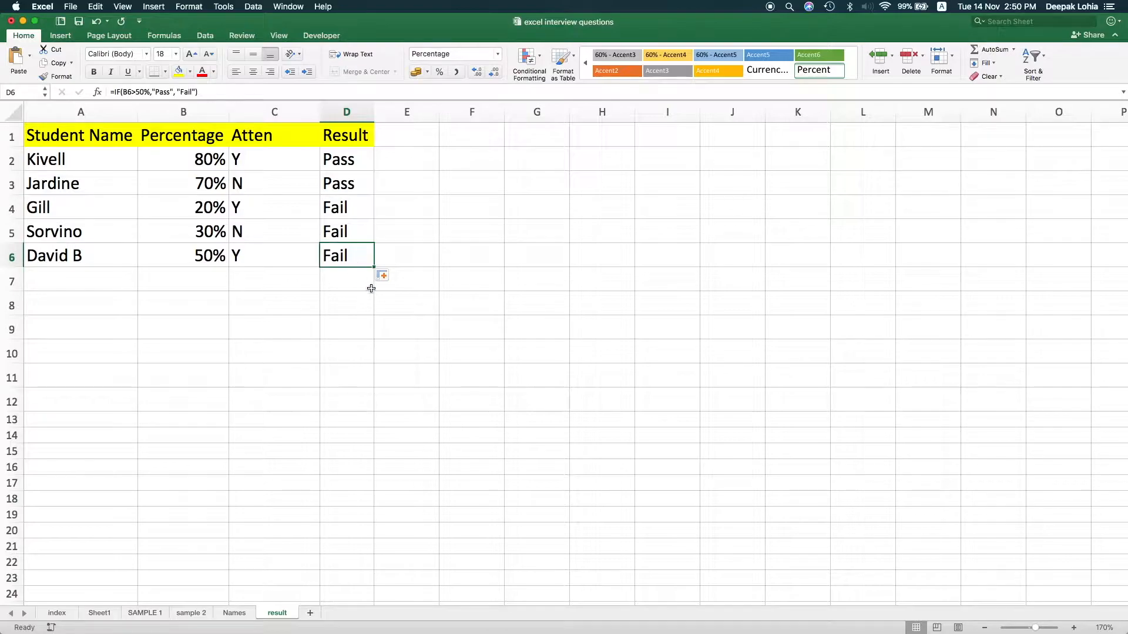
Change the D2 condition to B2>=50%, fill it down to D6, and check the last student's result against the percentage
{"action": "left_click", "coordinate": [347, 160]}
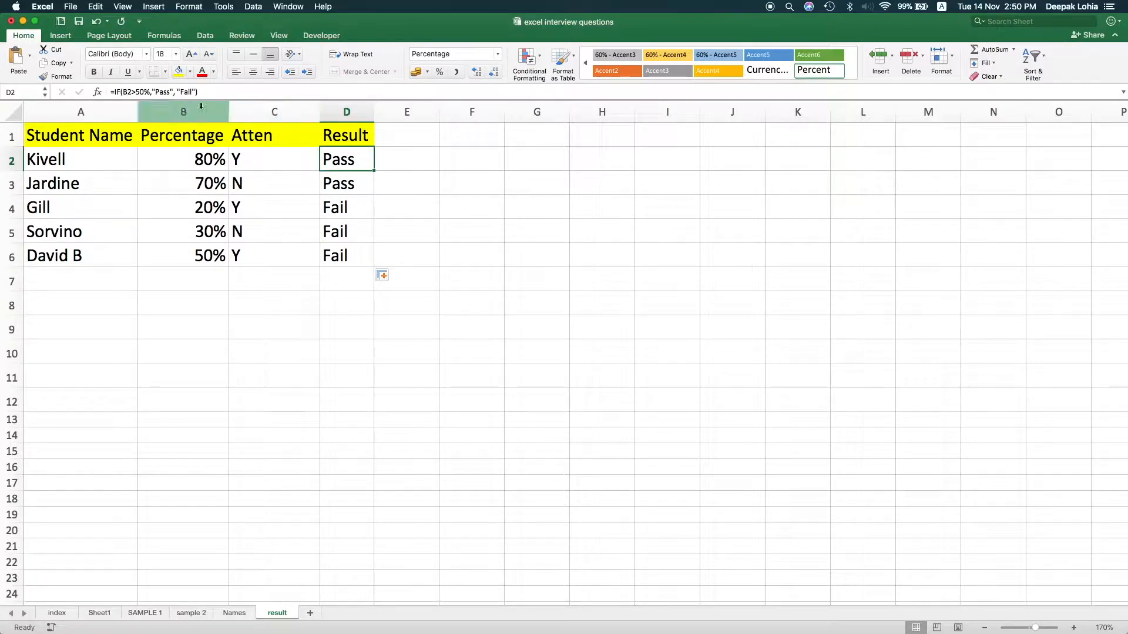
{"action": "left_click", "coordinate": [134, 90]}
{"action": "type", "text": "="}
{"action": "key", "text": "Return"}
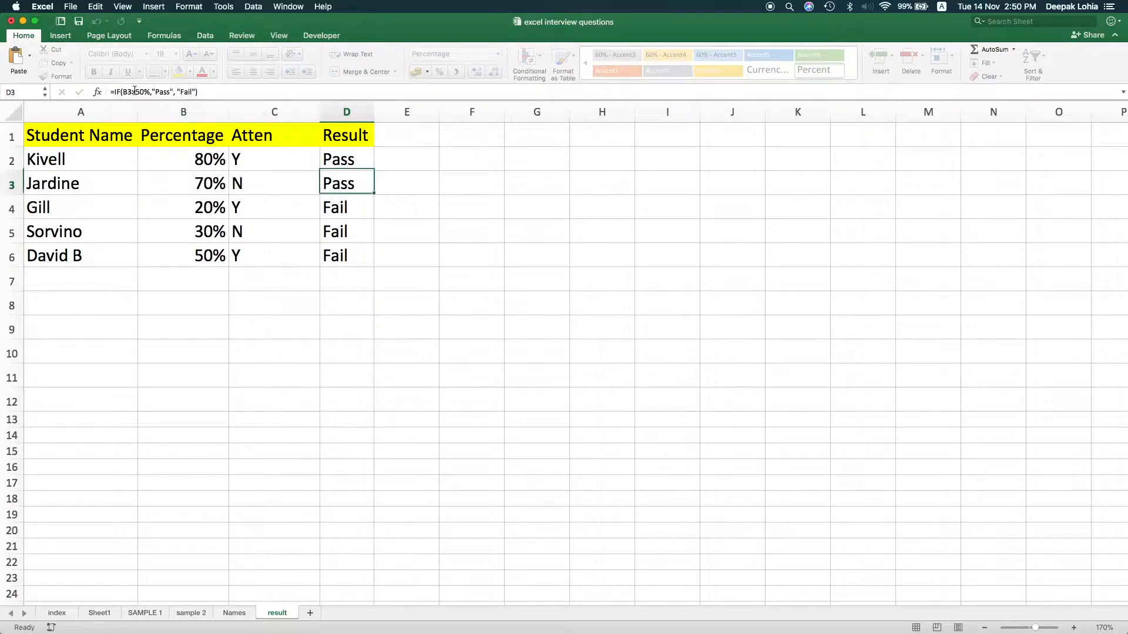
{"action": "left_click", "coordinate": [328, 154]}
{"action": "double_click", "coordinate": [377, 171]}
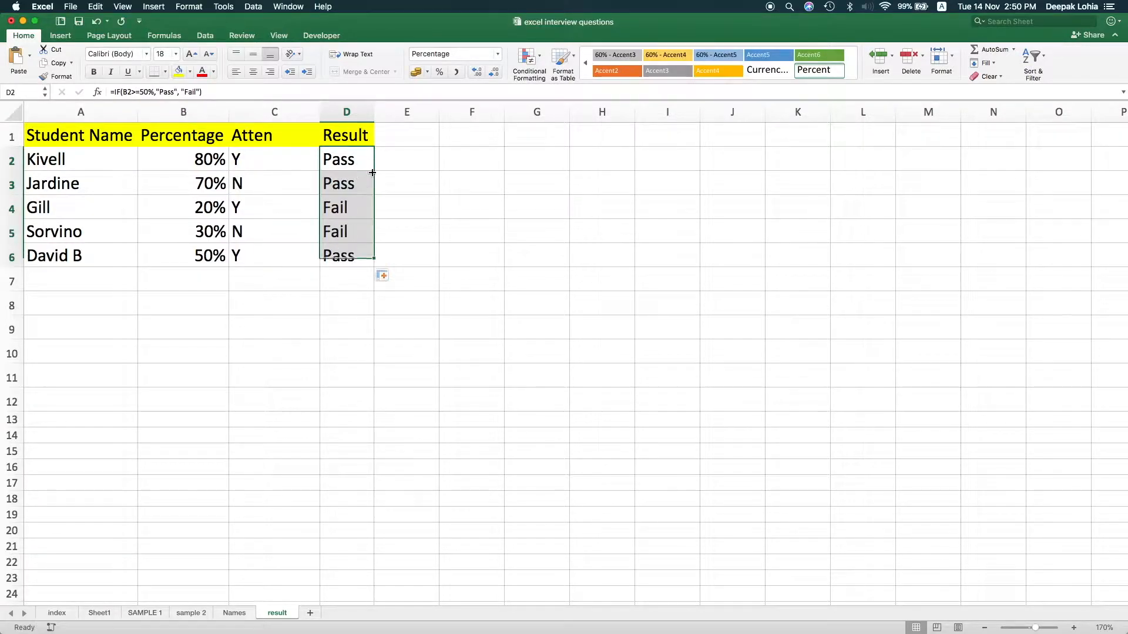
{"action": "left_click", "coordinate": [347, 257]}
{"action": "left_click", "coordinate": [211, 259]}
{"action": "left_click", "coordinate": [344, 258]}
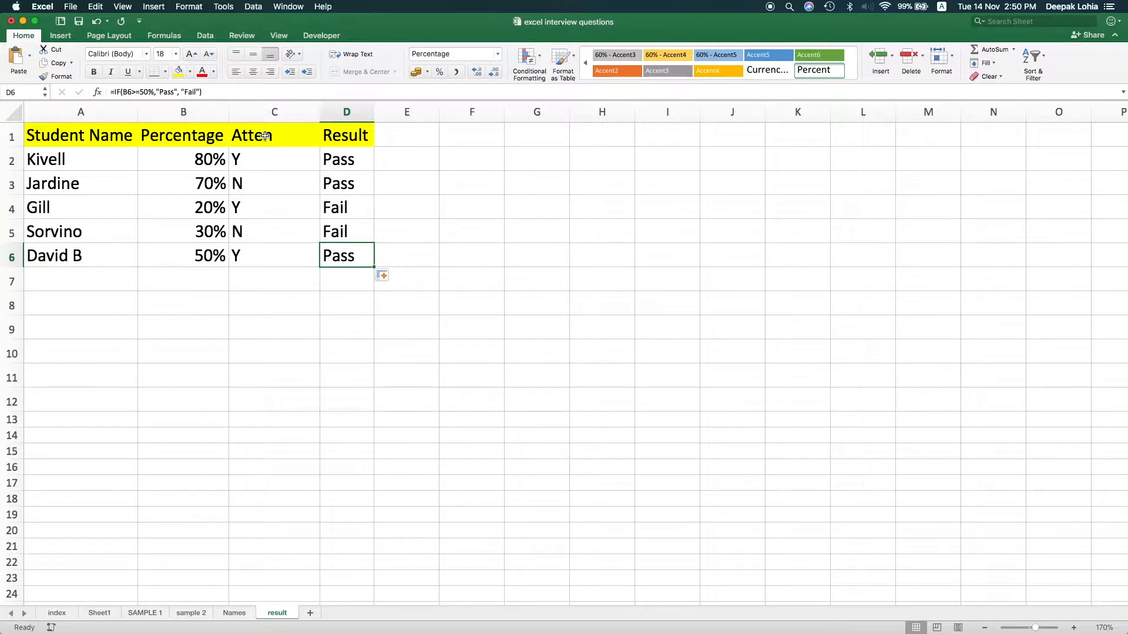
{"action": "left_click", "coordinate": [351, 160]}
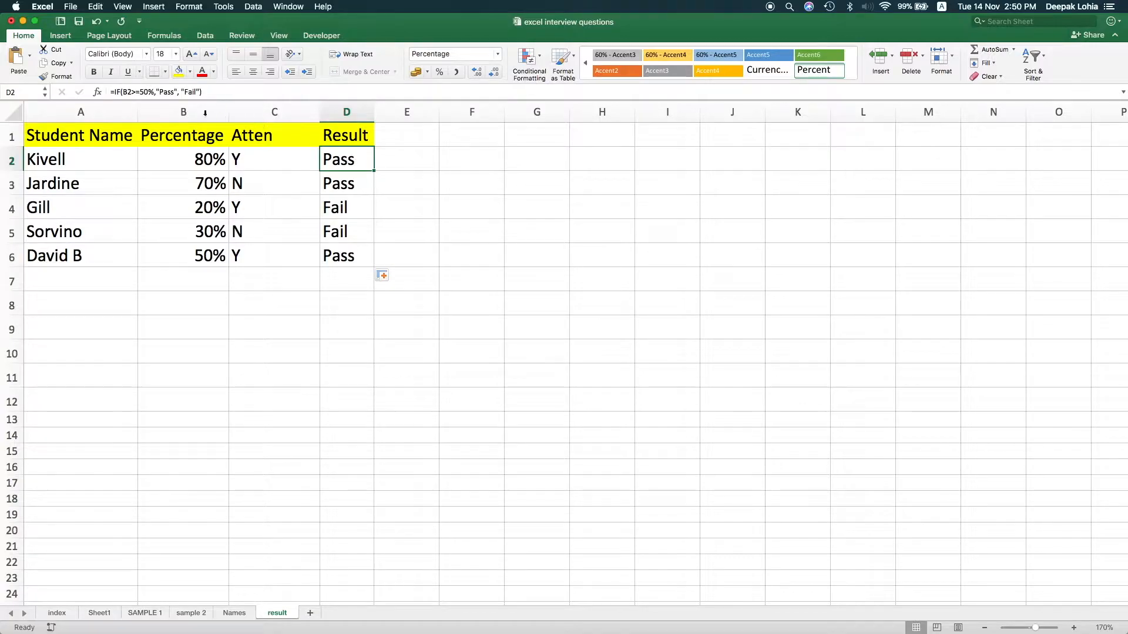
{"action": "left_click", "coordinate": [123, 93]}
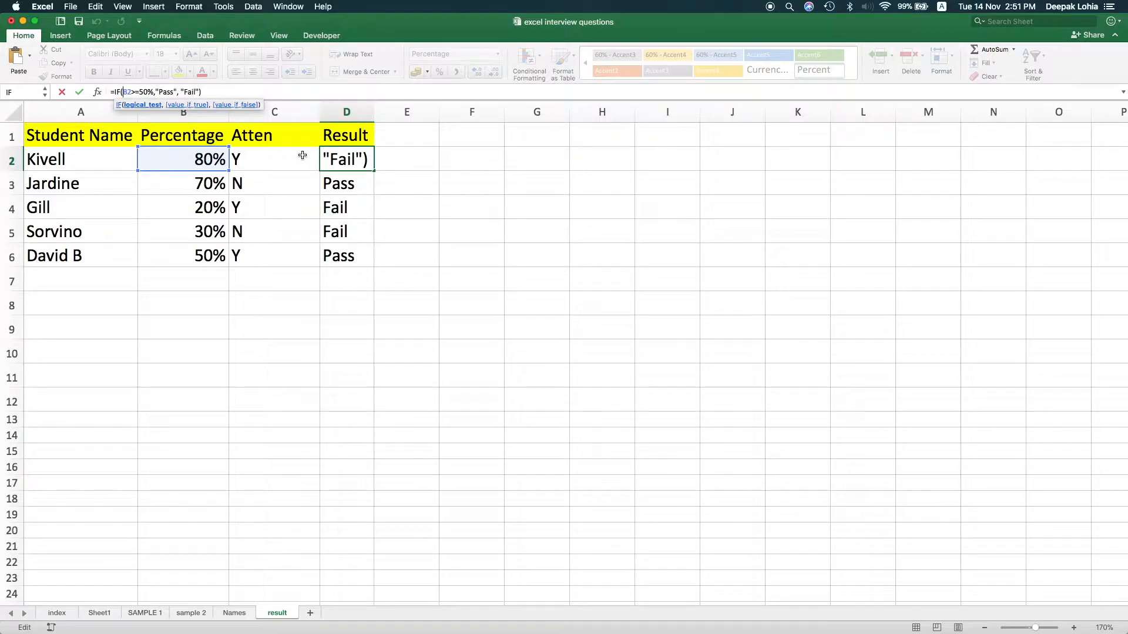
{"action": "left_click_drag", "start_coordinate": [324, 159], "coordinate": [362, 161]}
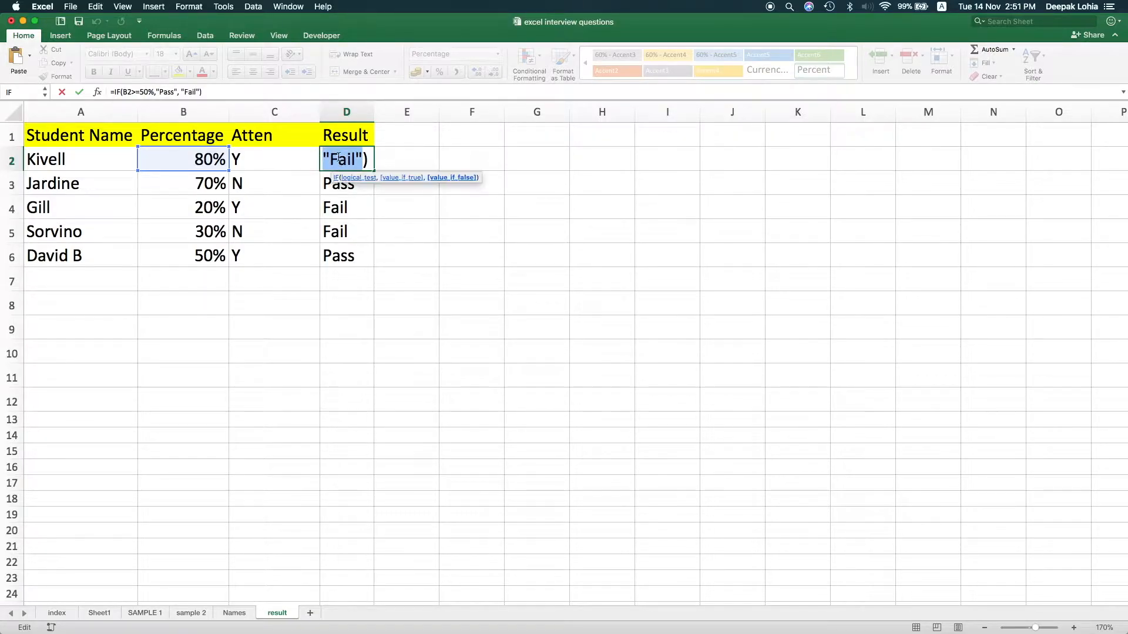
{"action": "key", "text": "Escape"}
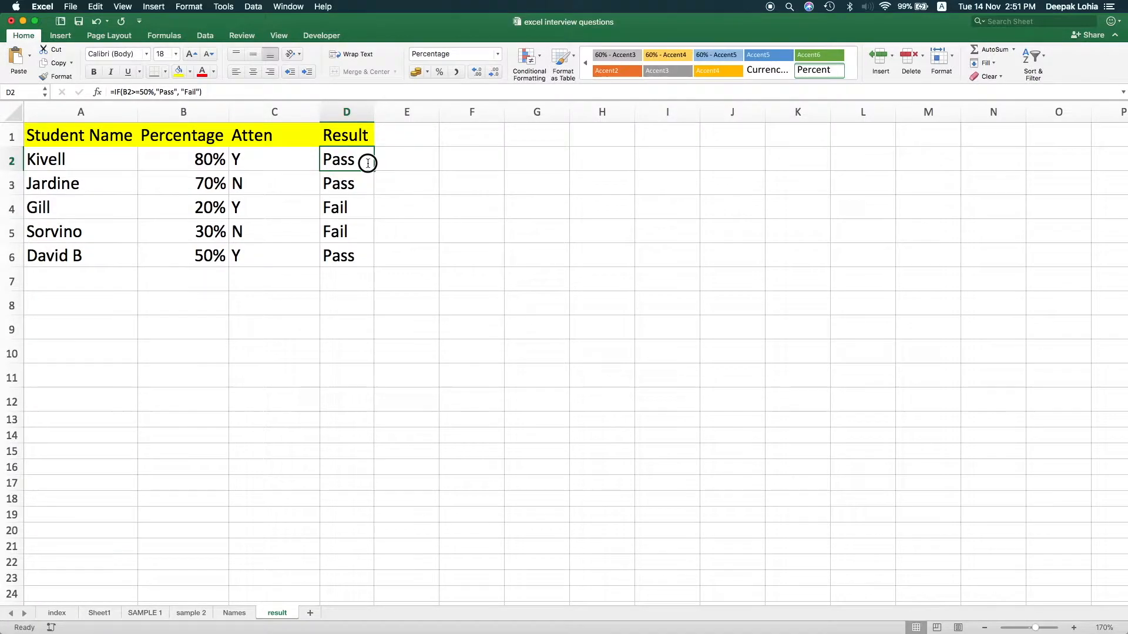
Insert AND( in front of B2>=50% in the D2 formula so the IF test can take several conditions
{"action": "double_click", "coordinate": [360, 161]}
{"action": "left_click", "coordinate": [351, 159]}
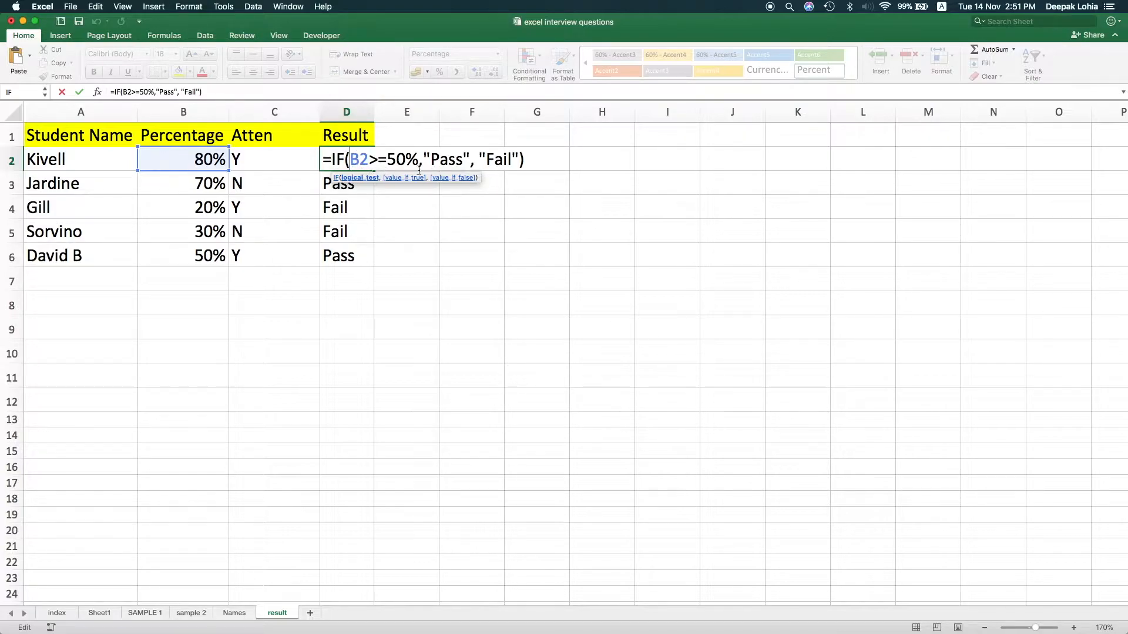
{"action": "type", "text": "AND"}
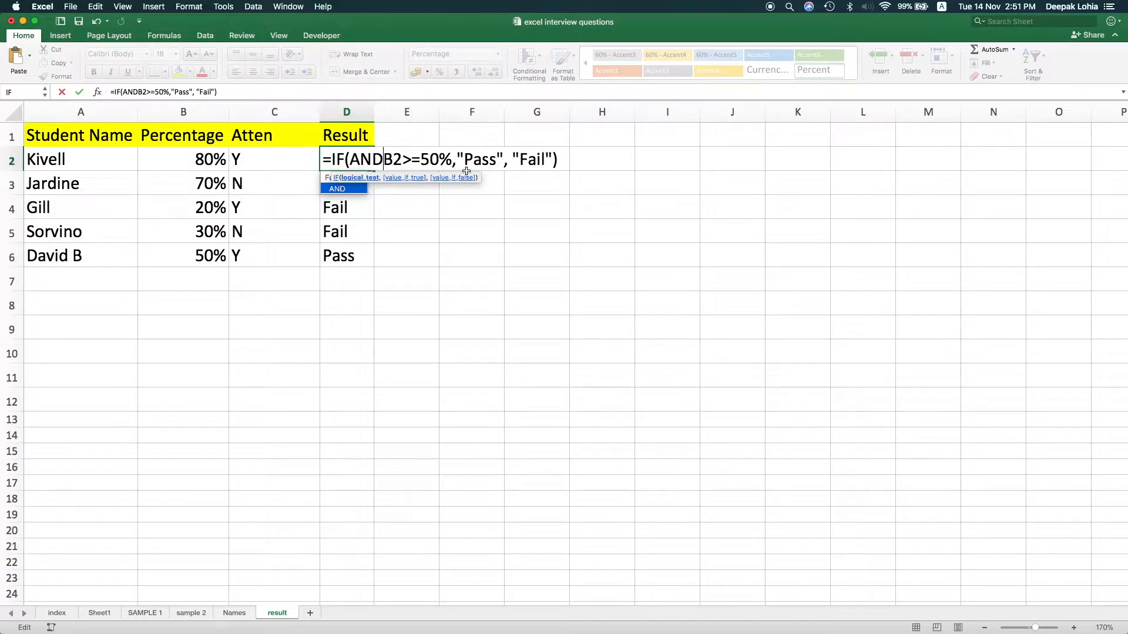
{"action": "type", "text": "("}
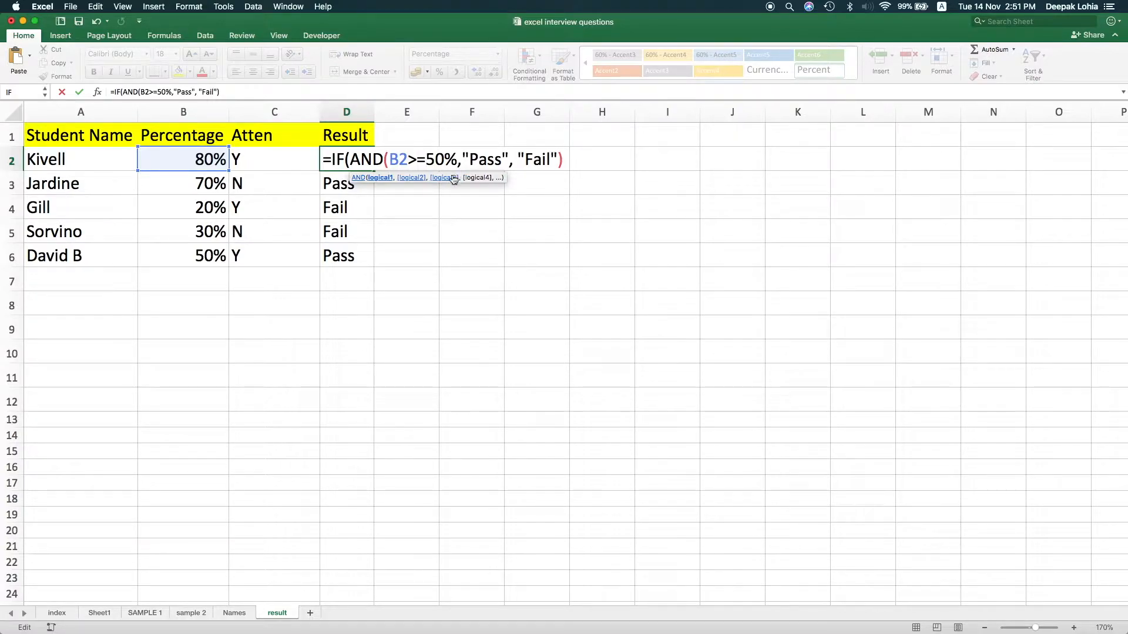
Add the attendance condition C2="Y" and close the AND, completing D2 as =IF(AND(B2>=50%,C2="Y"),"Pass", "Fail")
{"action": "key", "text": "Right"}
{"action": "key", "text": "Right"}
{"action": "key", "text": "Right"}
{"action": "type", "text": "C"}
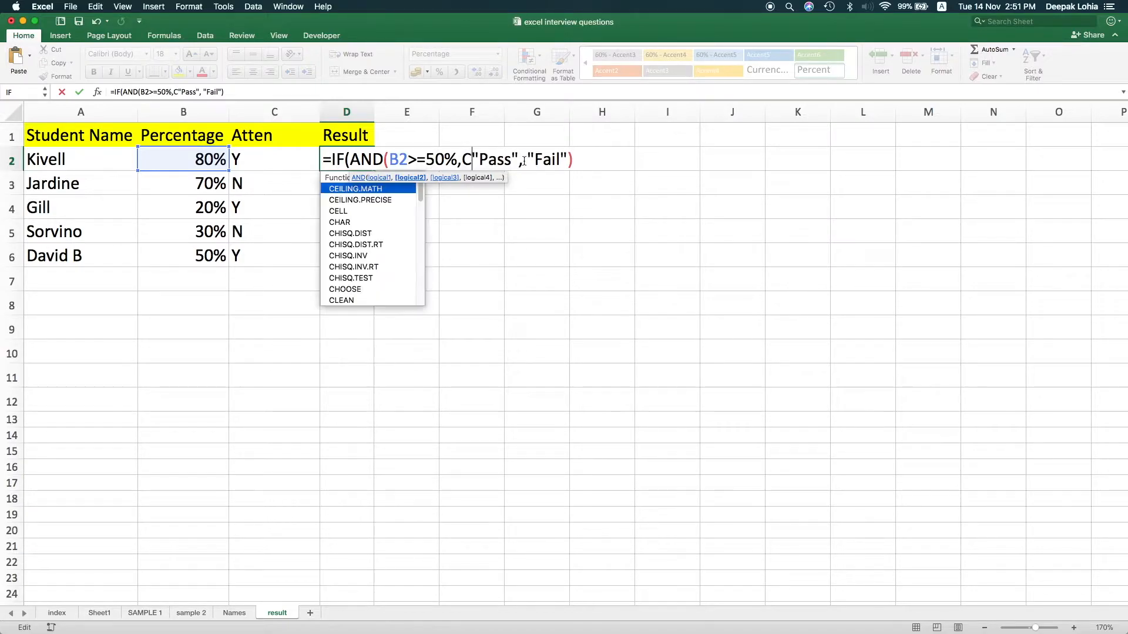
{"action": "type", "text": "2=\"Y"}
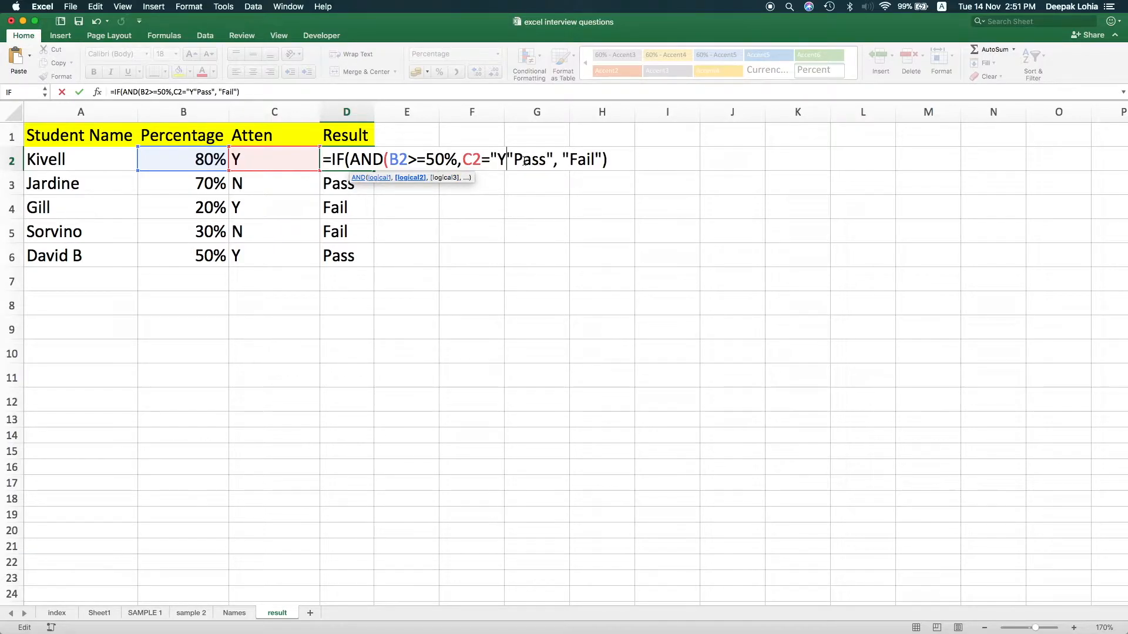
{"action": "type", "text": ")"}
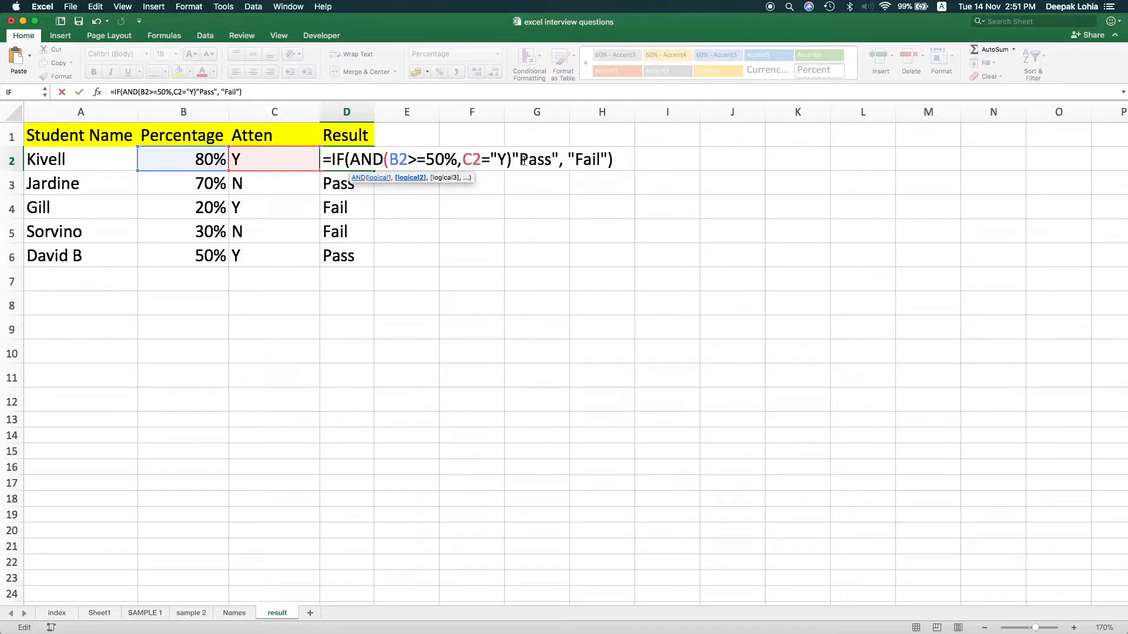
{"action": "key", "text": "Left"}
{"action": "type", "text": "\""}
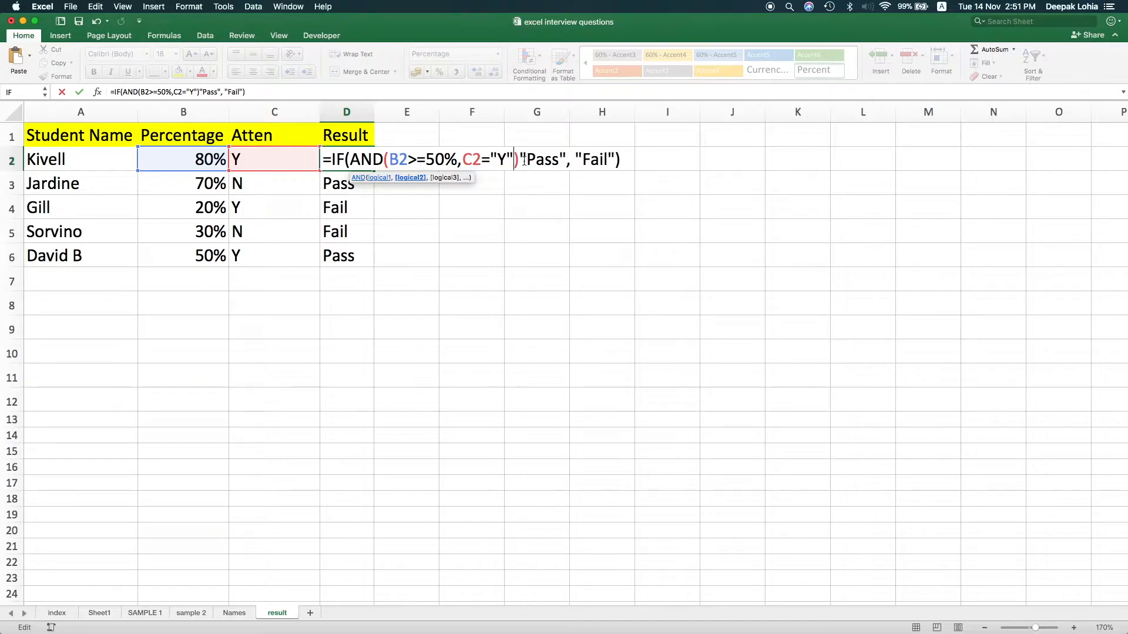
{"action": "key", "text": "Right"}
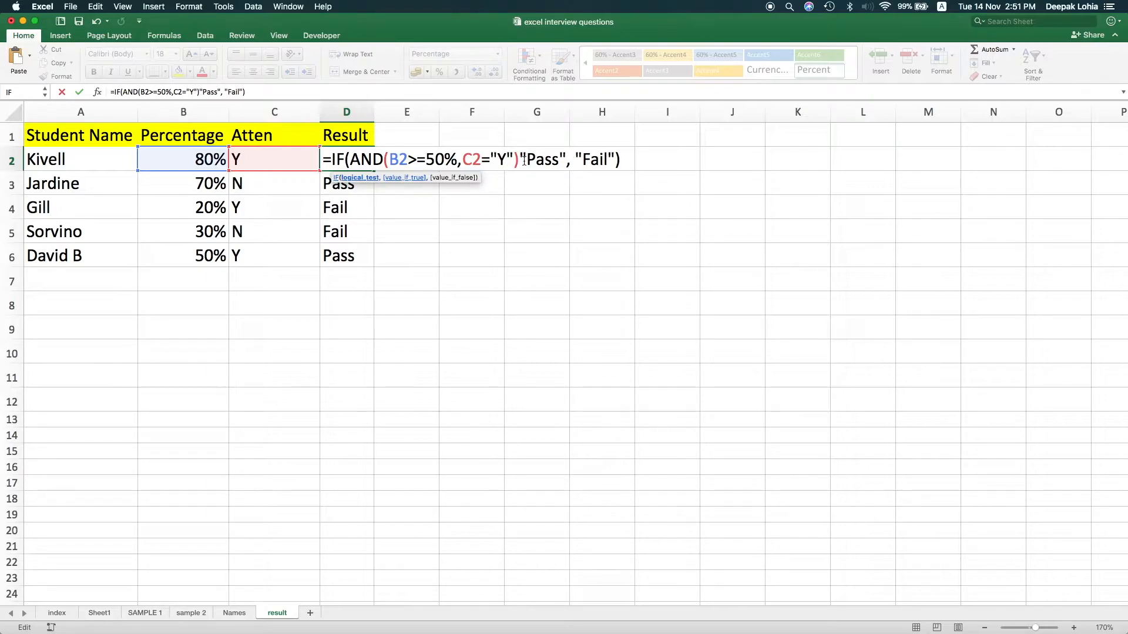
{"action": "type", "text": ","}
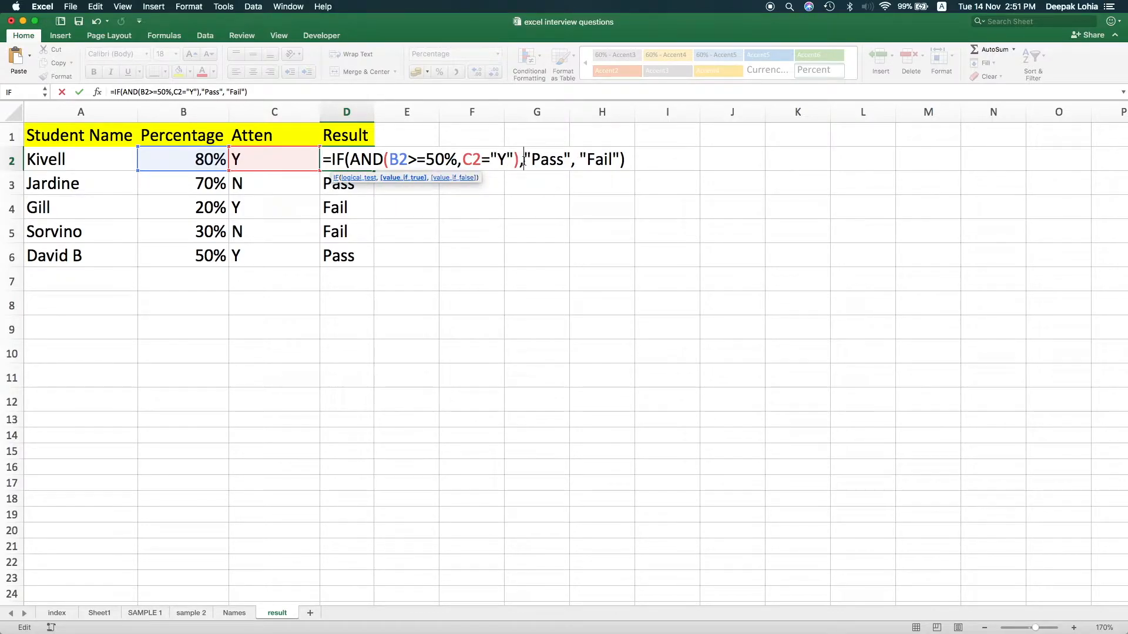
{"action": "key", "text": "Return"}
{"action": "key", "text": "Up"}
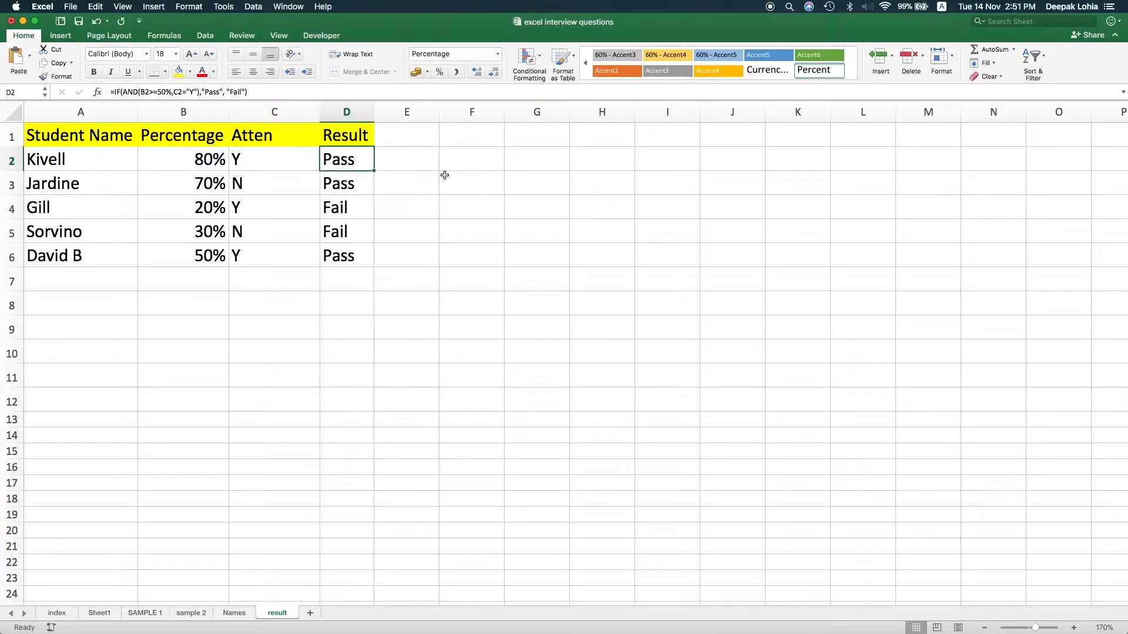
Fill the IF and AND formula from D2 down to D6 and check the second and last students' results
{"action": "left_click_drag", "start_coordinate": [375, 171], "coordinate": [378, 272]}
{"action": "left_click", "coordinate": [319, 188]}
{"action": "left_click", "coordinate": [182, 181]}
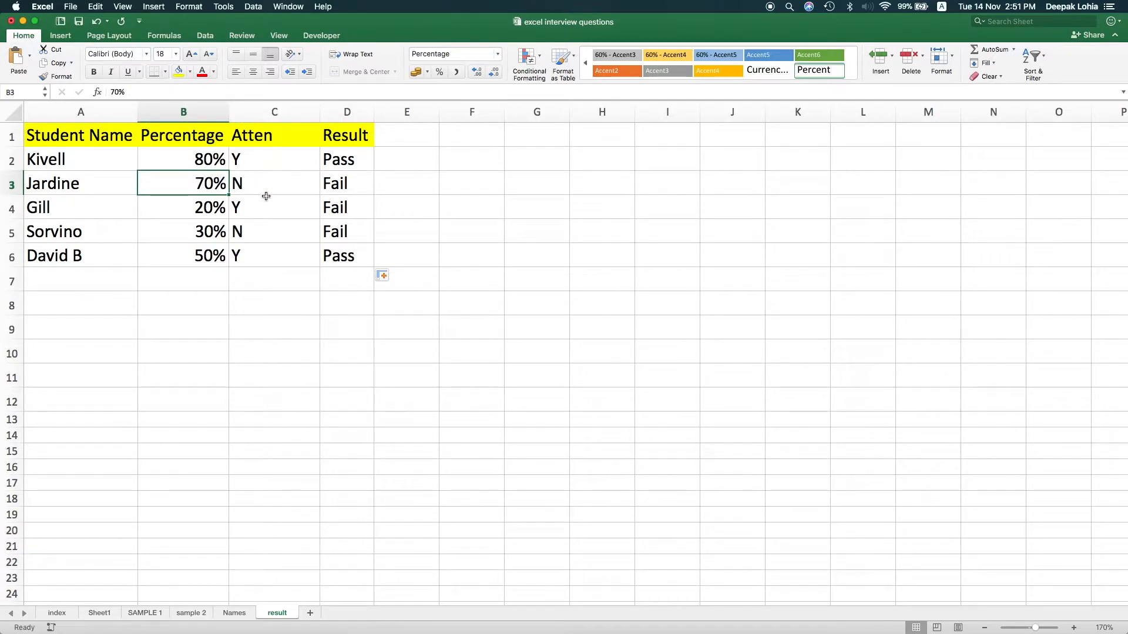
{"action": "left_click", "coordinate": [360, 182]}
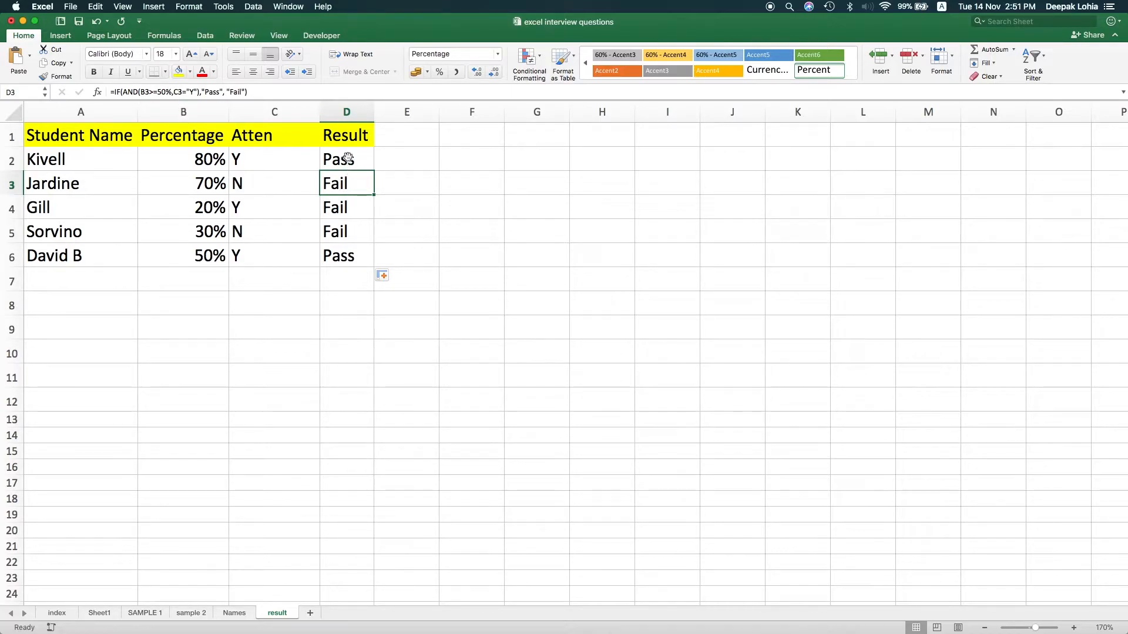
{"action": "left_click", "coordinate": [352, 258]}
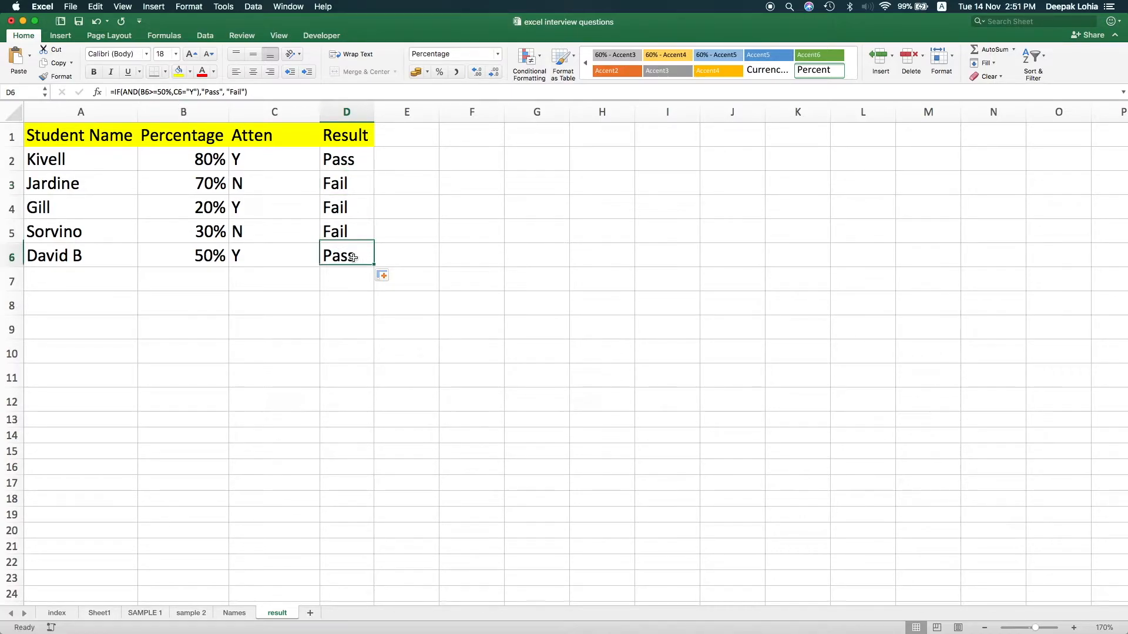